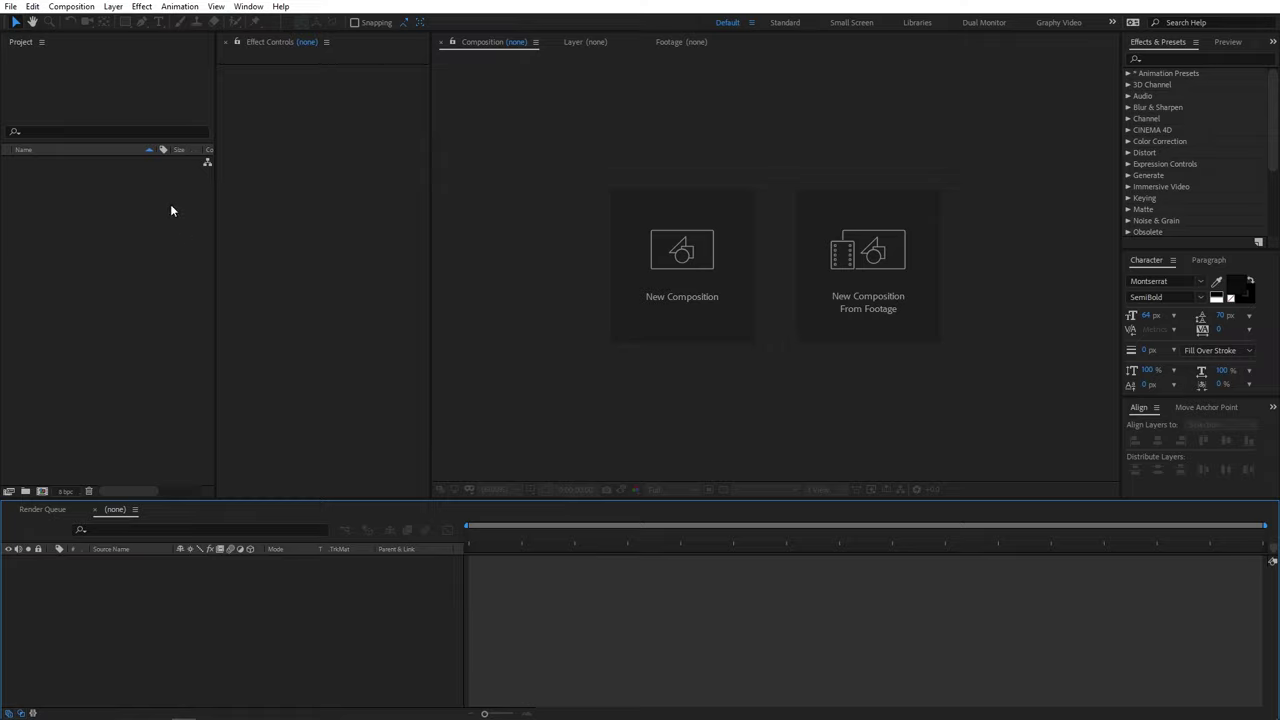
Step: Add a new composition called Main, keeping 1920×1080 at 30 fps for 10 seconds
left_click(71, 6)
left_click(95, 21)
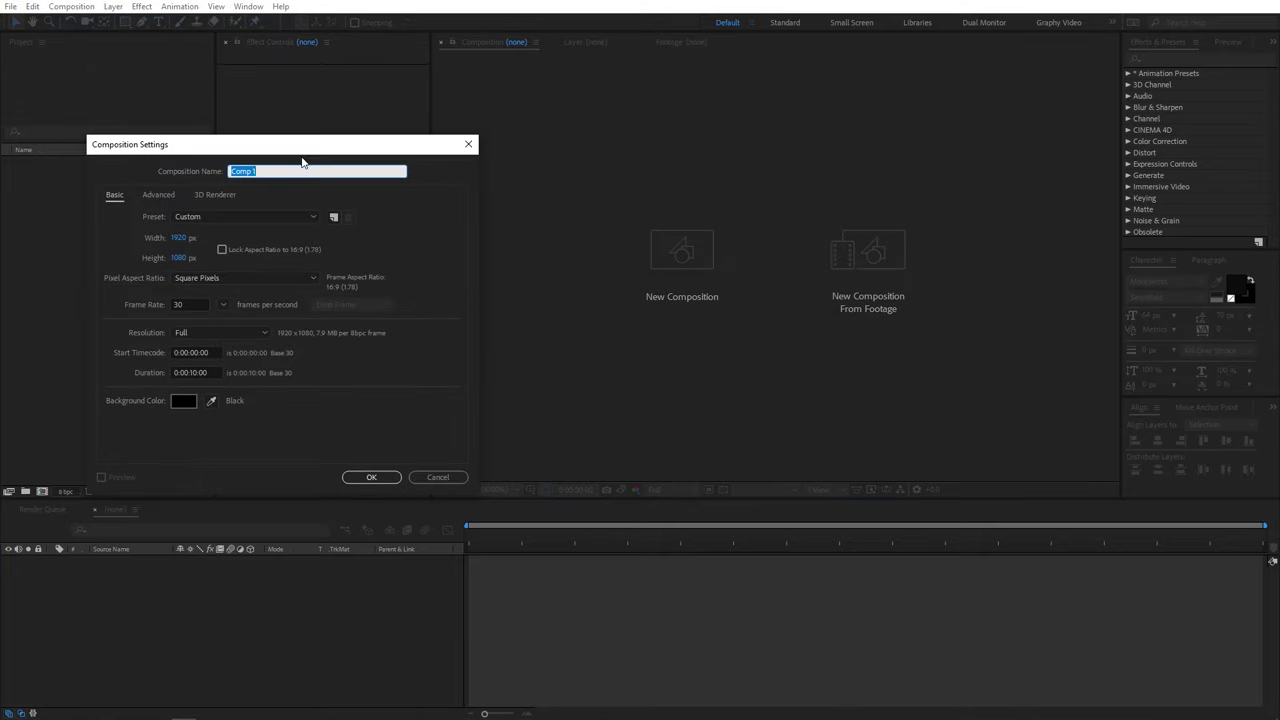
type("Main")
left_click(379, 479)
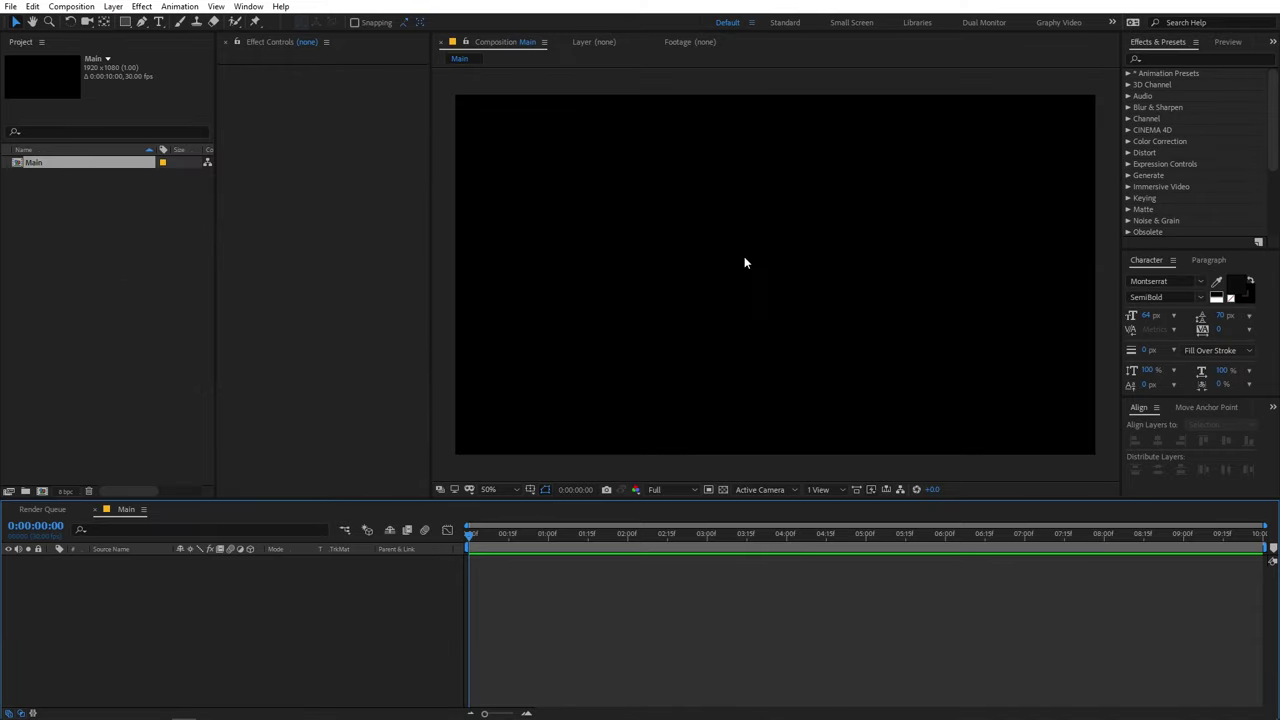
Step: Start a new solid layer and give it a light grey colour (E5E5E5)
right_click(182, 630)
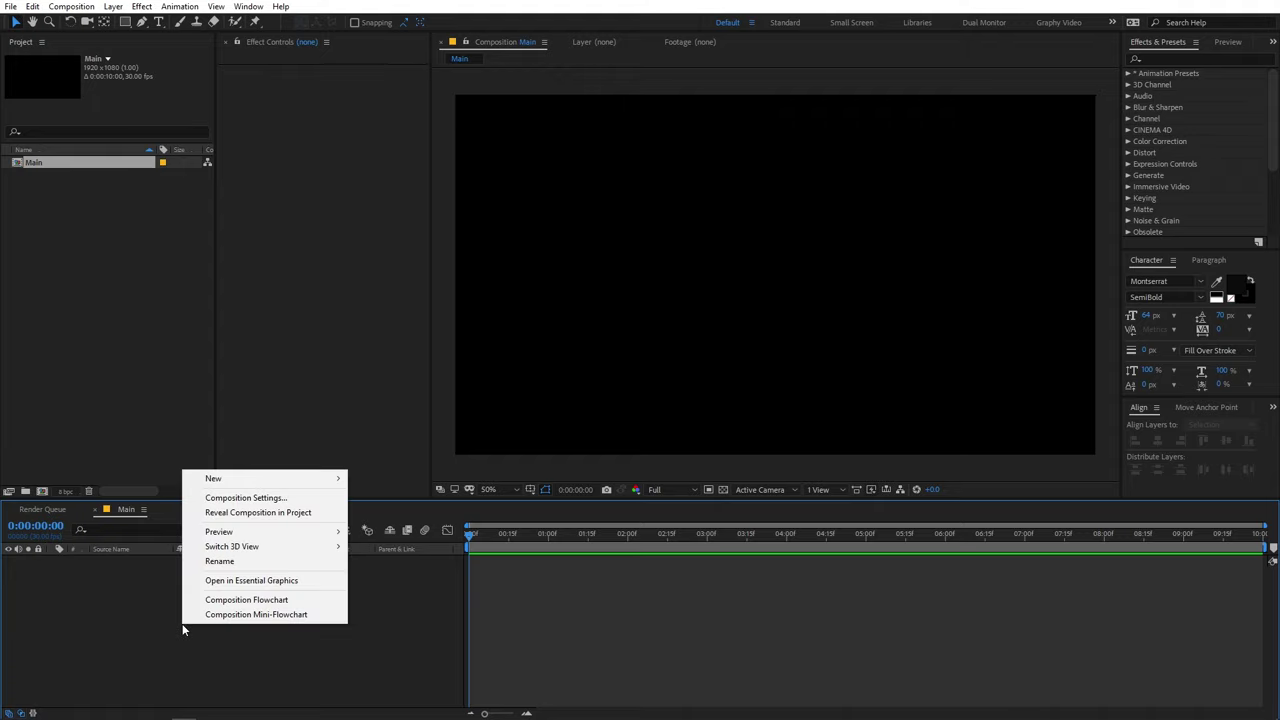
mouse_move(210, 478)
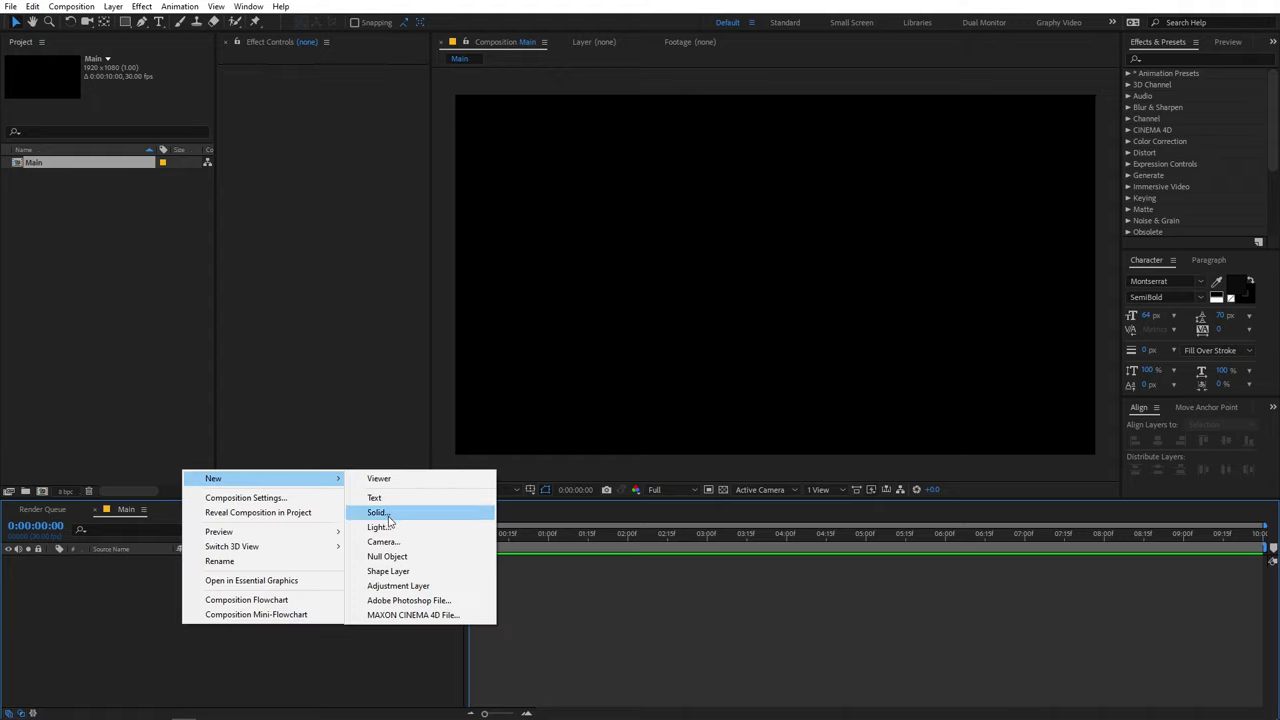
left_click(378, 512)
left_click(316, 291)
left_click_drag(210, 440, 157, 405)
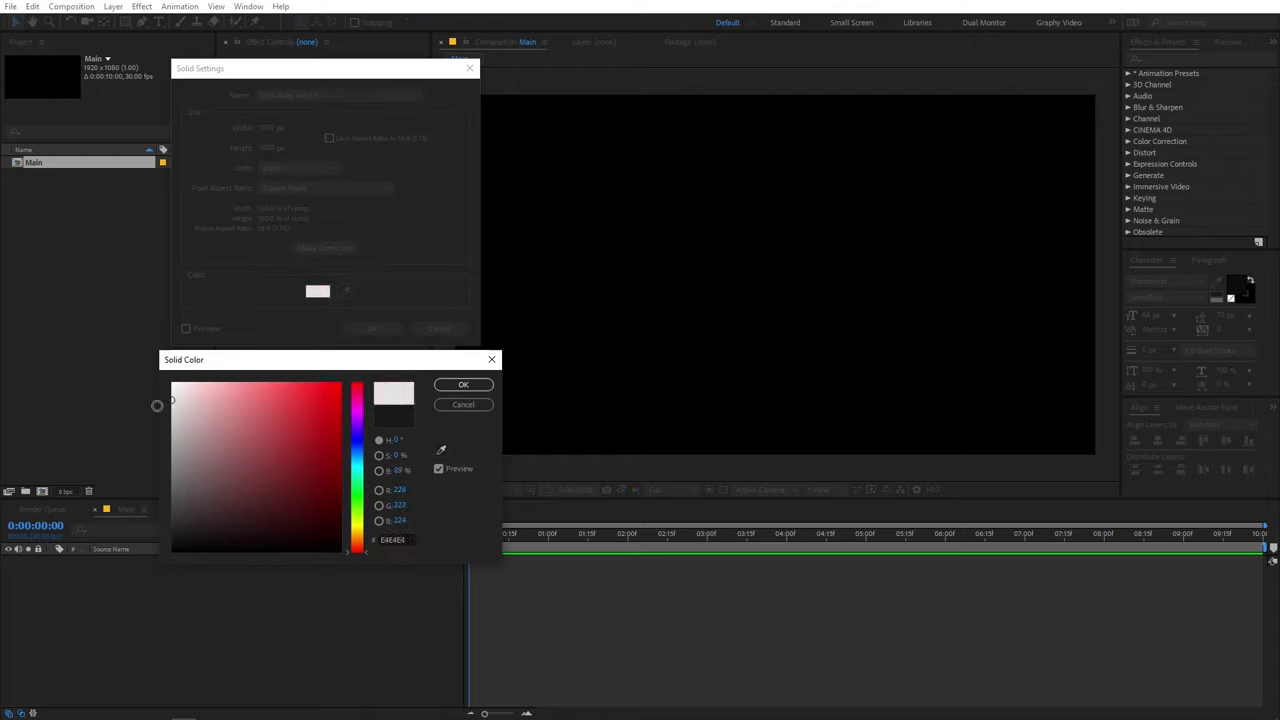
left_click(465, 385)
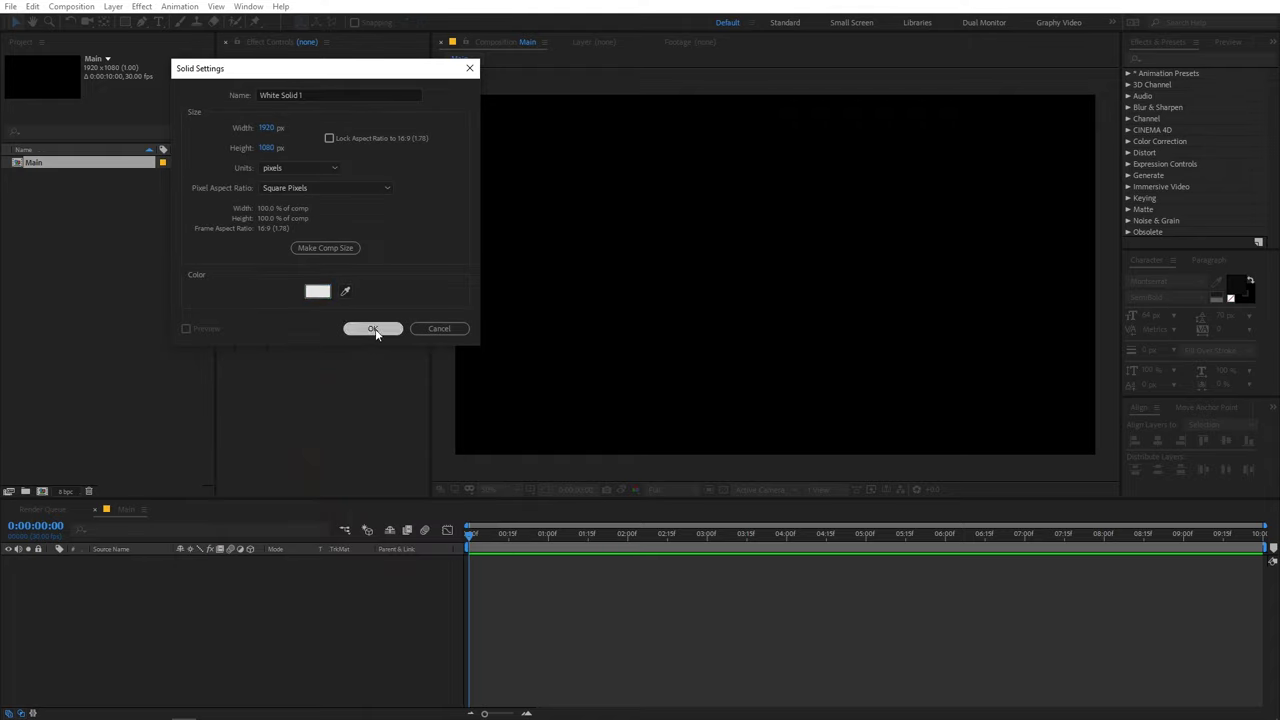
Step: Name the solid BG, create it, and clear the layer selection
left_click(317, 96)
type("BG")
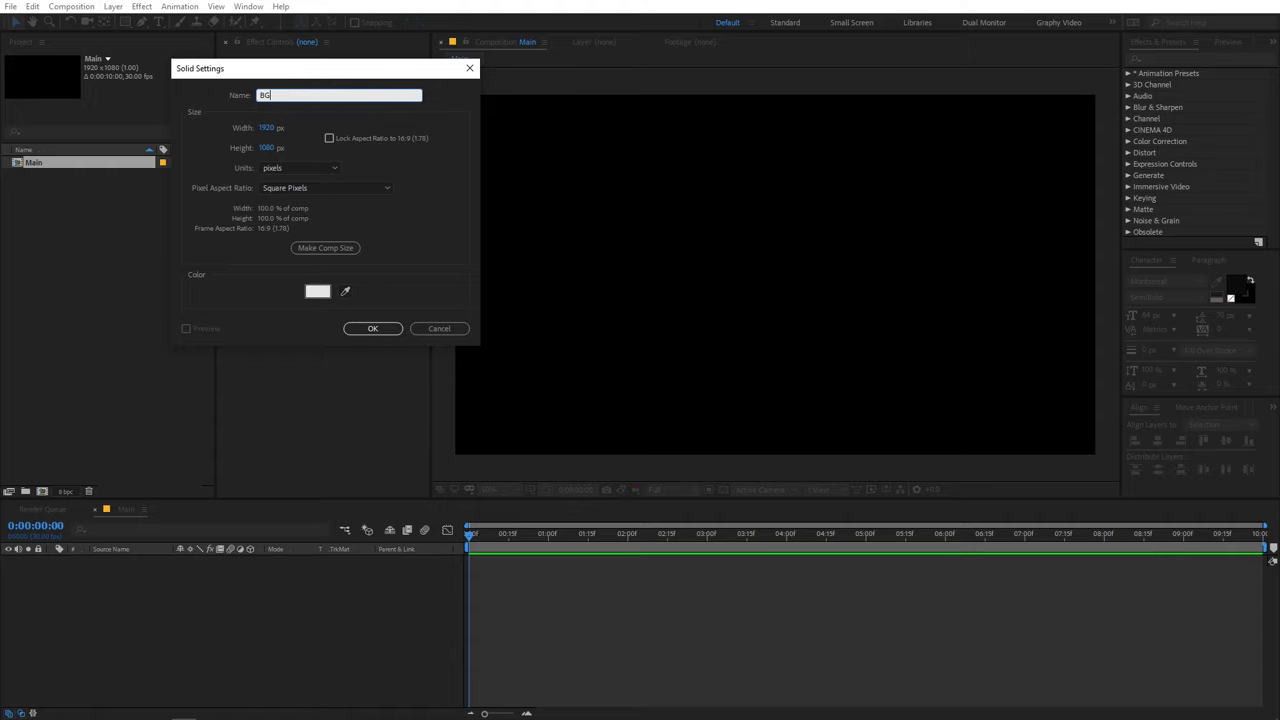
left_click(371, 328)
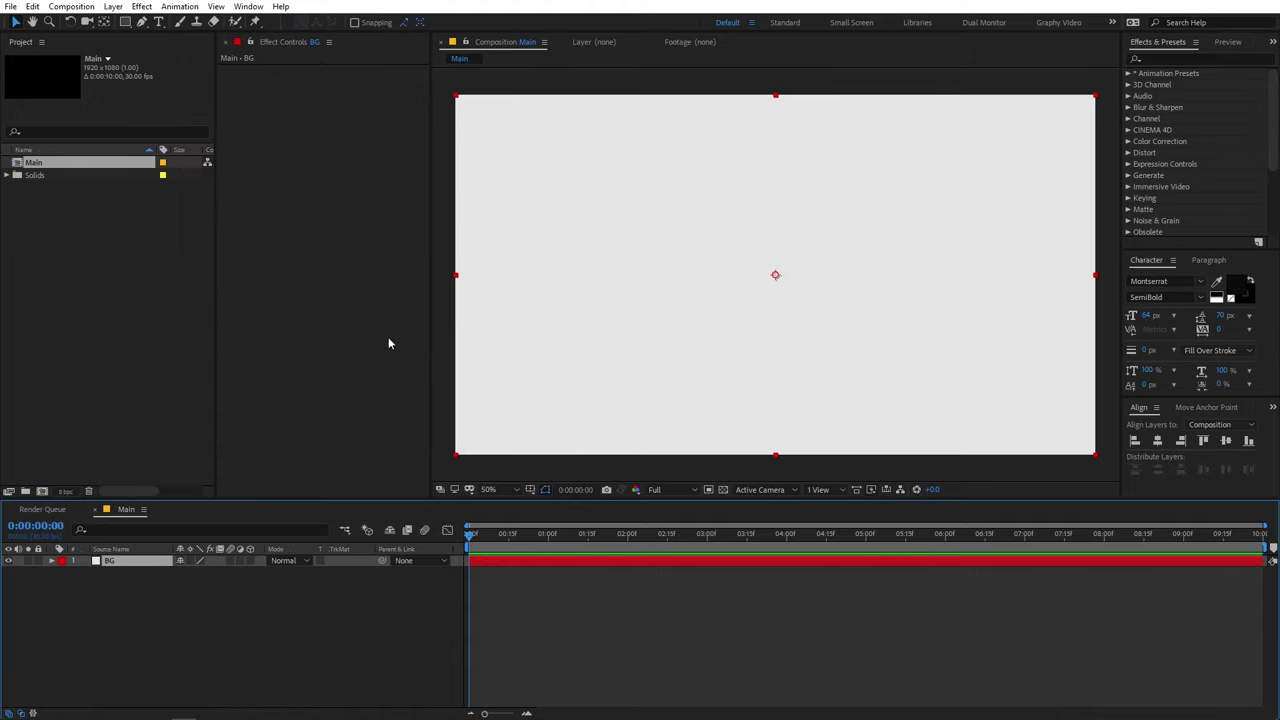
left_click(591, 629)
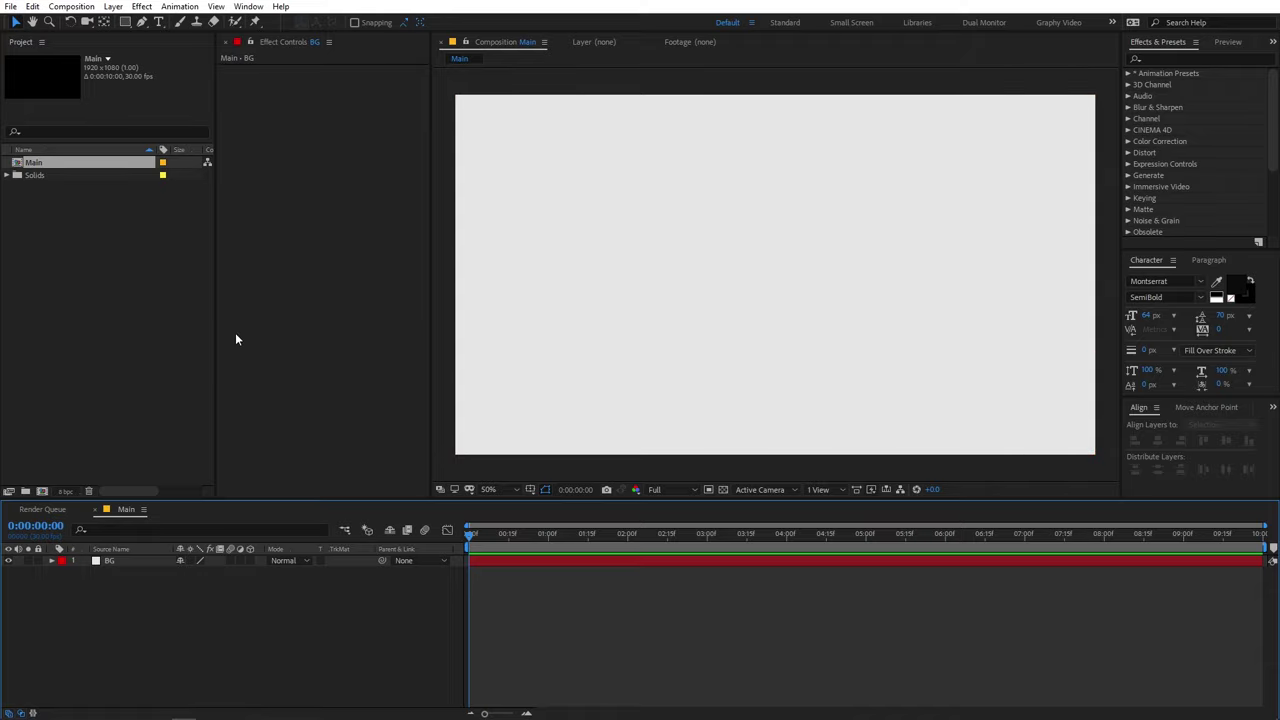
left_click(180, 300)
Step: Create a text layer in the comp reading 'Motion Nations'
left_click(158, 21)
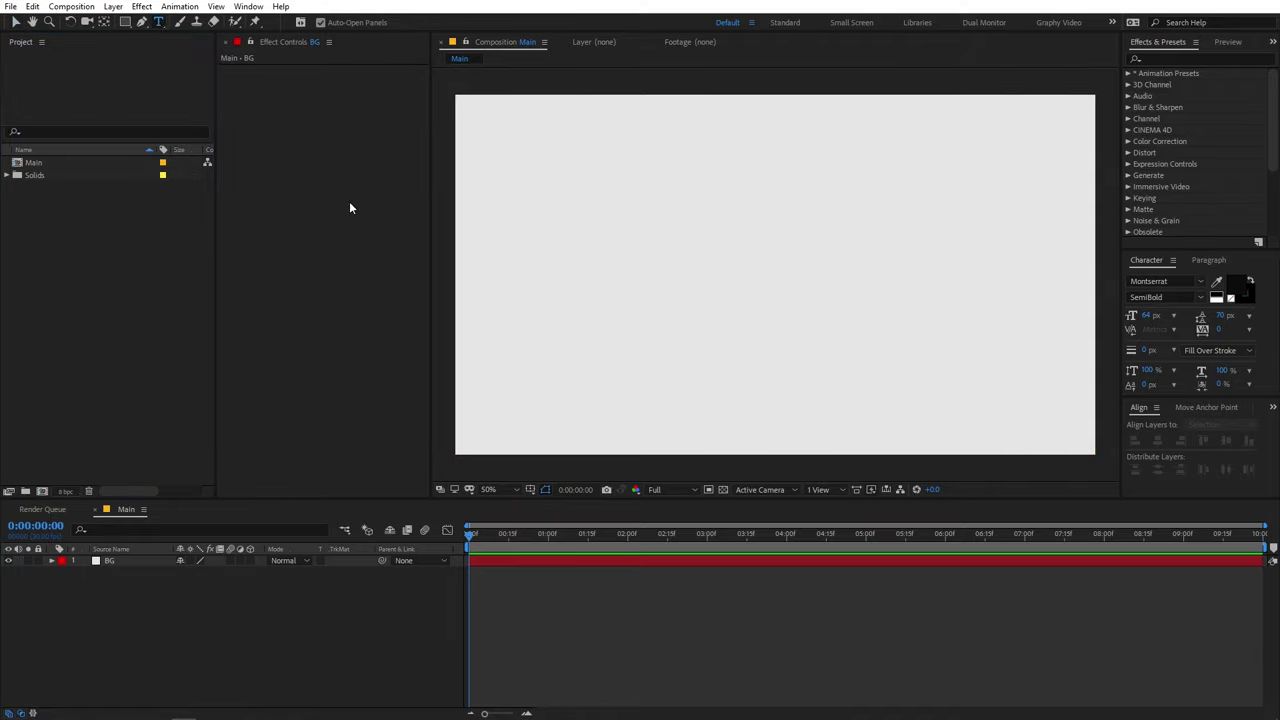
left_click(712, 256)
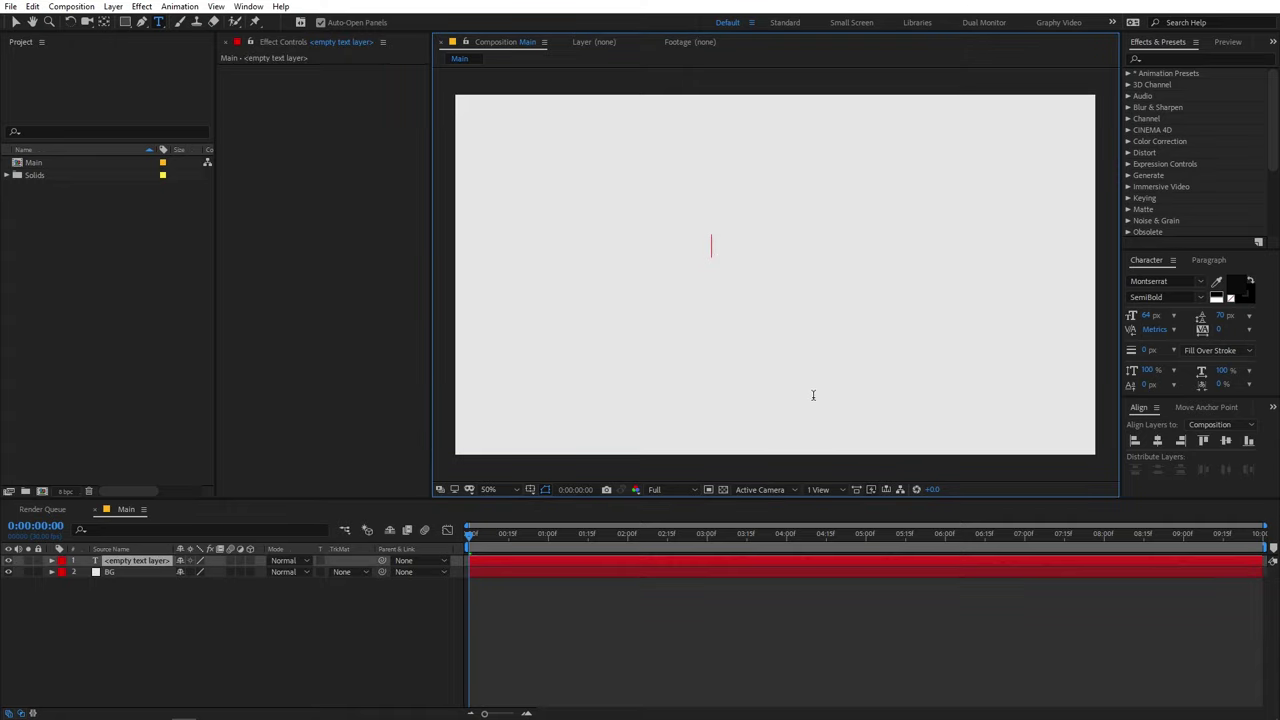
type("Motio")
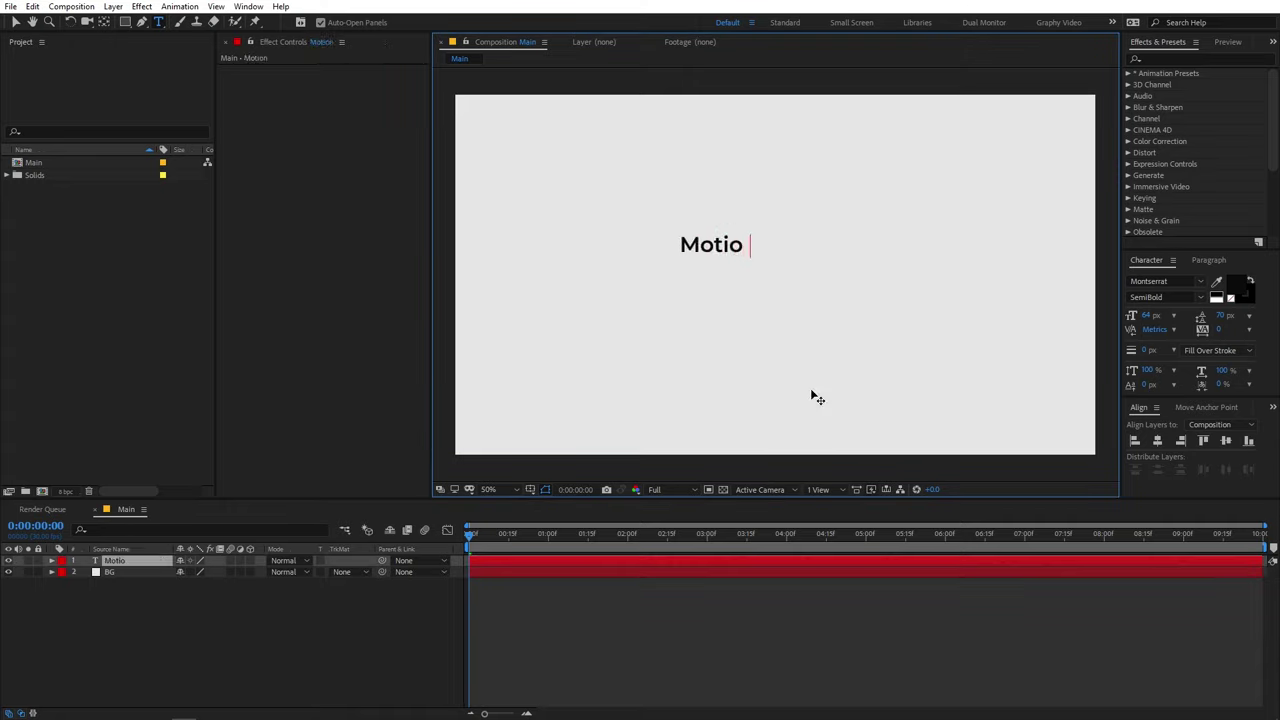
key("BackSpace")
type("n n")
key("BackSpace")
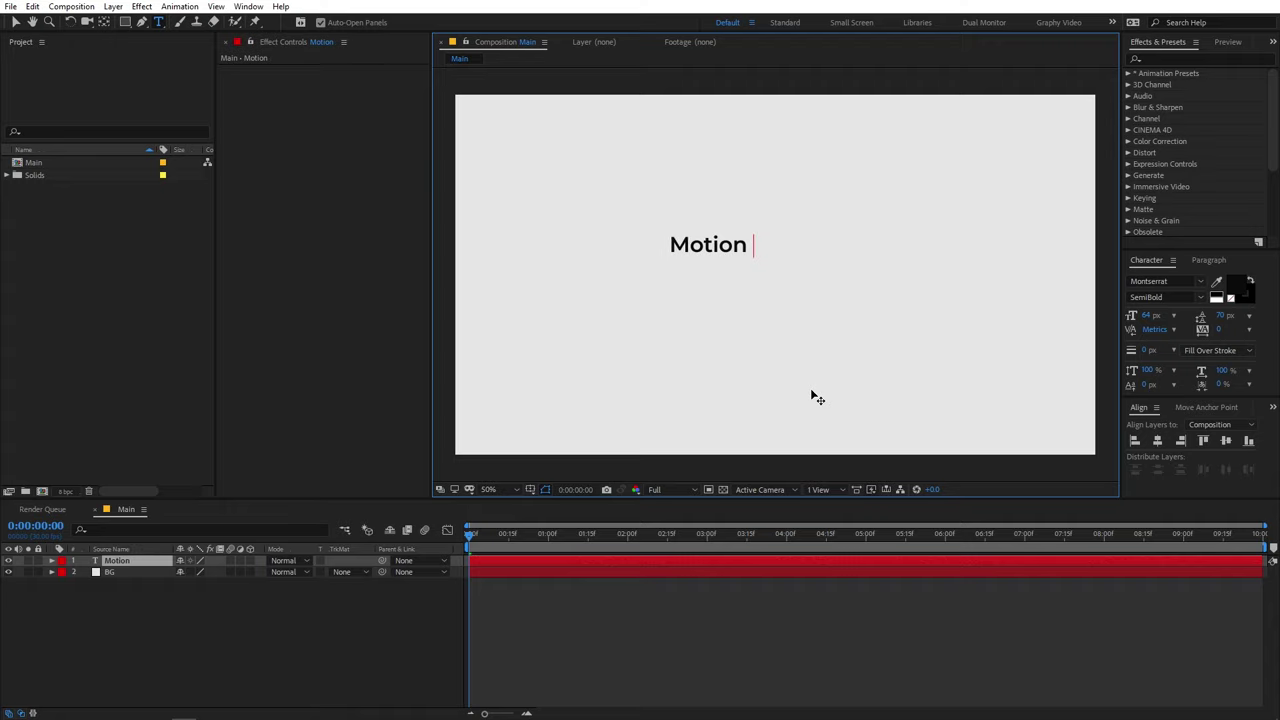
type("Na")
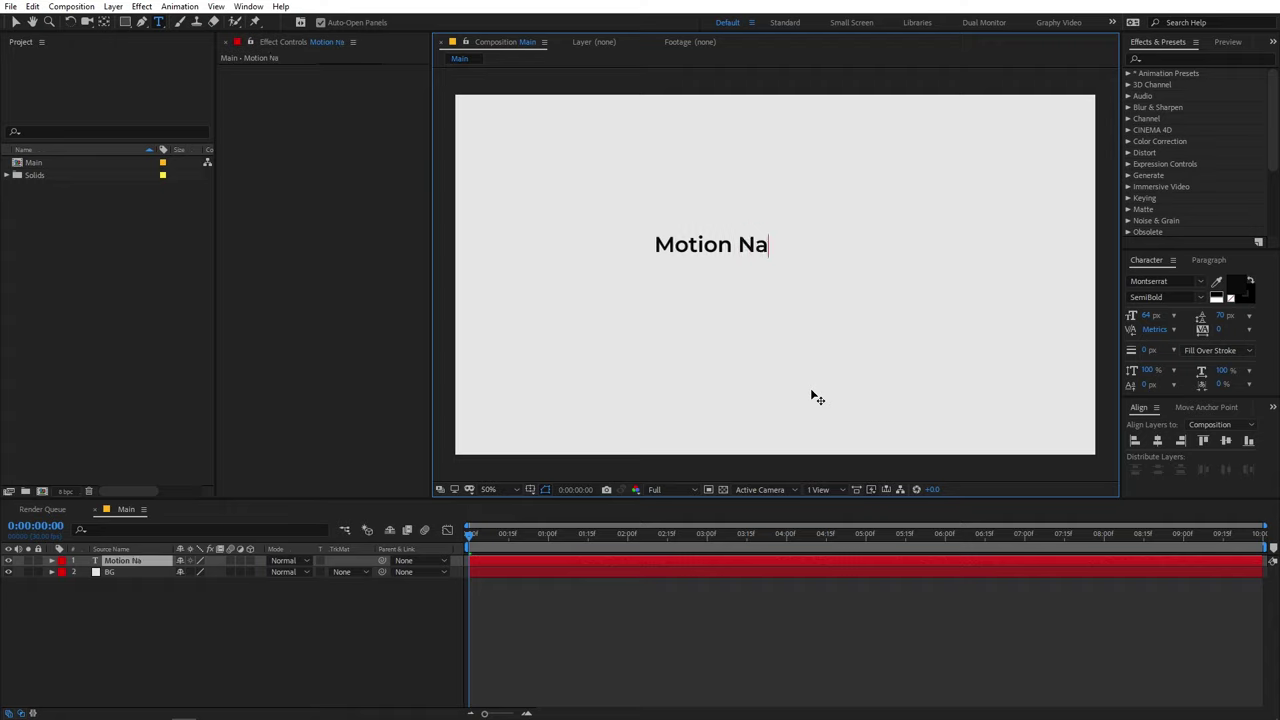
type("tions")
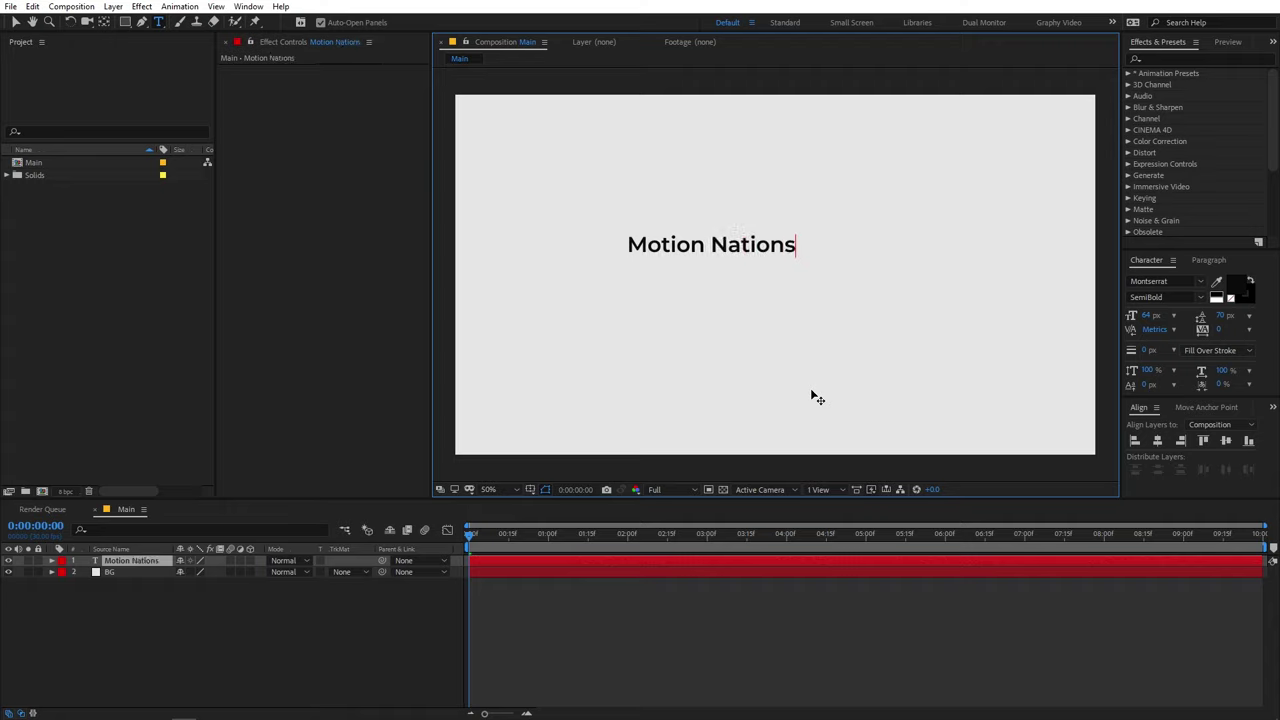
Step: Set the text to Montserrat SemiBold and centre it horizontally and vertically
triple_click(754, 254)
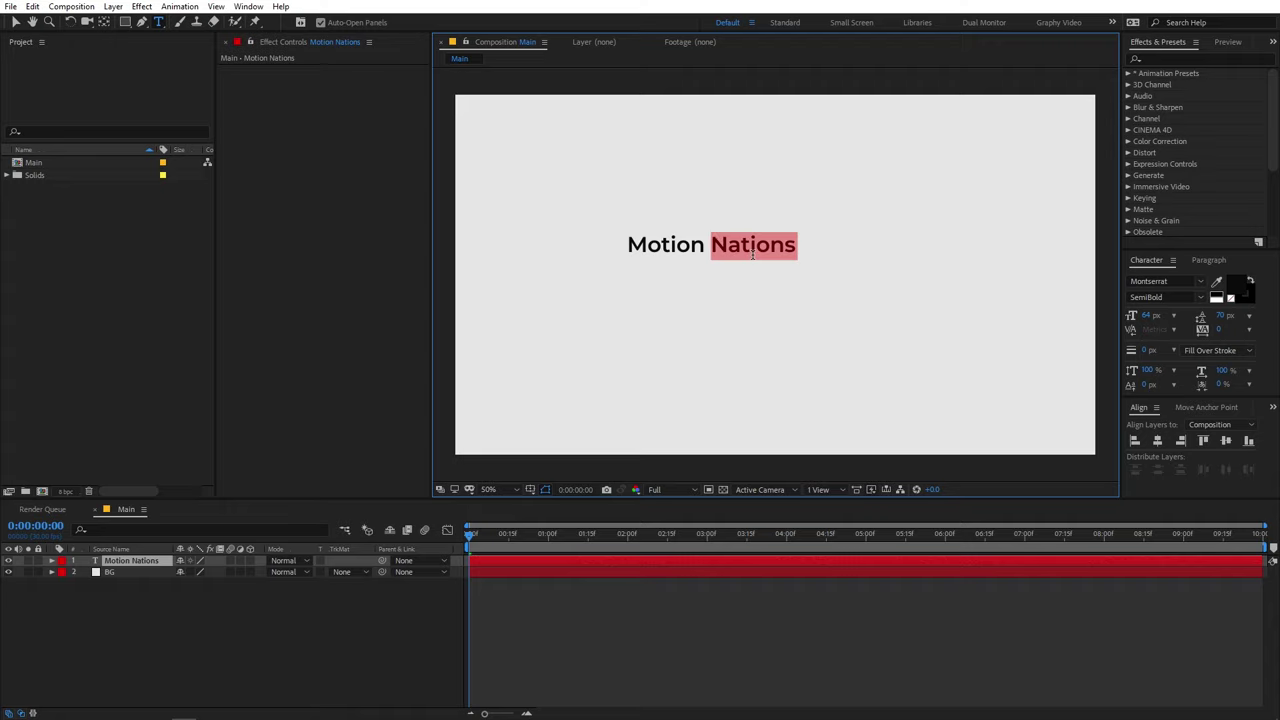
left_click(1201, 283)
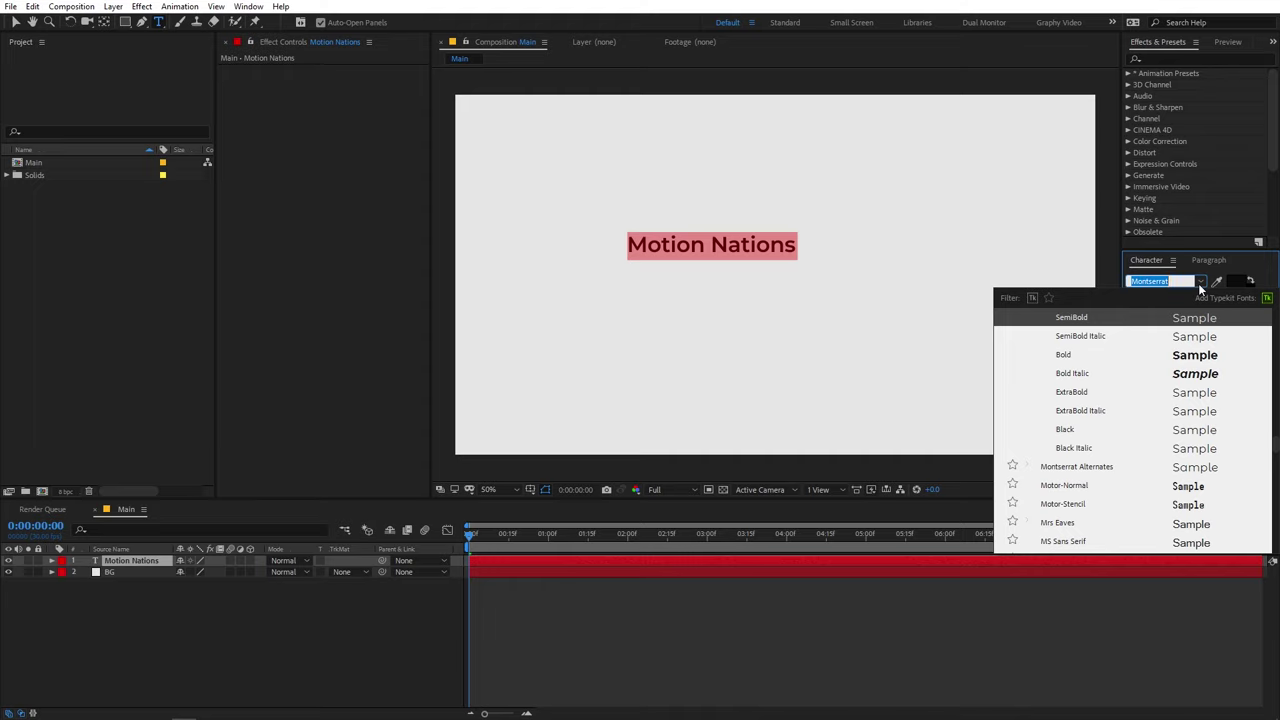
left_click(1086, 660)
left_click(650, 560)
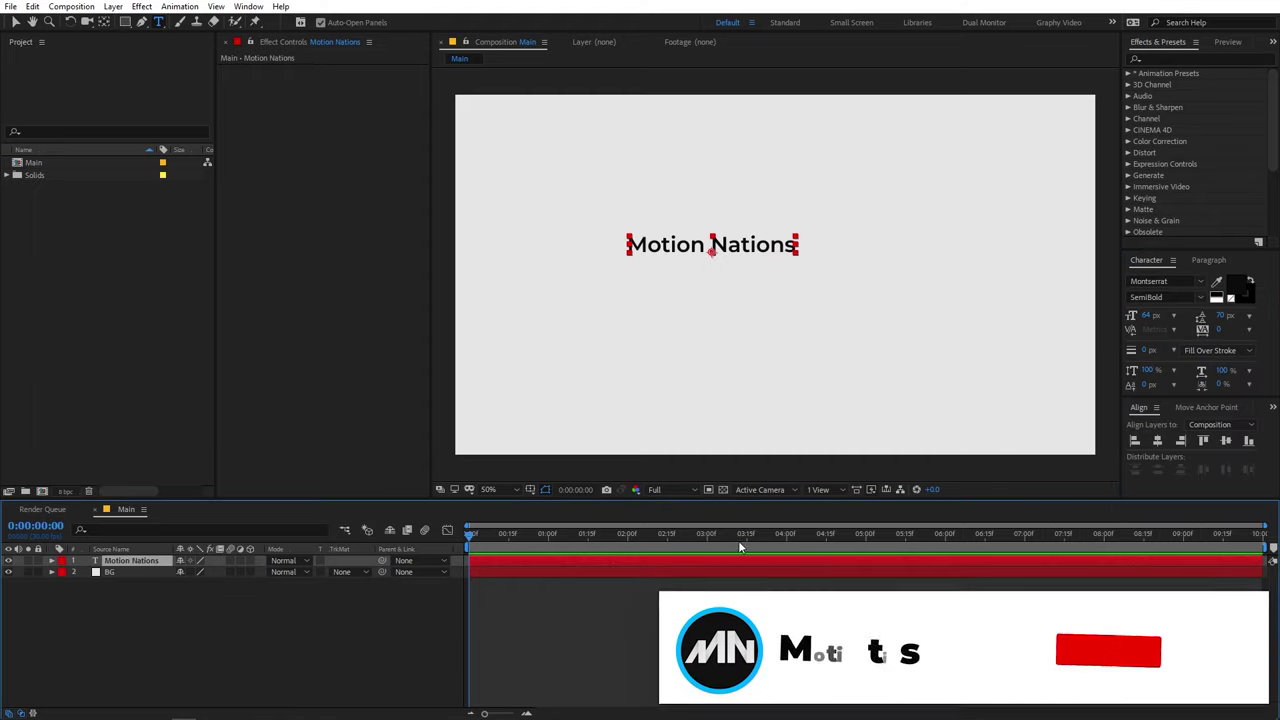
left_click(1157, 440)
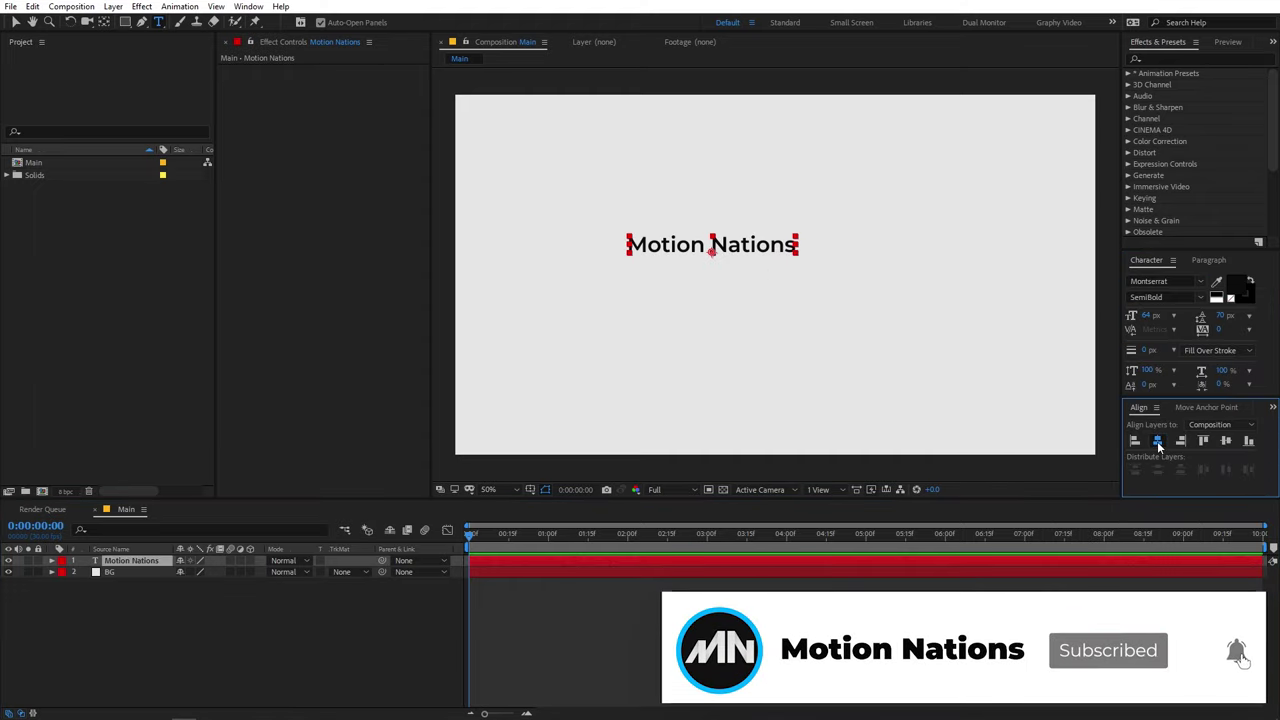
left_click(1226, 440)
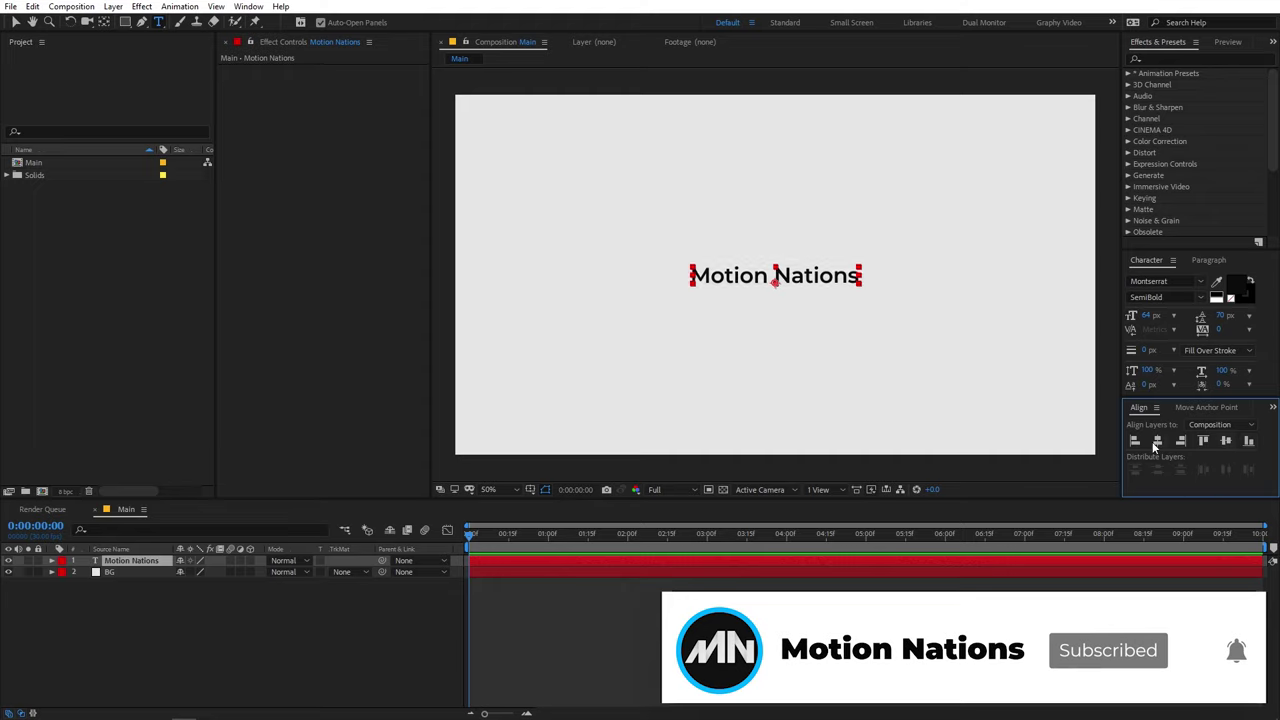
left_click(248, 6)
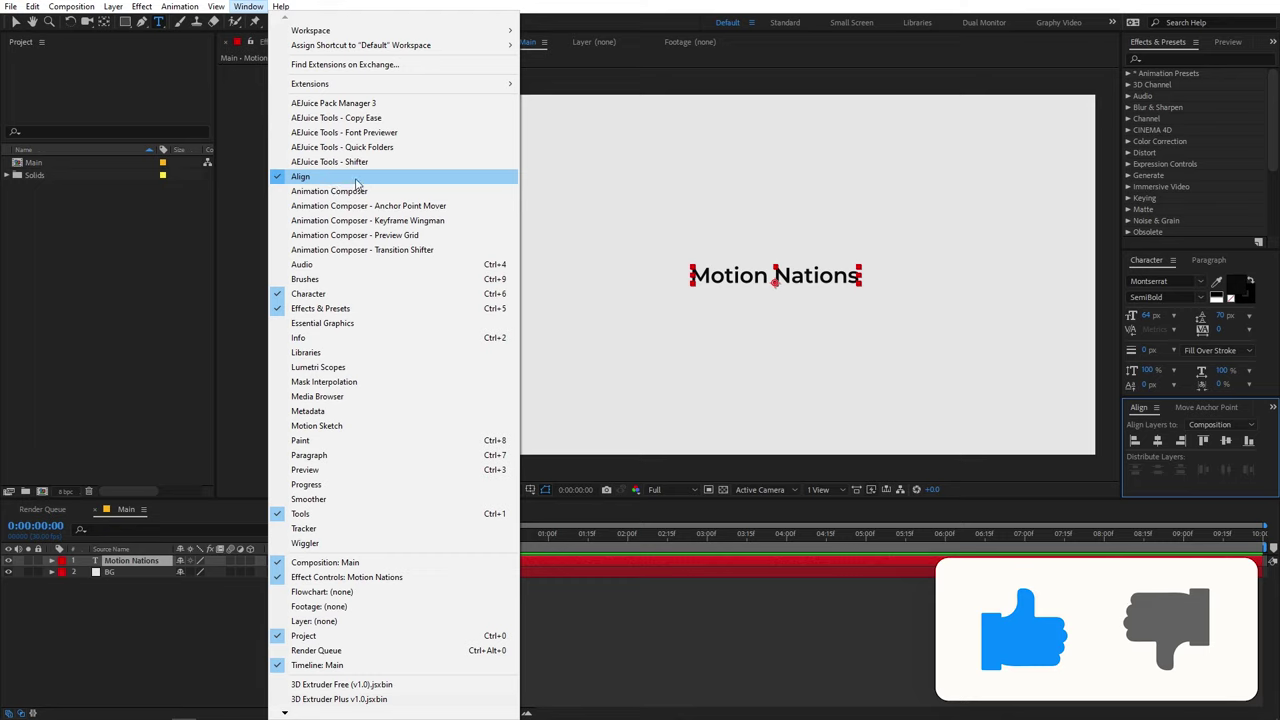
left_click(805, 585)
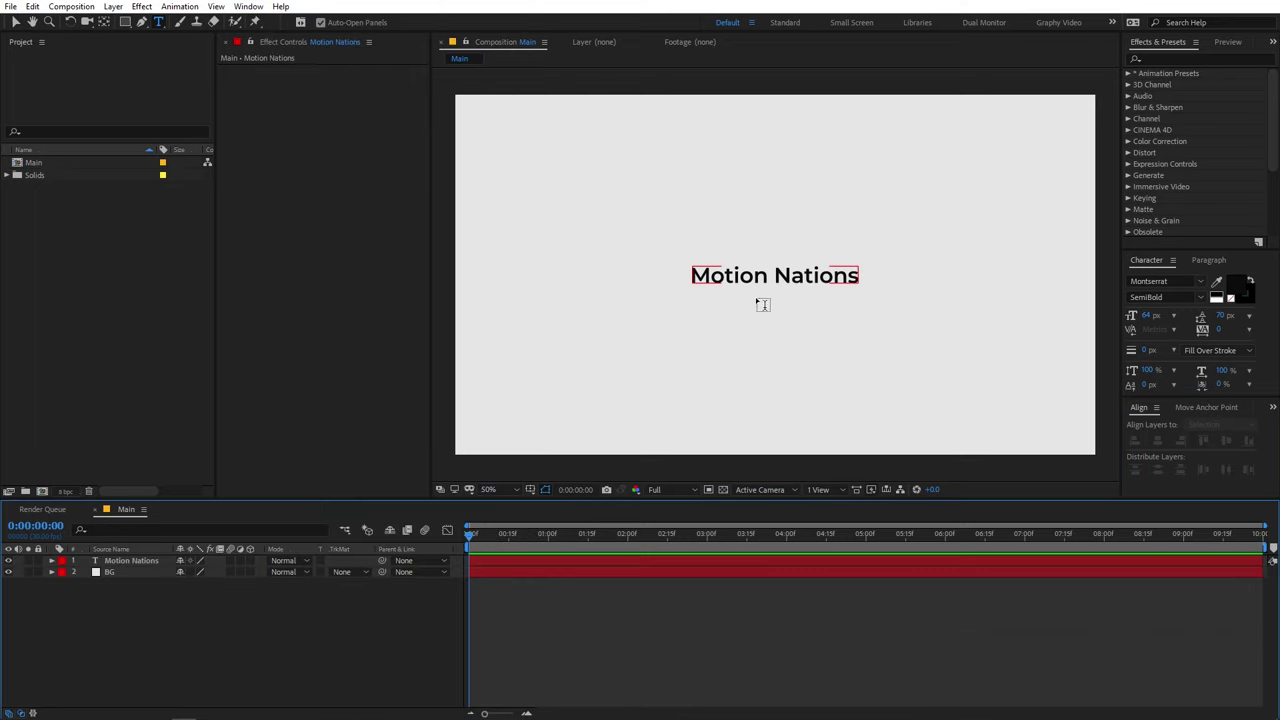
left_click(790, 278)
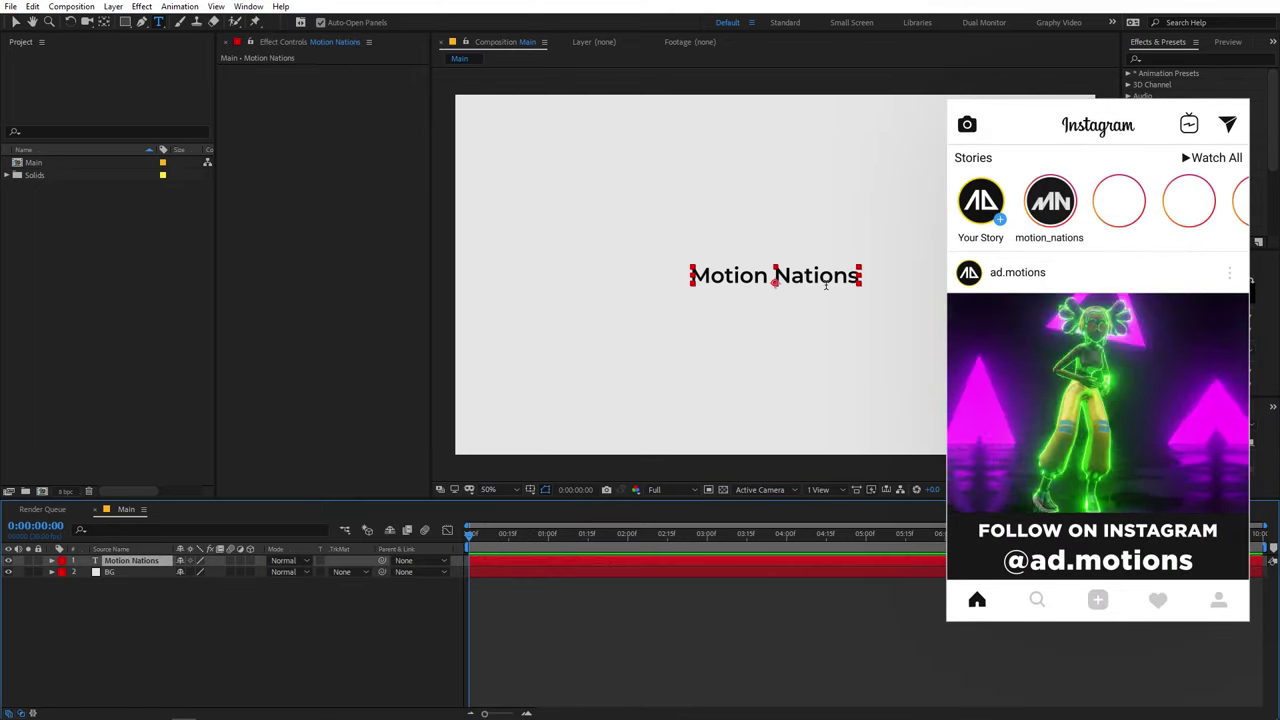
key("Return")
key("Return")
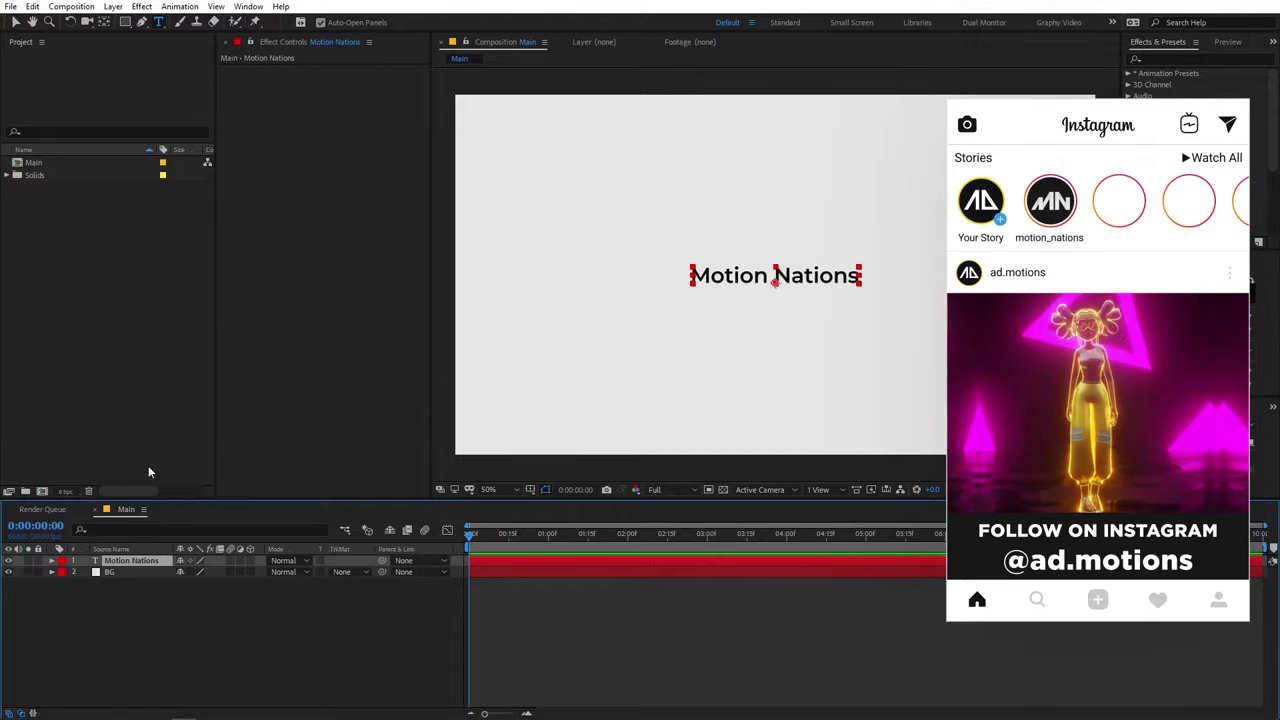
left_click(104, 23)
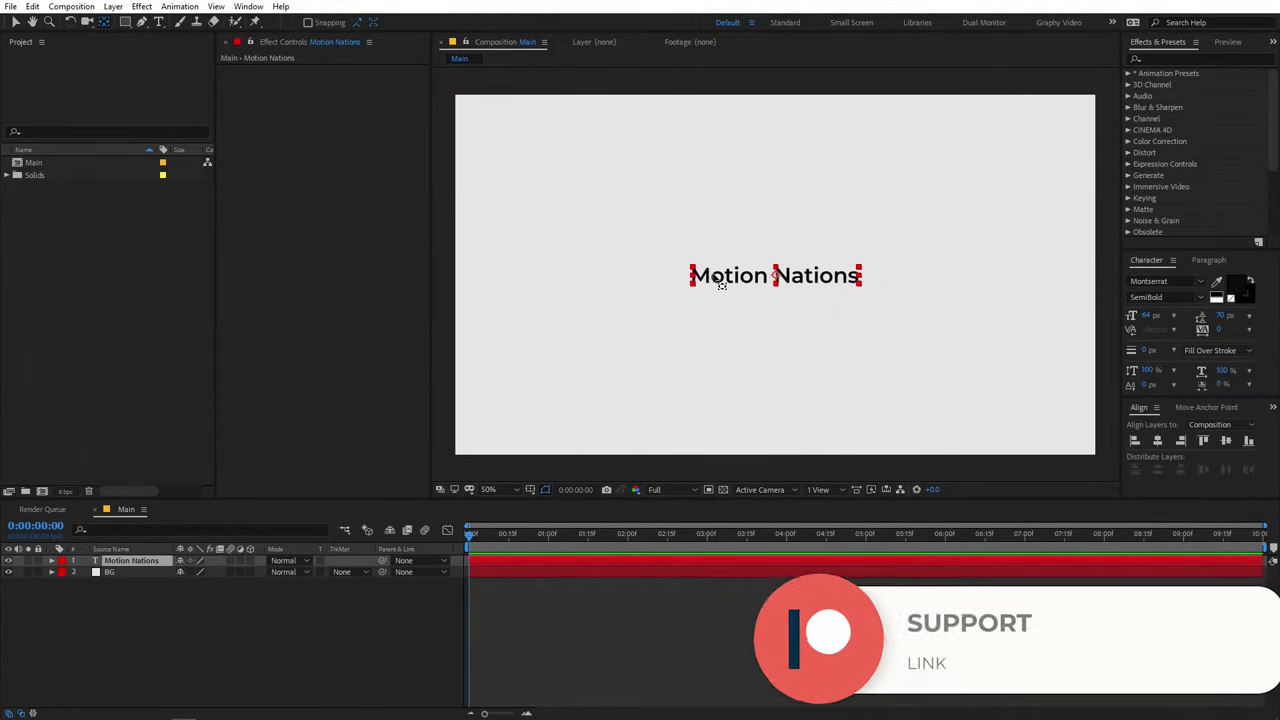
left_click(608, 640)
key("v")
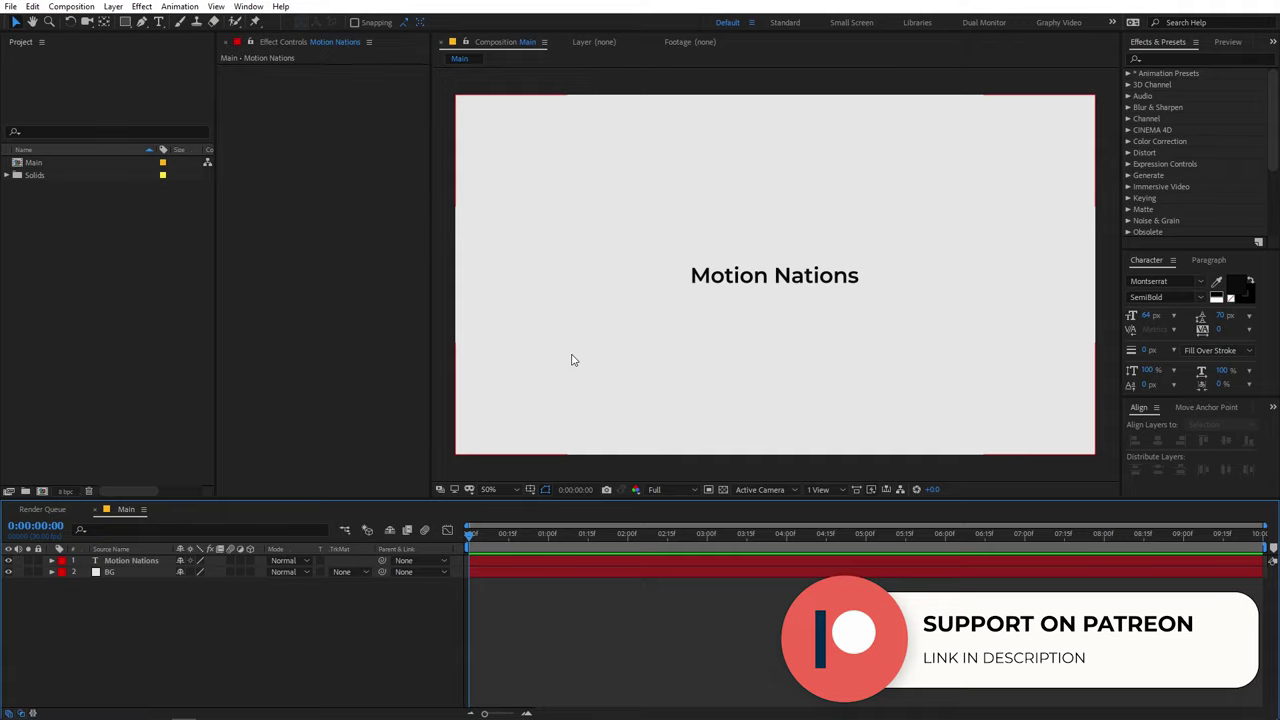
Step: Add a 35mm two-node camera, Camera 1, accepting the 2D-layer warning
left_click(113, 6)
mouse_move(140, 26)
left_click(340, 66)
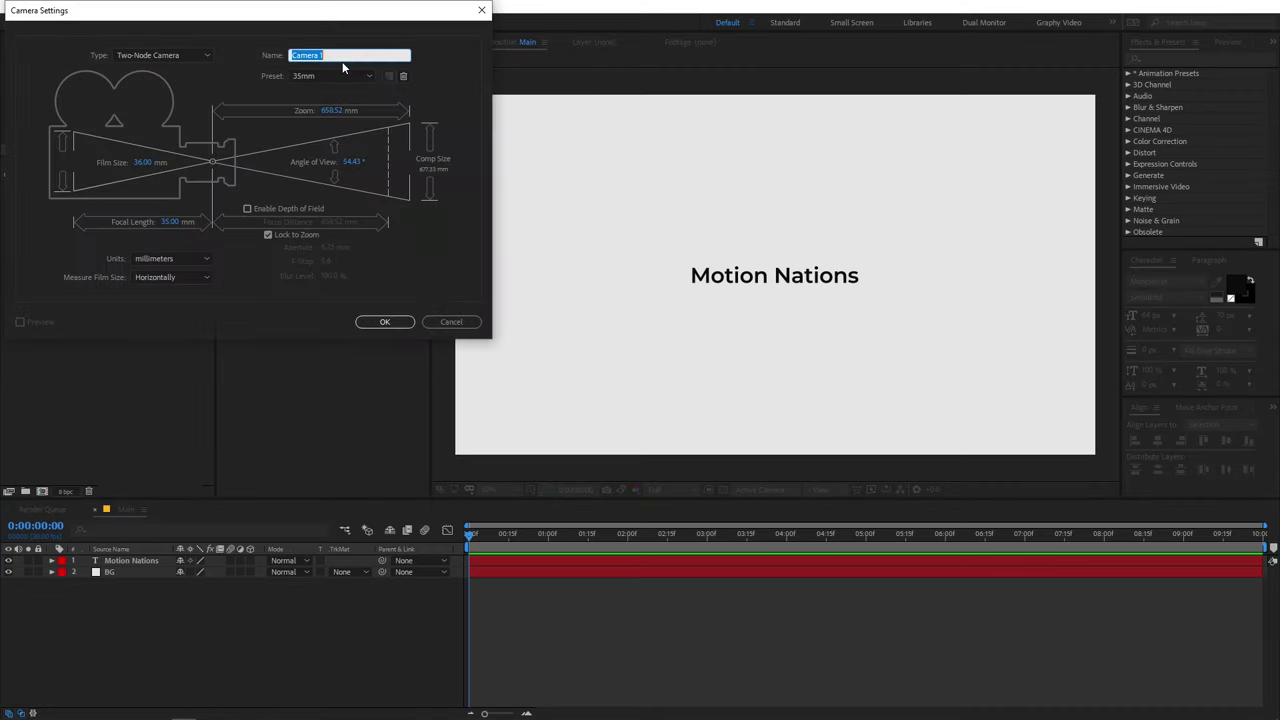
left_click(334, 78)
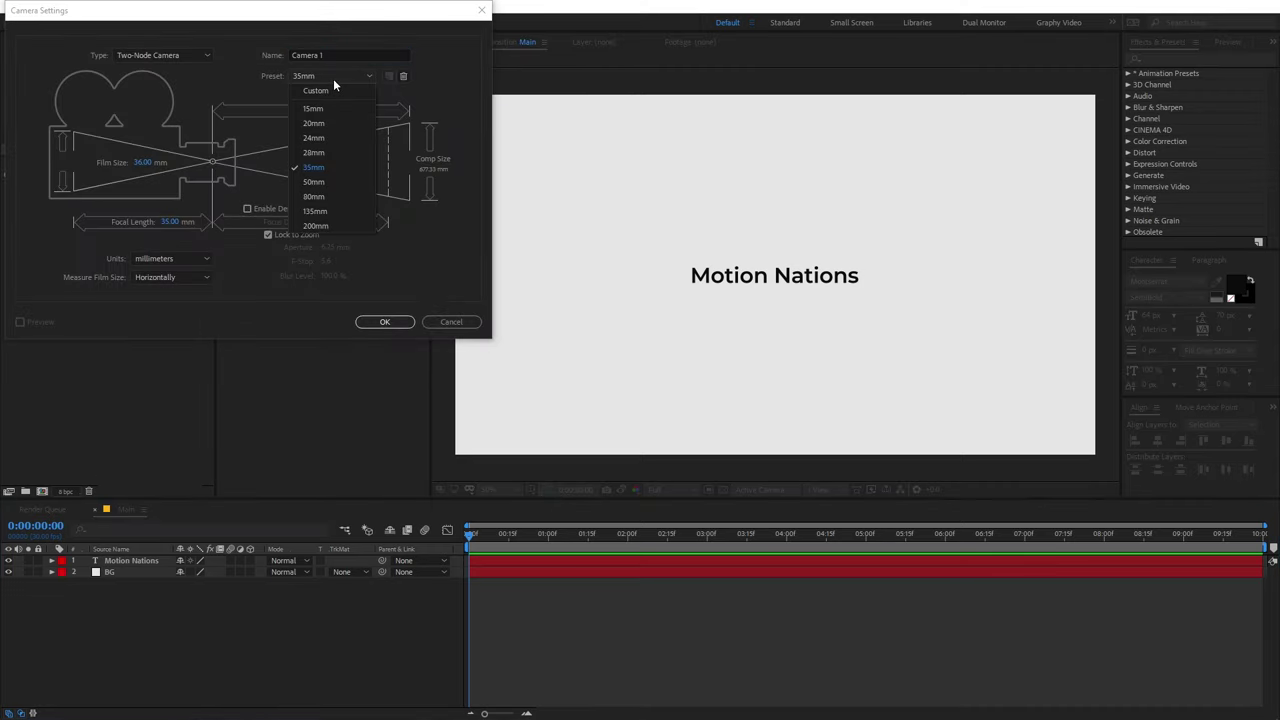
left_click(308, 168)
left_click(371, 319)
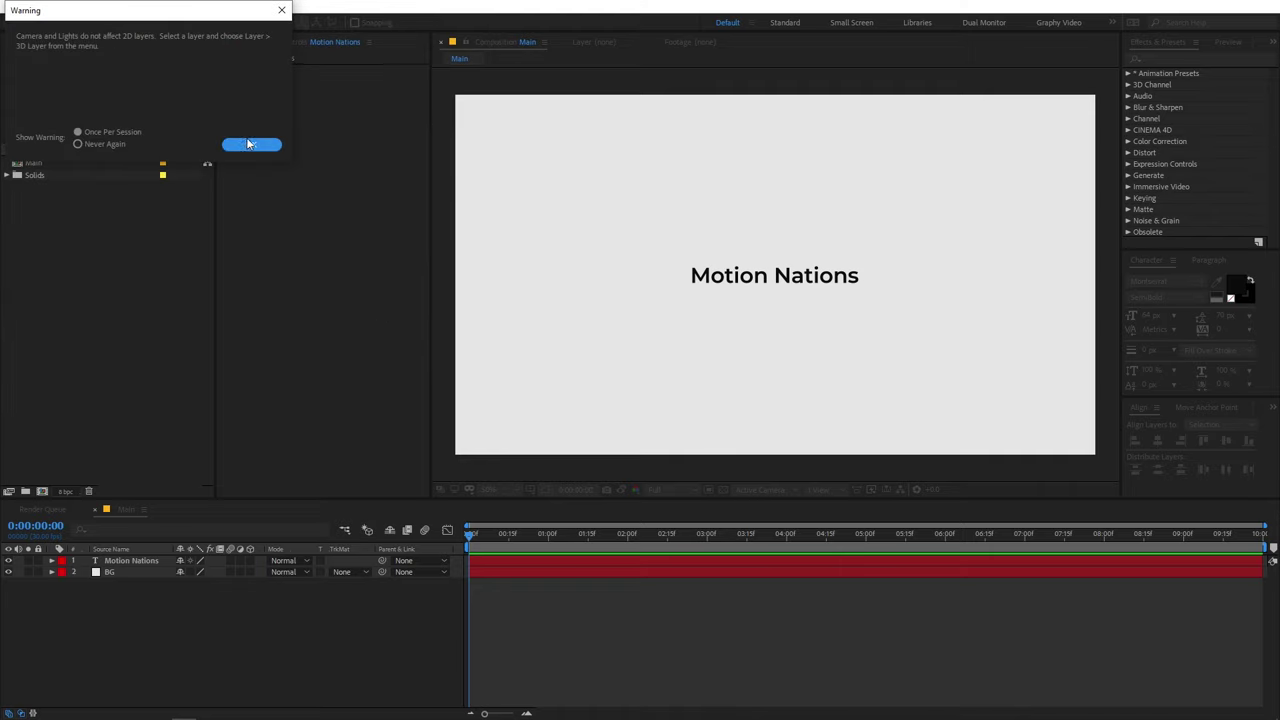
left_click(251, 144)
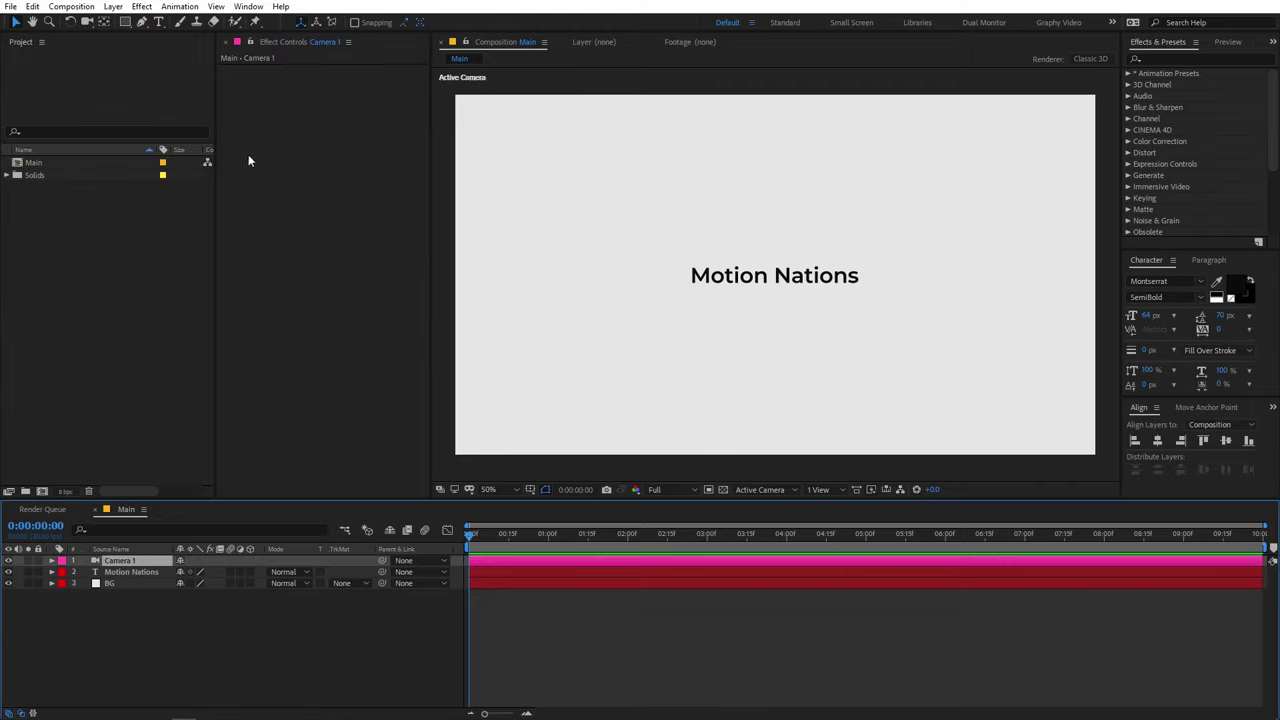
Step: Add a Null Object layer, Null 1, to the Main composition
left_click(184, 595)
left_click(142, 580)
left_click(142, 575)
left_click(113, 7)
mouse_move(150, 24)
left_click(345, 88)
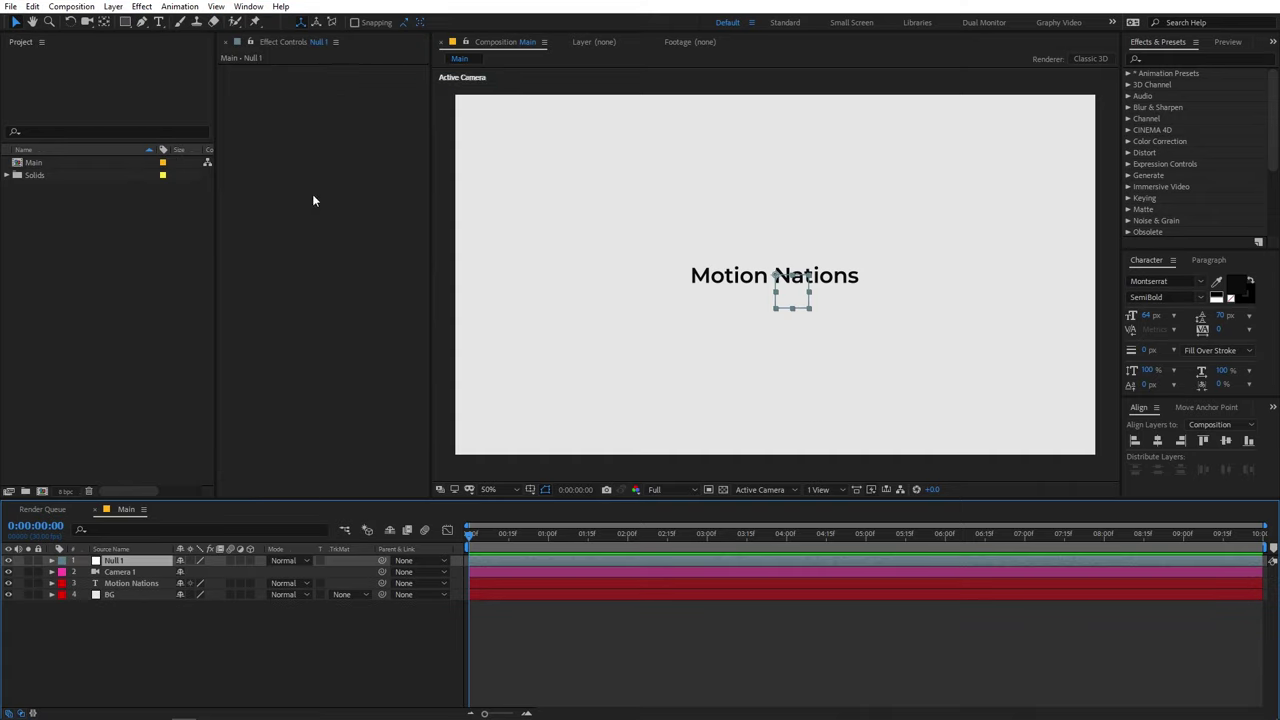
Step: Make Motion Nations a 3D layer and parent Camera 1 to Null 1
left_click(232, 620)
left_click(111, 574)
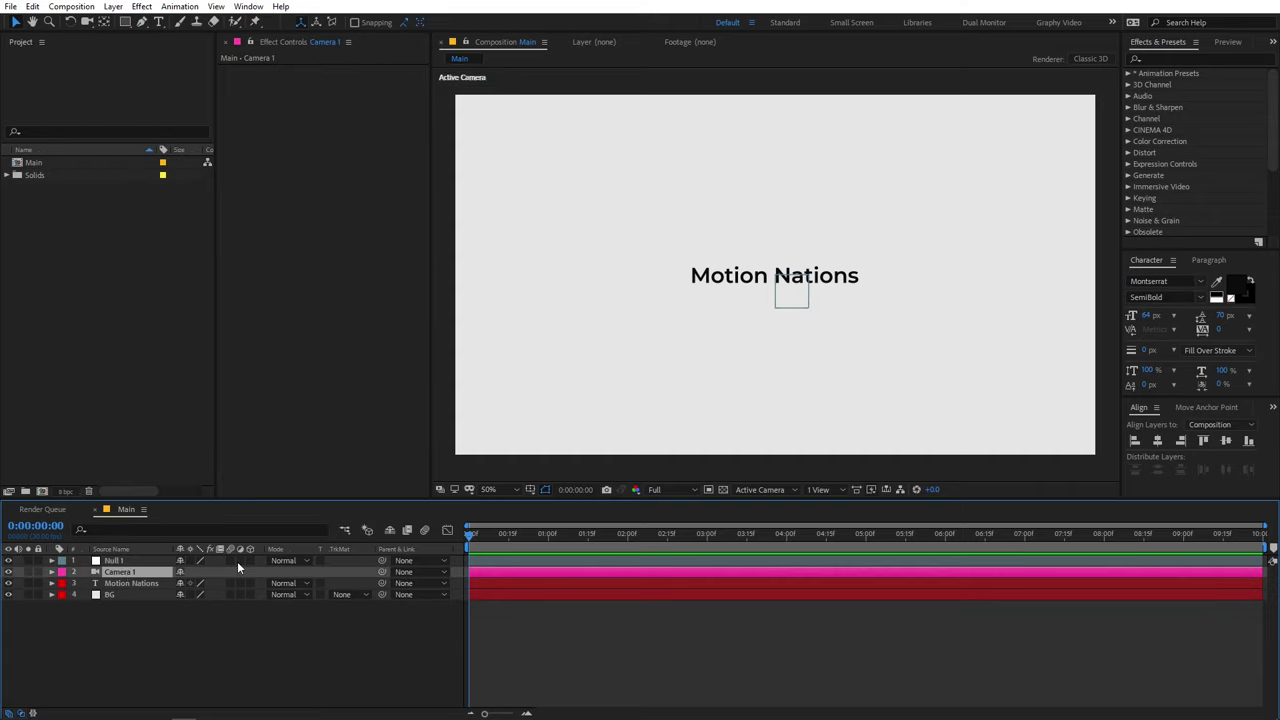
left_click(251, 583)
left_click(126, 583)
left_click(128, 575)
left_click_drag(383, 571, 120, 562)
Step: Show only Null 1's Position property, reading 960,540,0
right_click(442, 552)
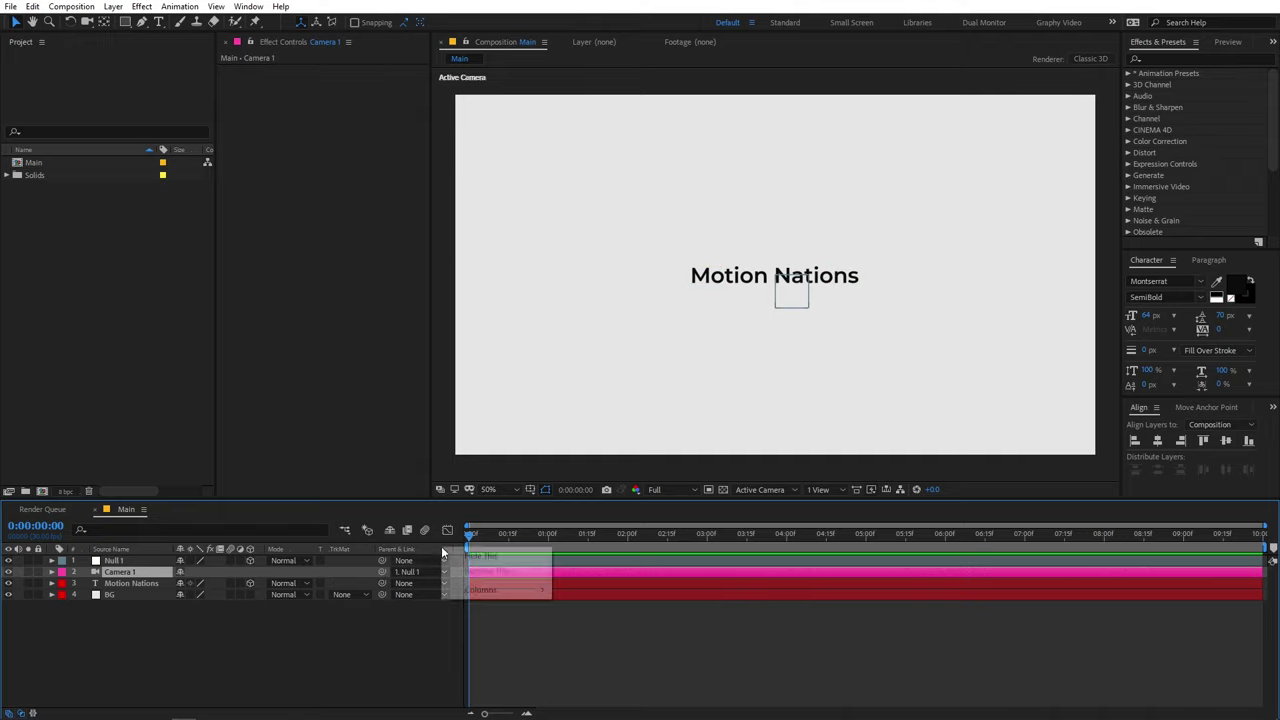
mouse_move(536, 592)
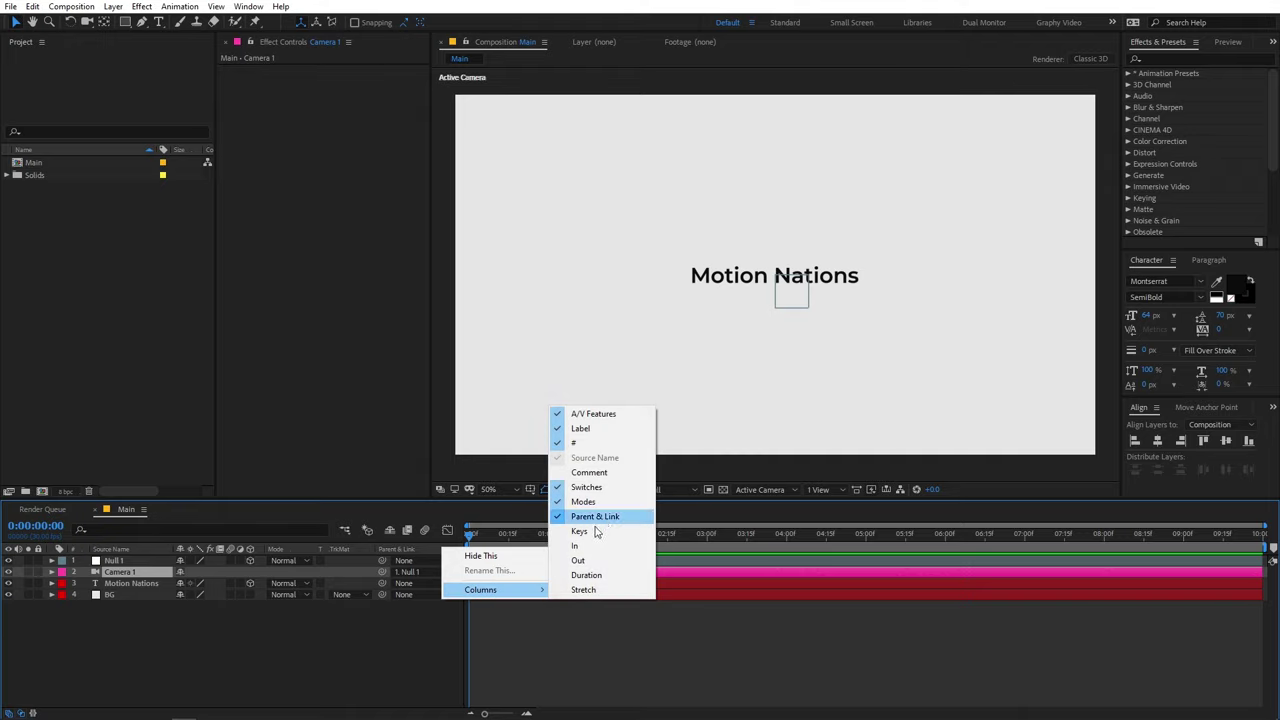
left_click(267, 633)
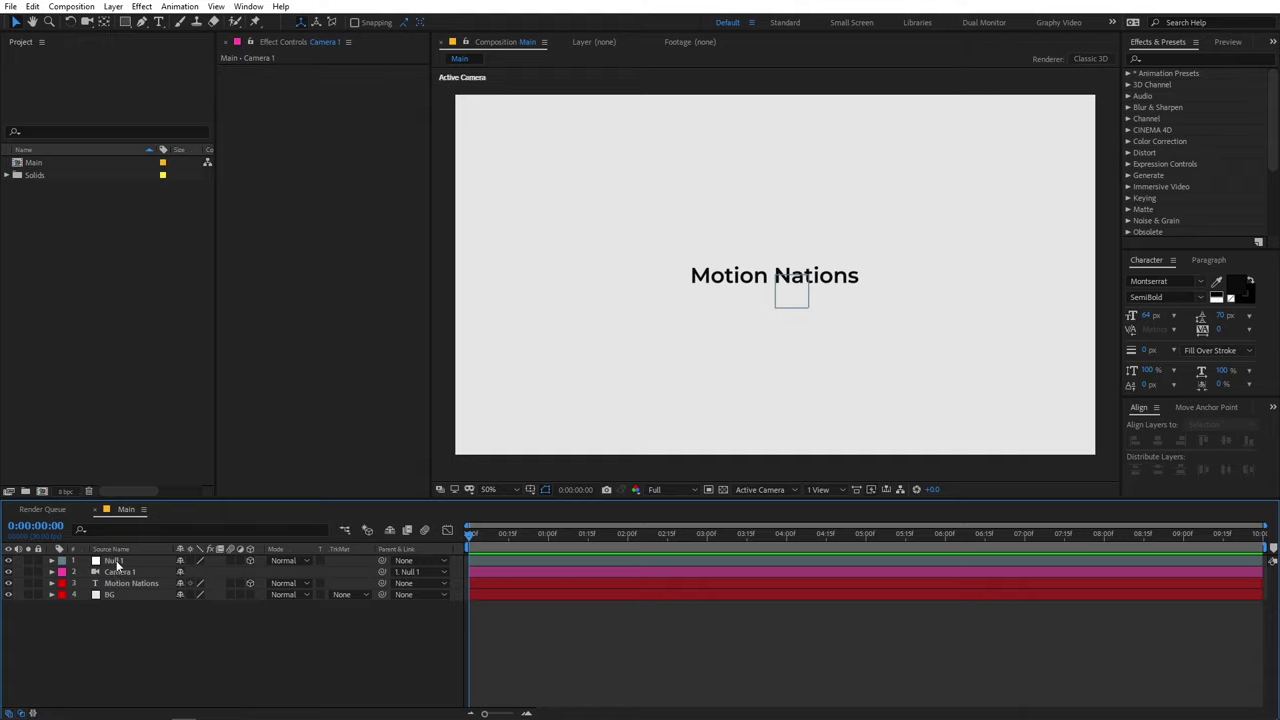
left_click(116, 560)
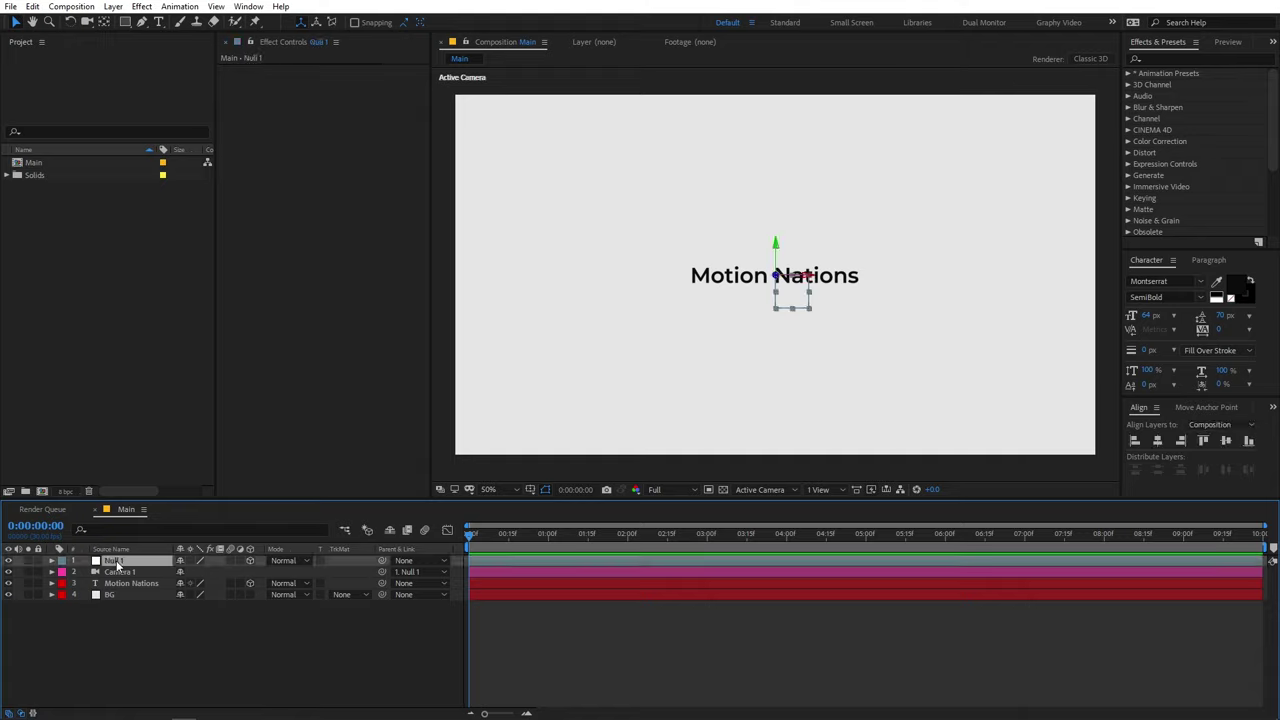
key("p")
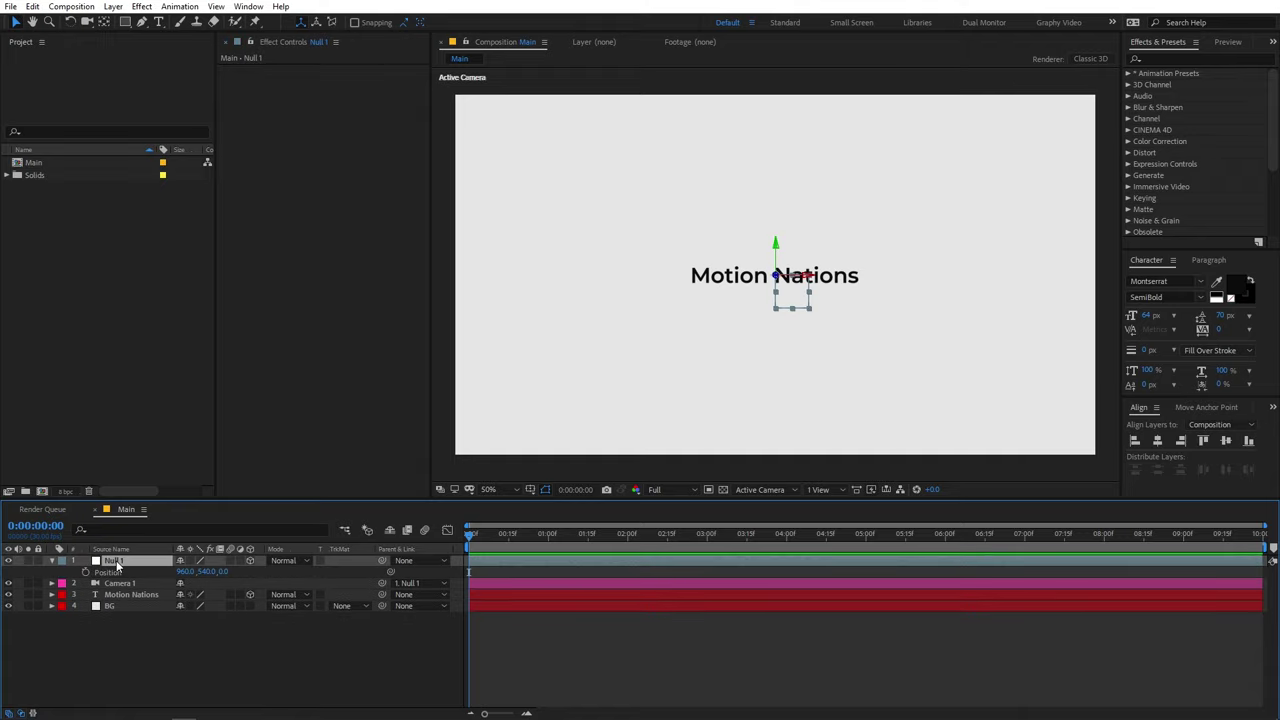
Step: Keyframe Null 1's Position from Z -1409 at 0:00 to 960,540,0 at about 5 s
left_click(86, 572)
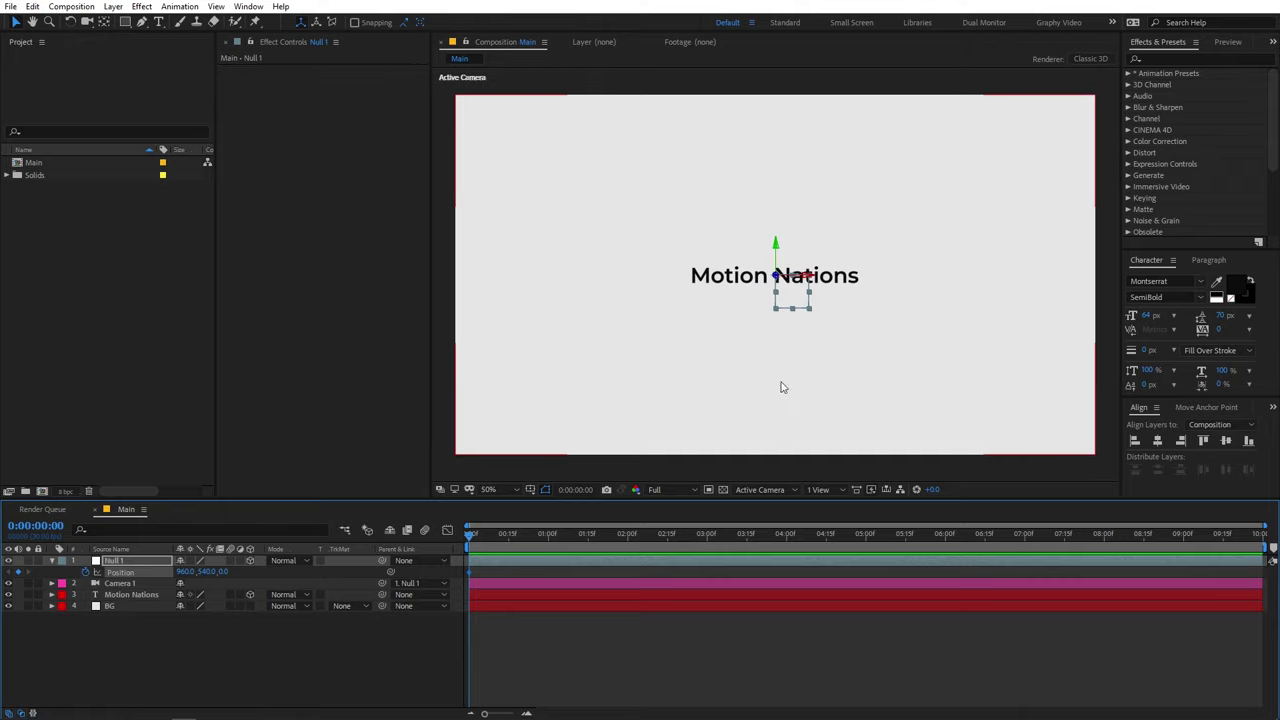
left_click_drag(473, 576, 871, 573)
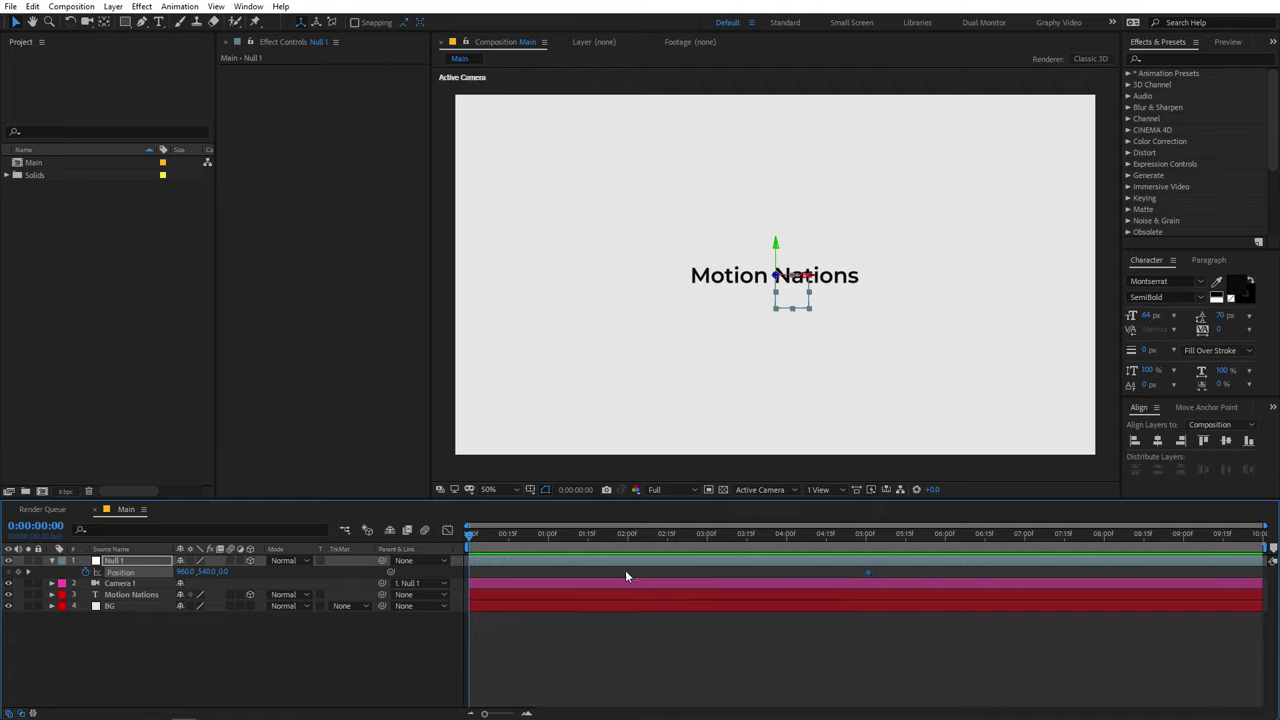
left_click(543, 577)
left_click(133, 561)
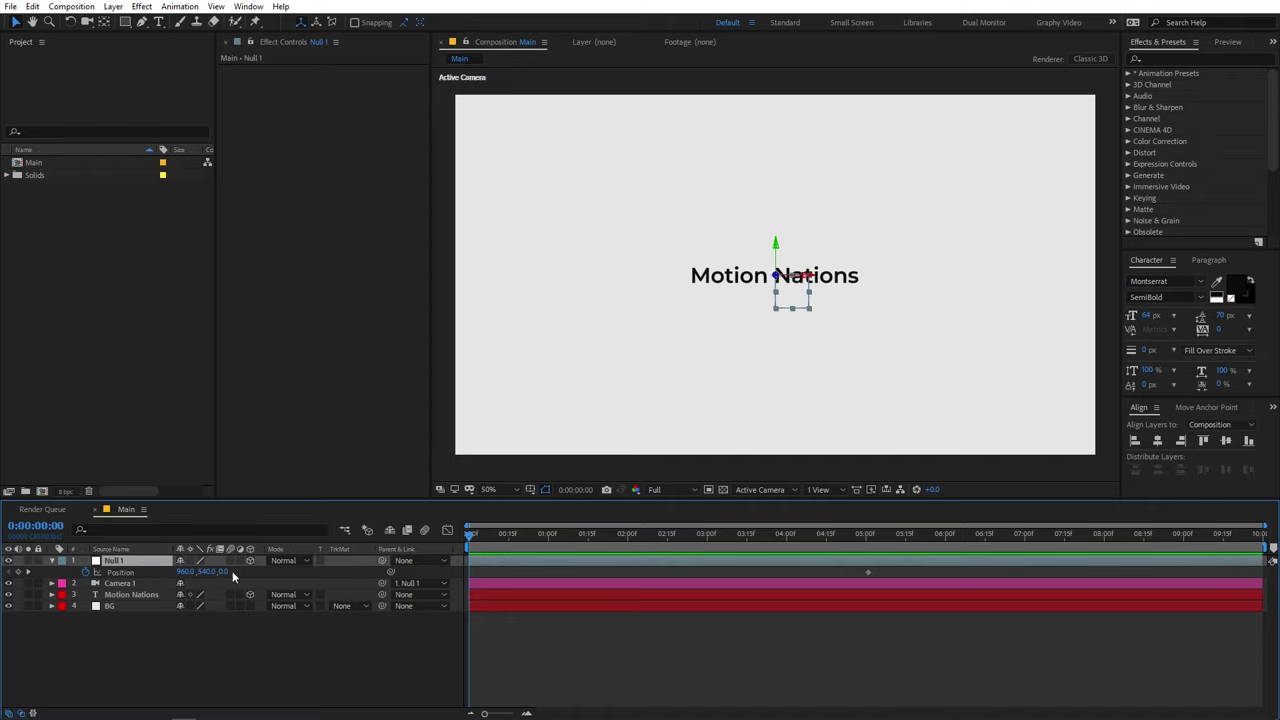
left_click_drag(225, 578, 20, 578)
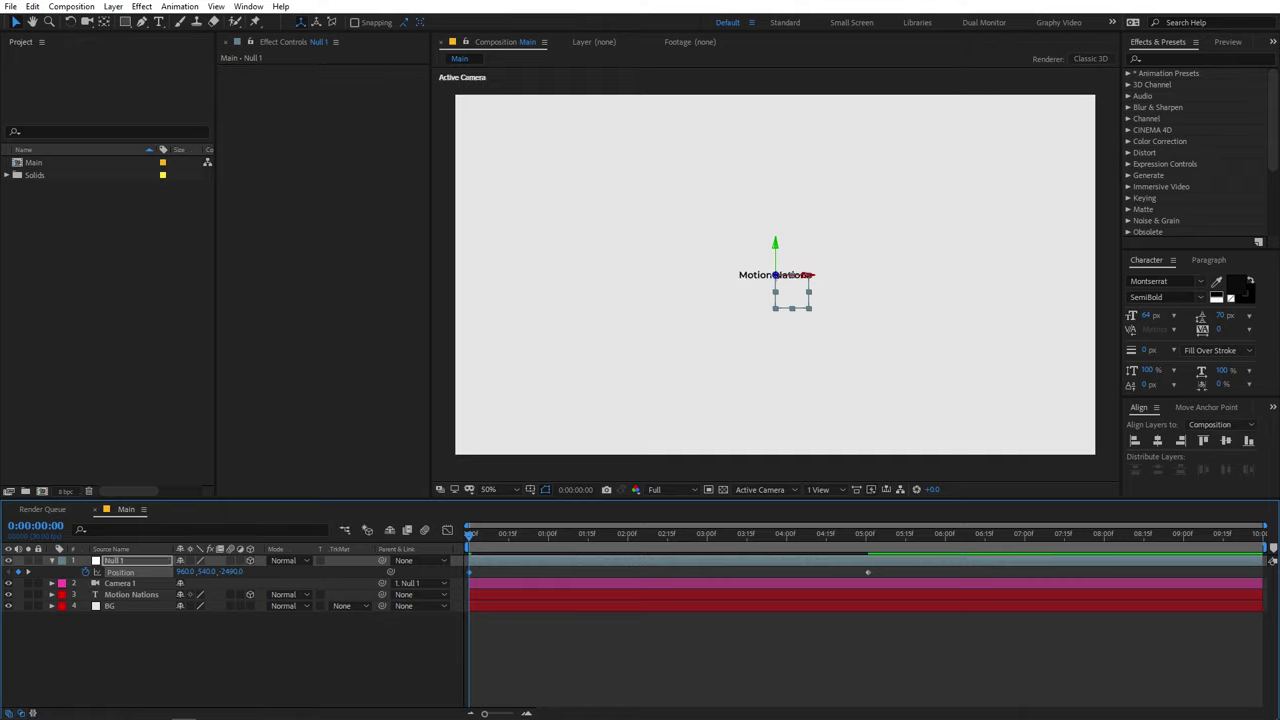
key("F2")
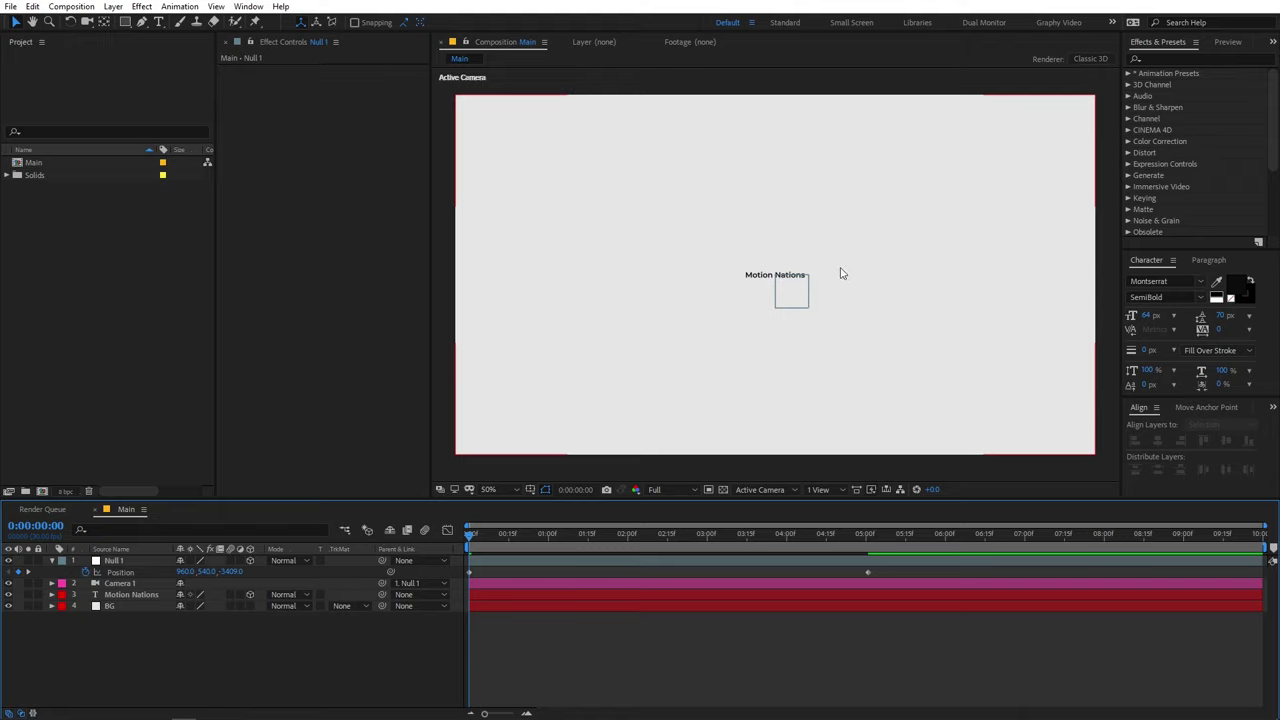
left_click_drag(541, 536, 879, 548)
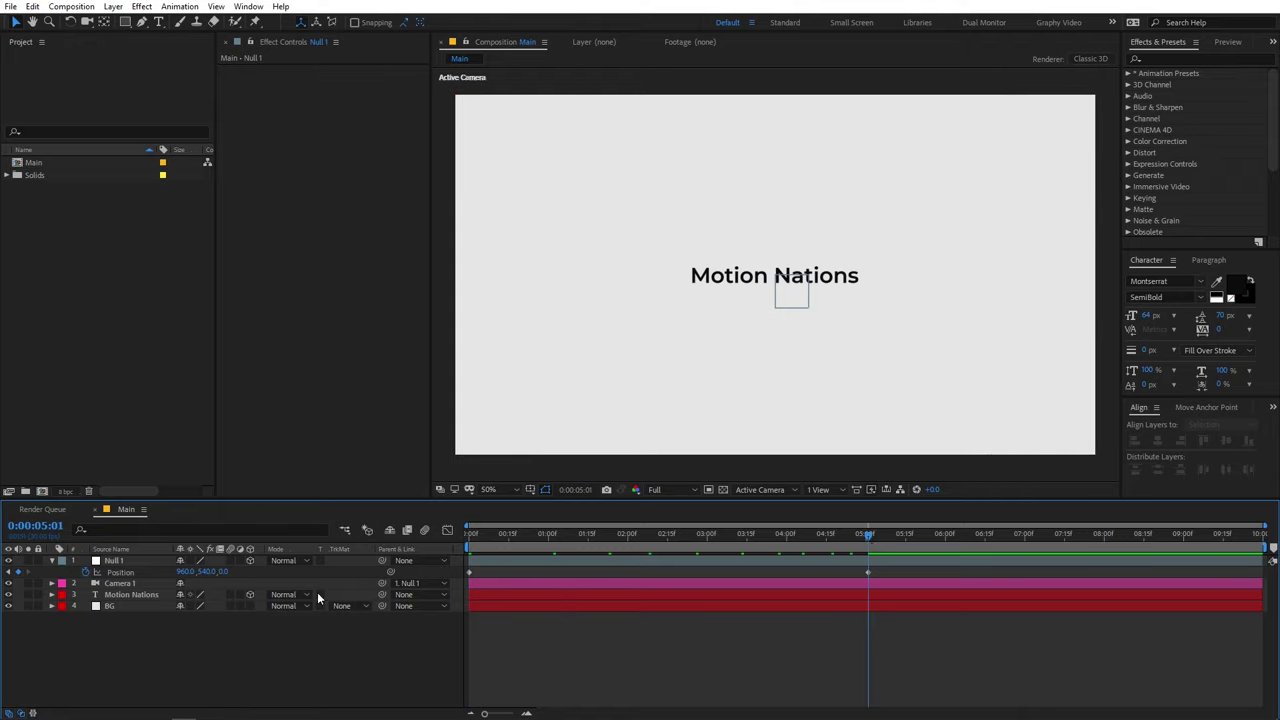
left_click(114, 583)
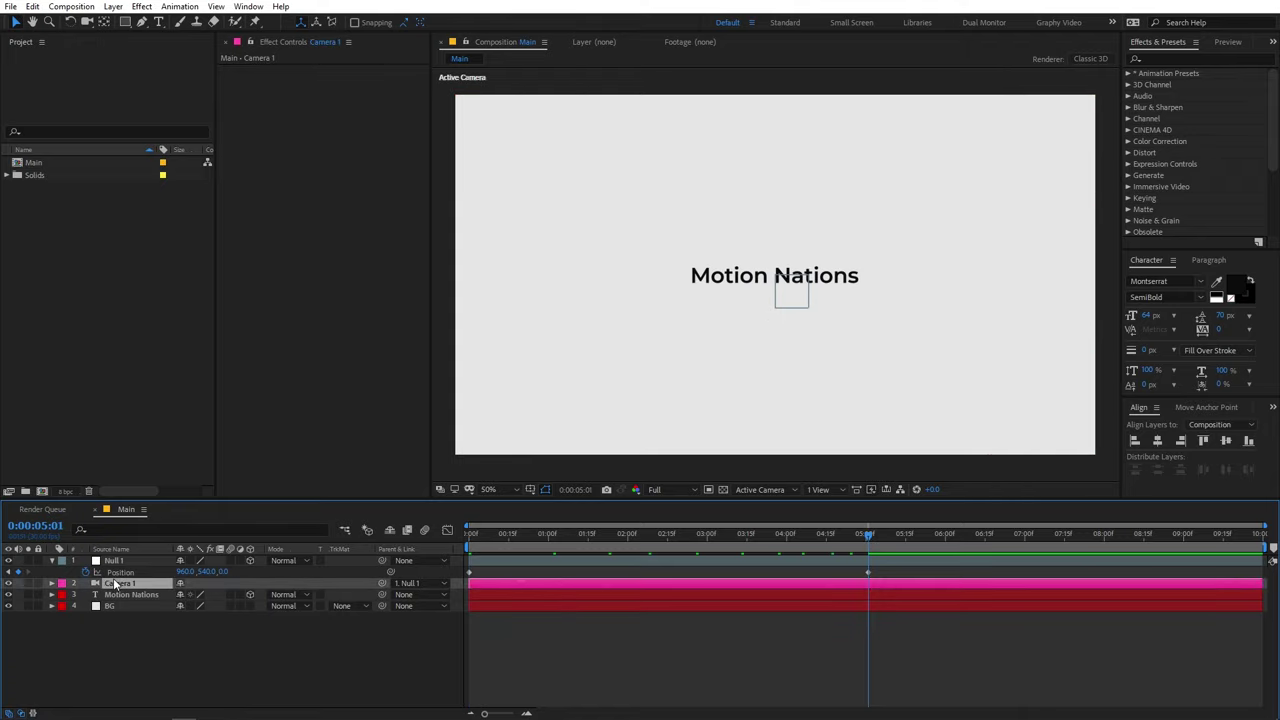
Step: Turn Camera 1's Depth of Field on, raise Aperture to 784.7 pixels, and preview
left_click(52, 583)
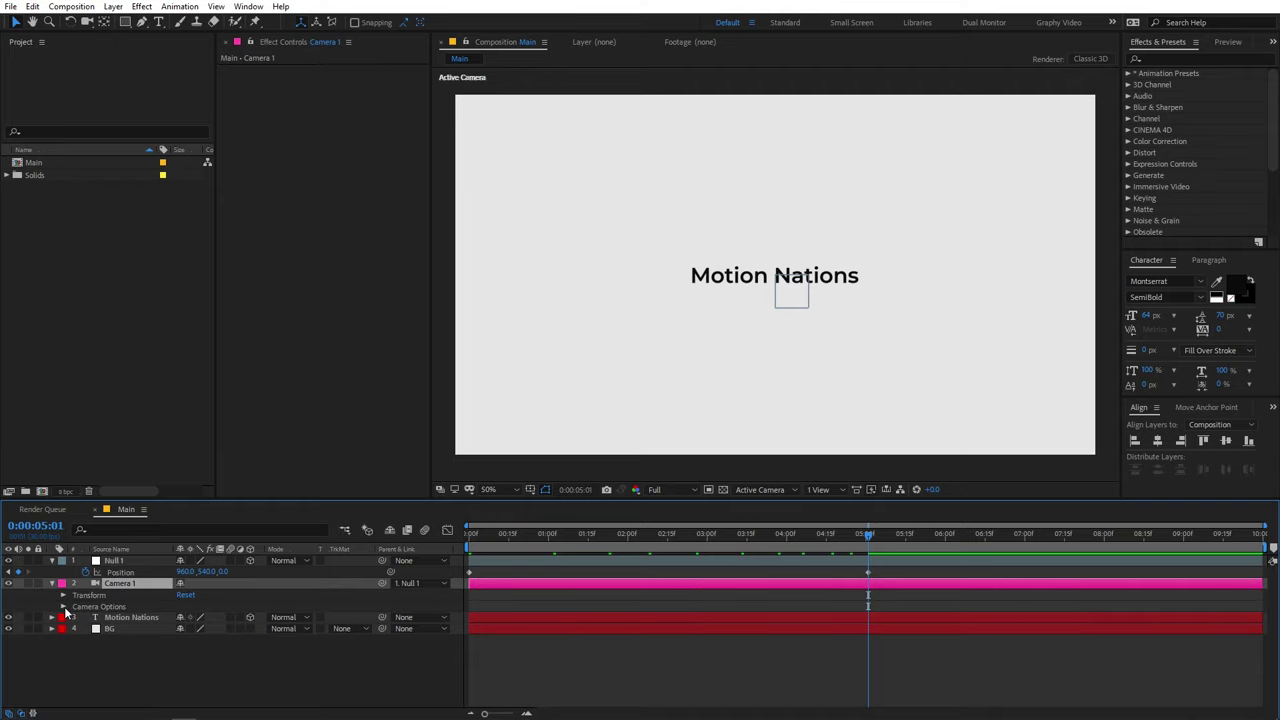
left_click(62, 606)
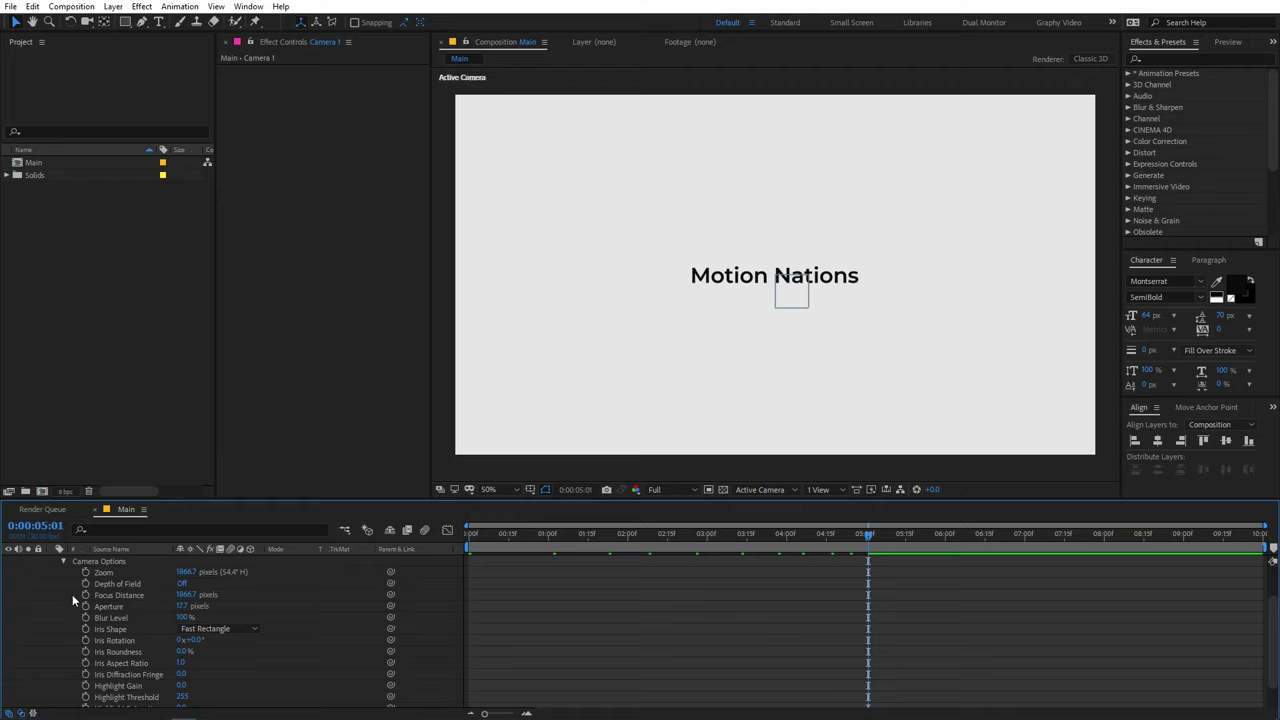
left_click(183, 584)
left_click_drag(670, 522, 866, 557)
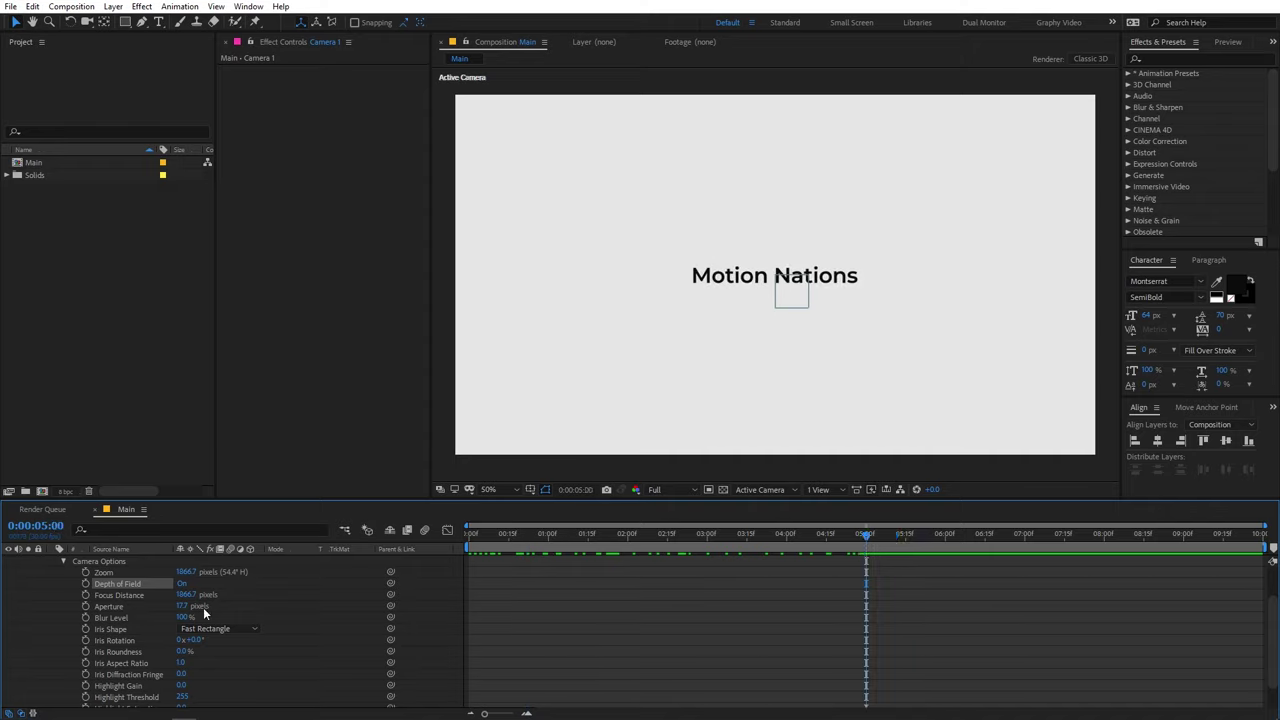
left_click_drag(184, 609, 366, 601)
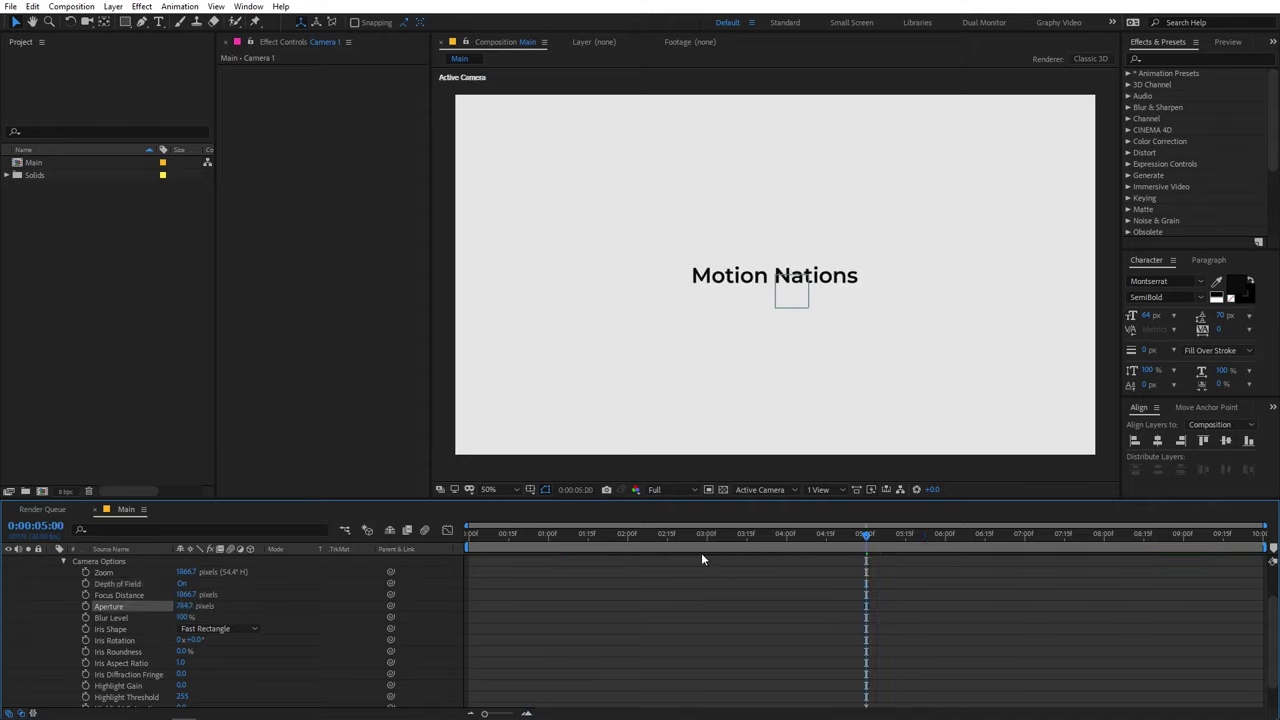
key("space")
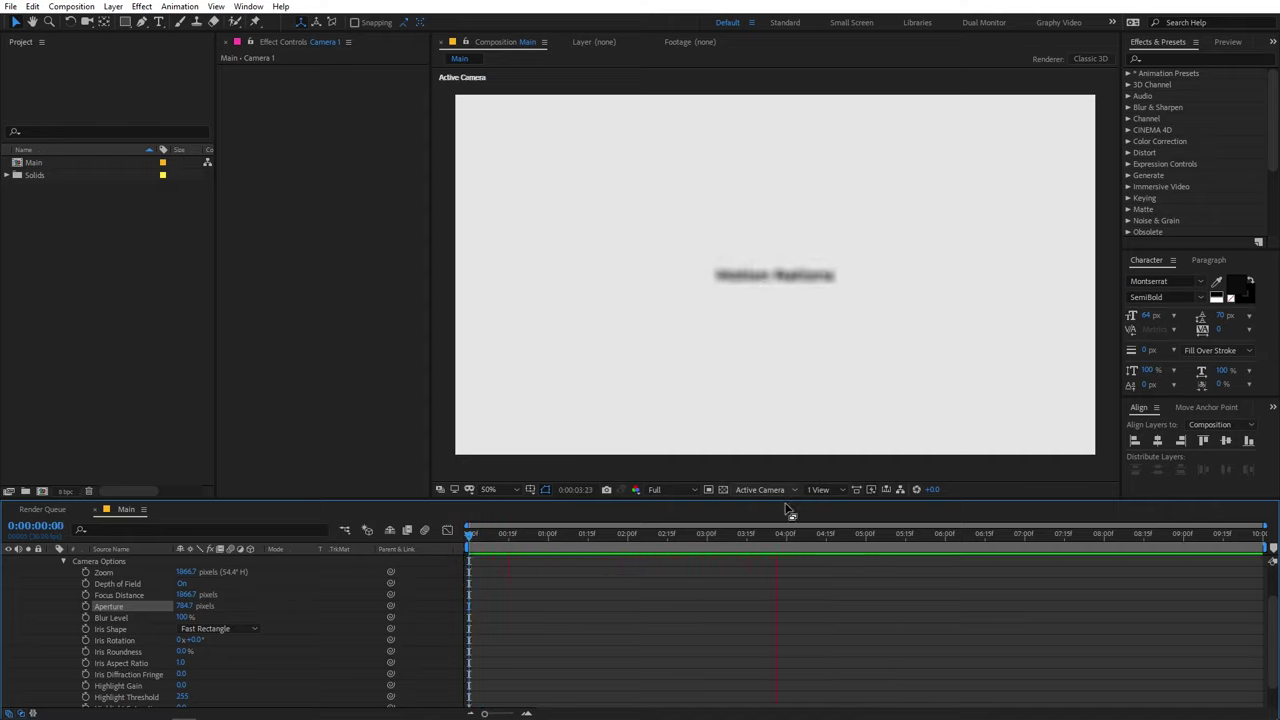
key("space")
Step: Ease Null 1's Position keyframes in the speed graph for a fast start and slow glide
scroll(768, 594, "up", 3)
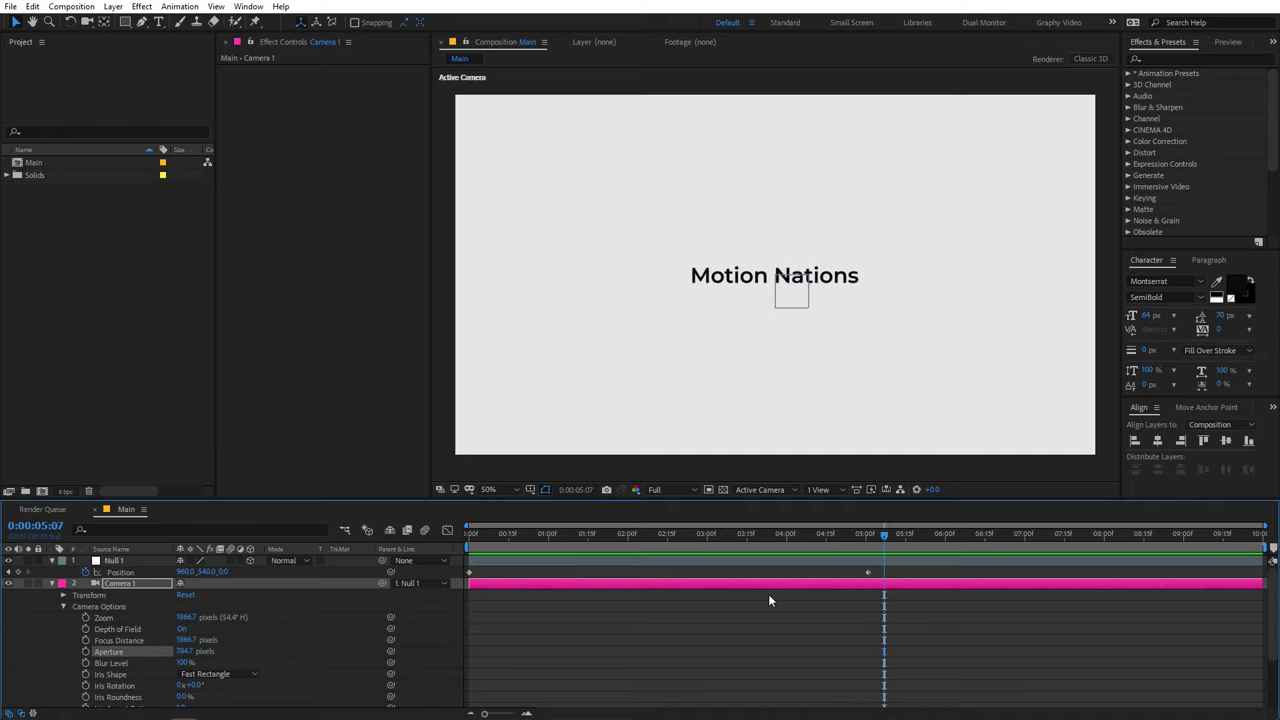
left_click_drag(899, 572, 458, 585)
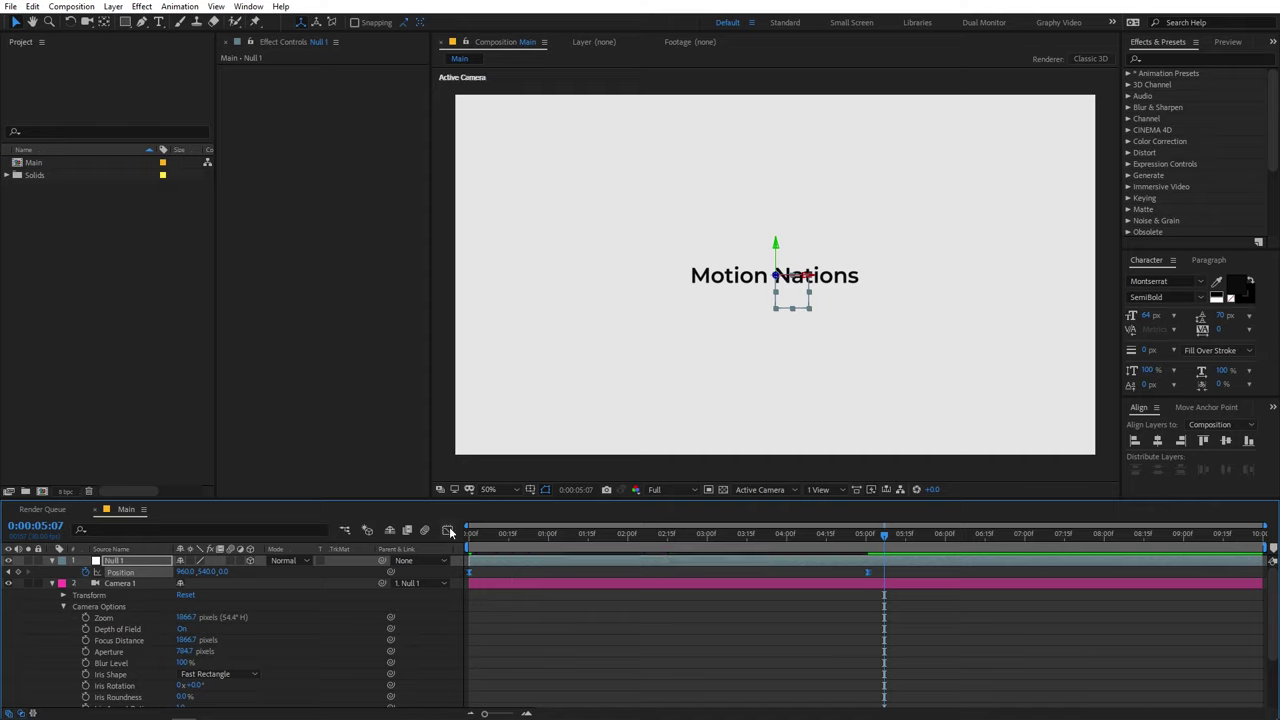
left_click(447, 530)
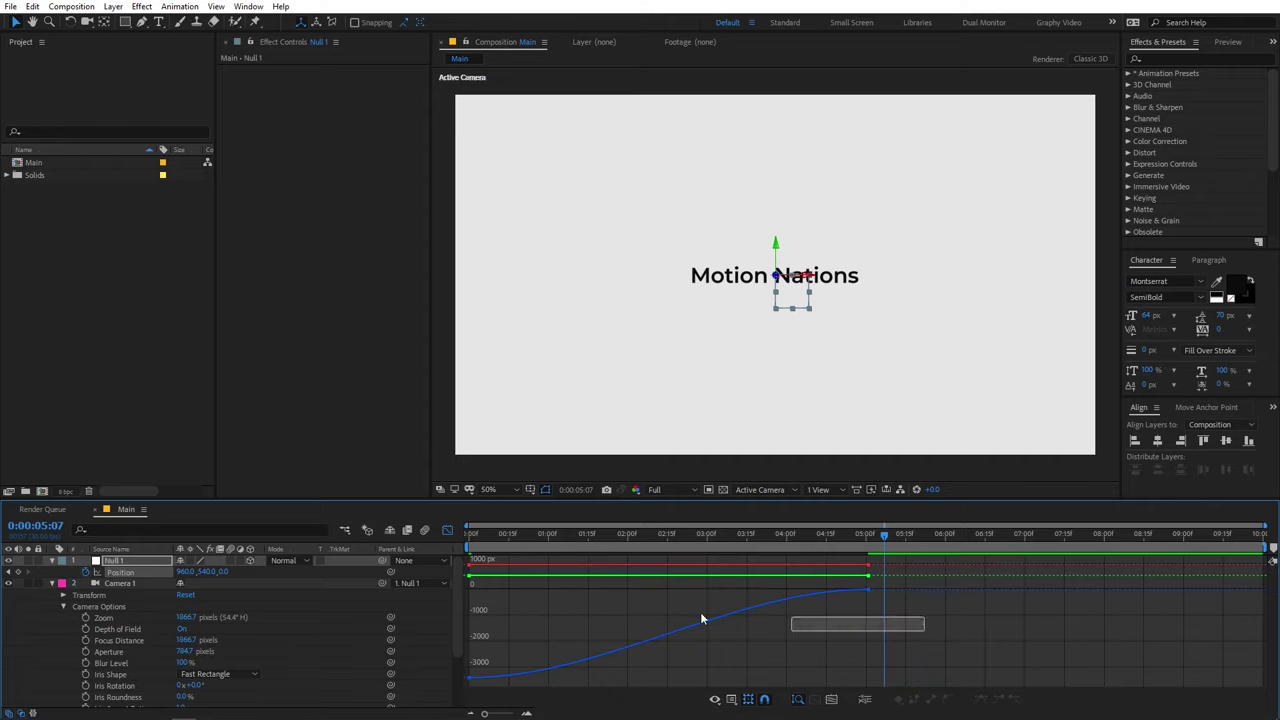
double_click(572, 578)
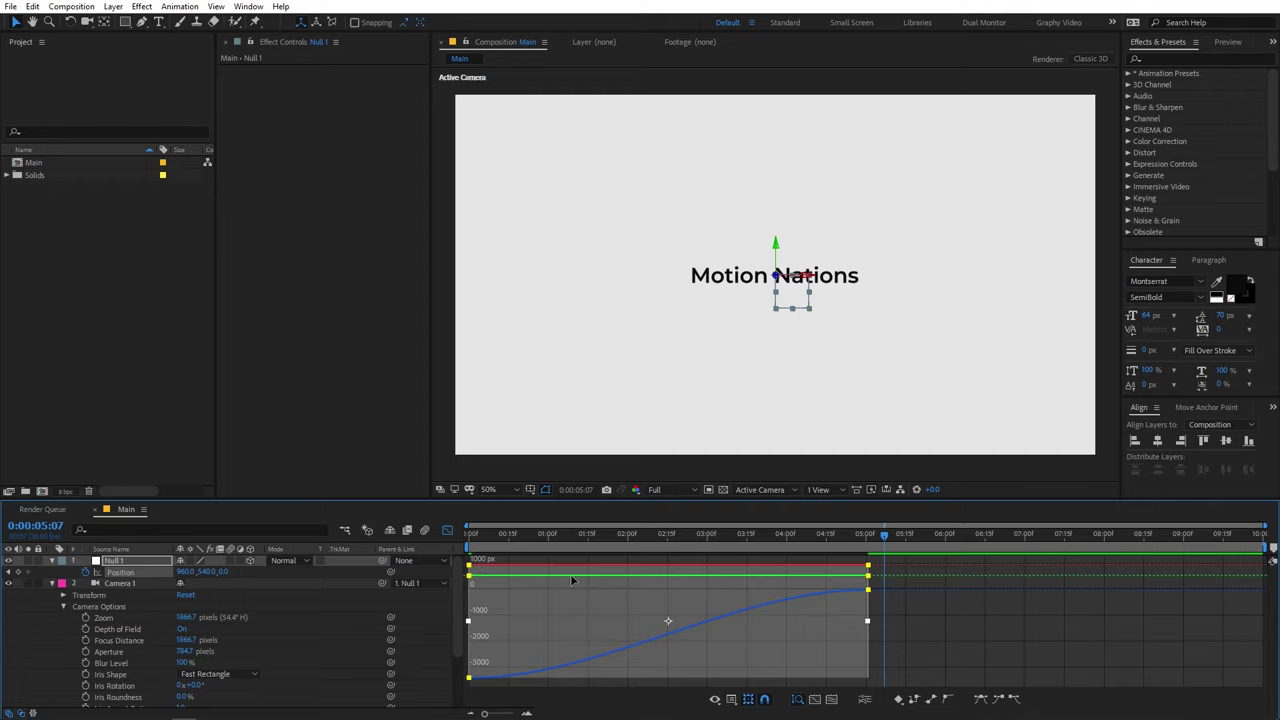
left_click(731, 700)
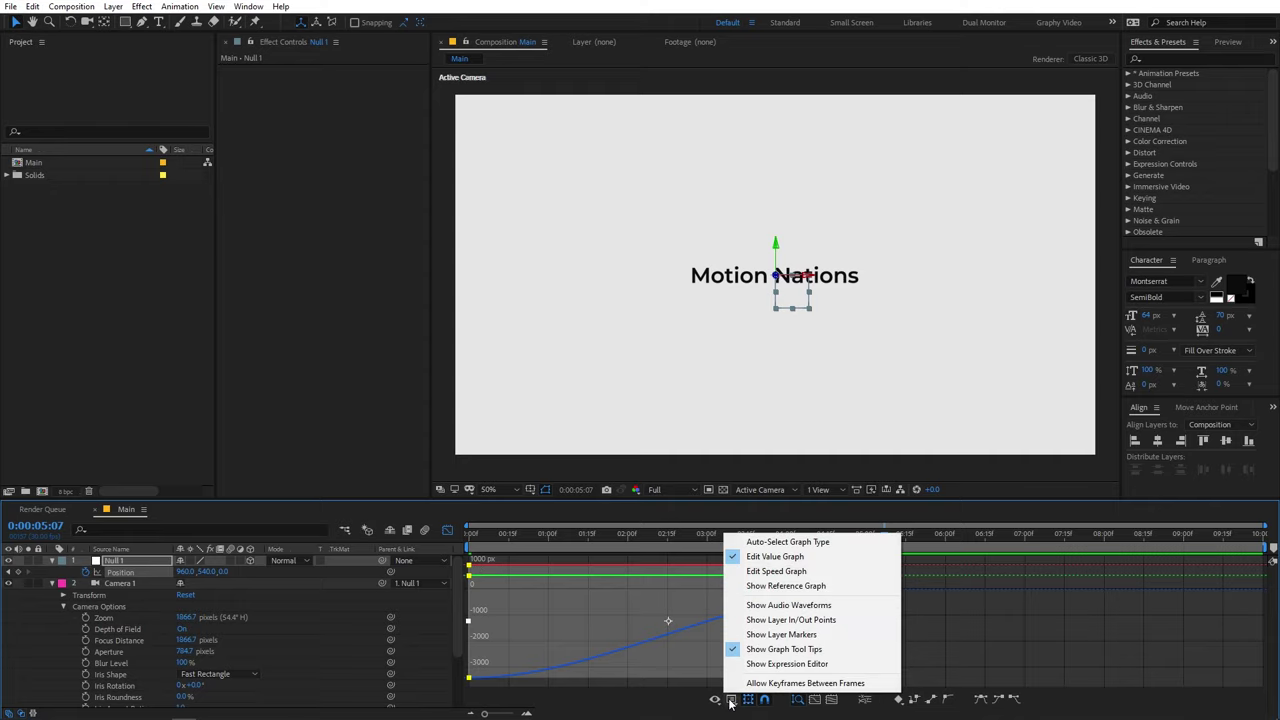
left_click(758, 572)
left_click_drag(948, 622, 708, 679)
Step: Preview the eased push, close the Graph Editor, and collapse the Camera 1 and Null 1 properties
key("Home")
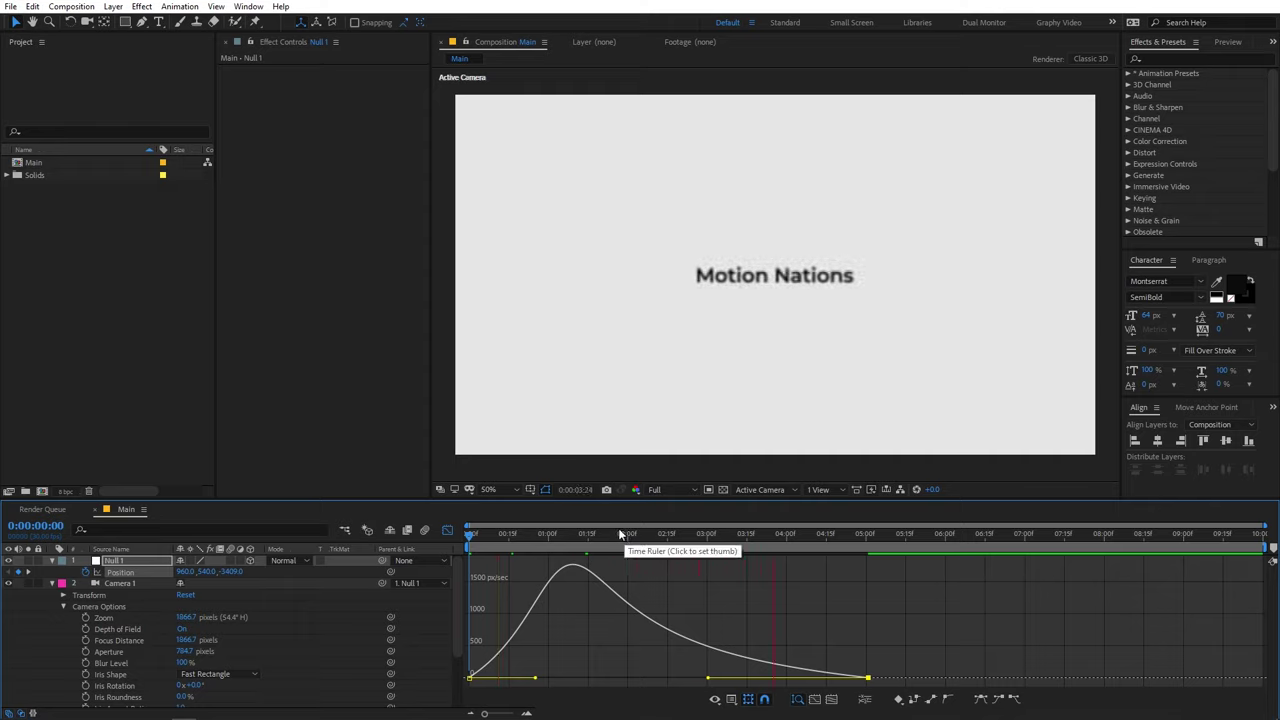
key("space")
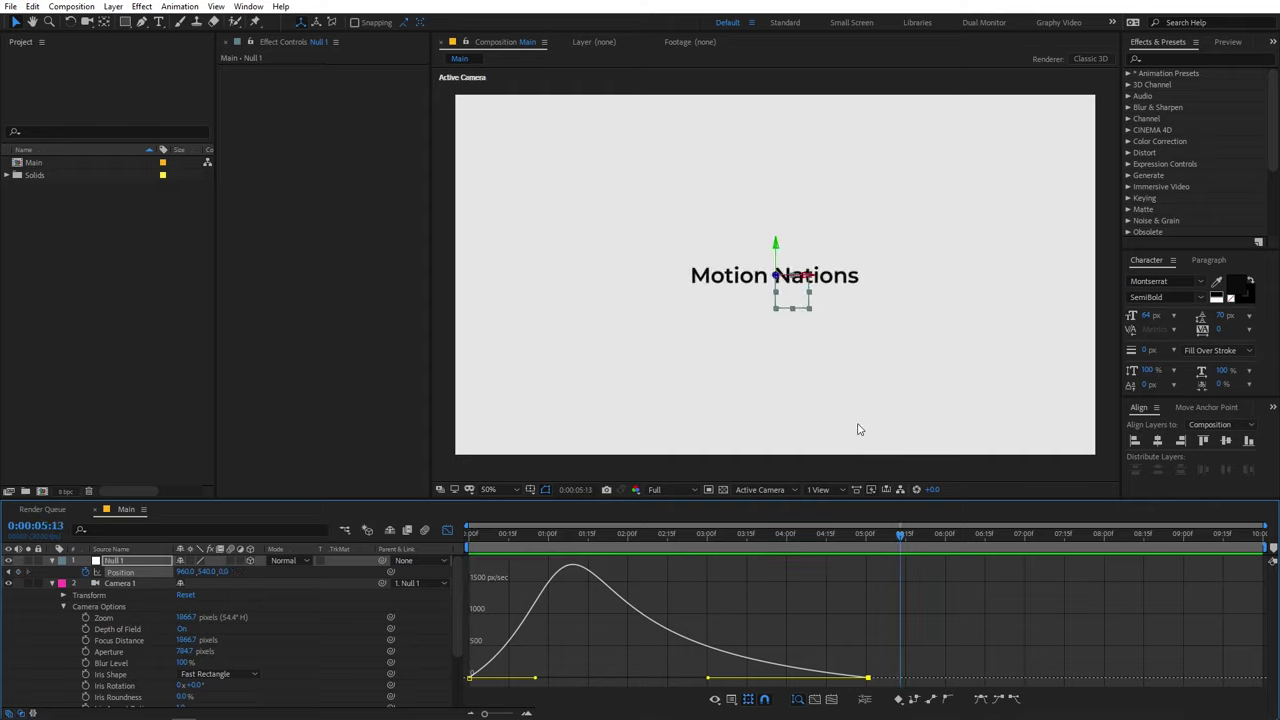
left_click(447, 530)
left_click(674, 618)
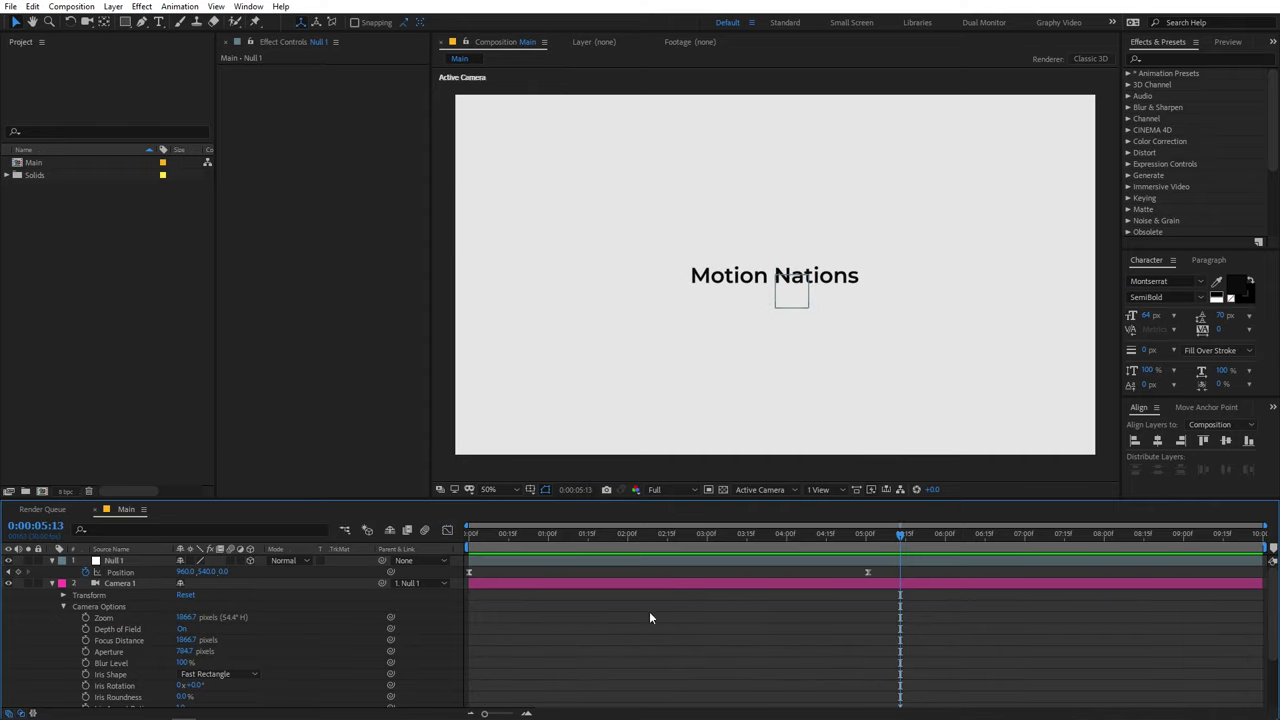
left_click(52, 584)
left_click(54, 562)
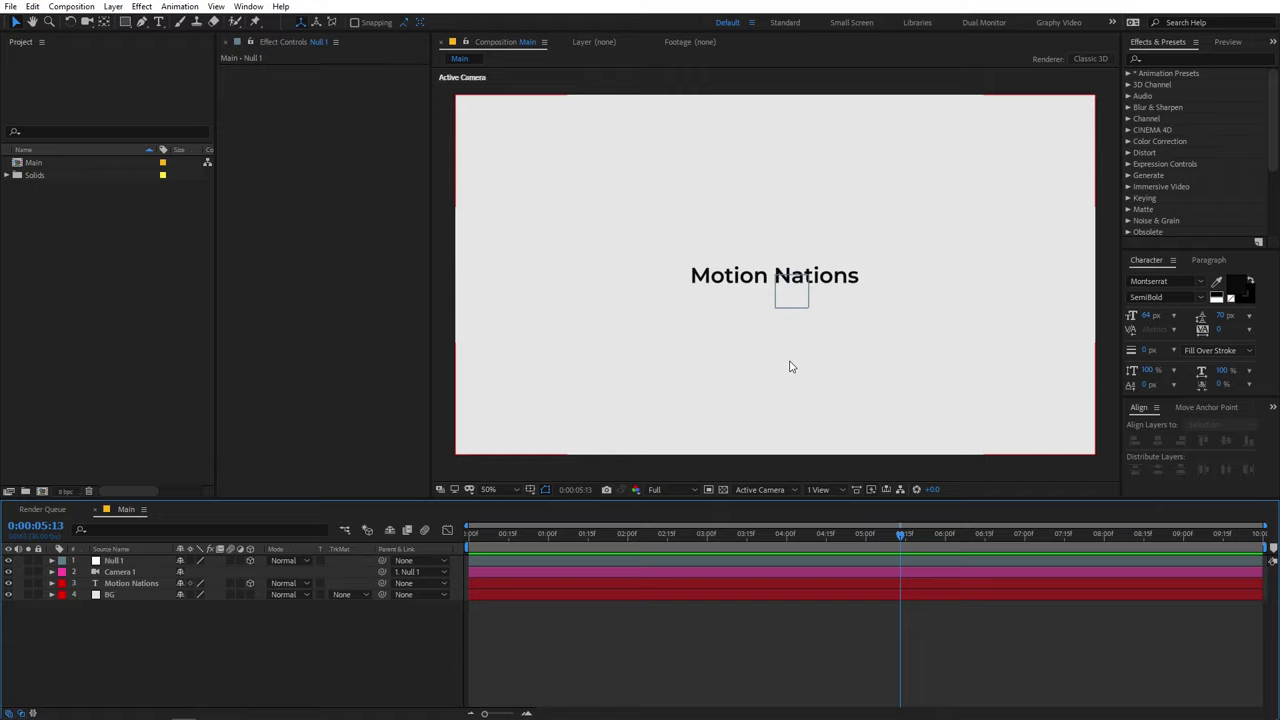
Step: Switch the viewer to a 2 Views layout and zoom the camera view to 25%
left_click(818, 490)
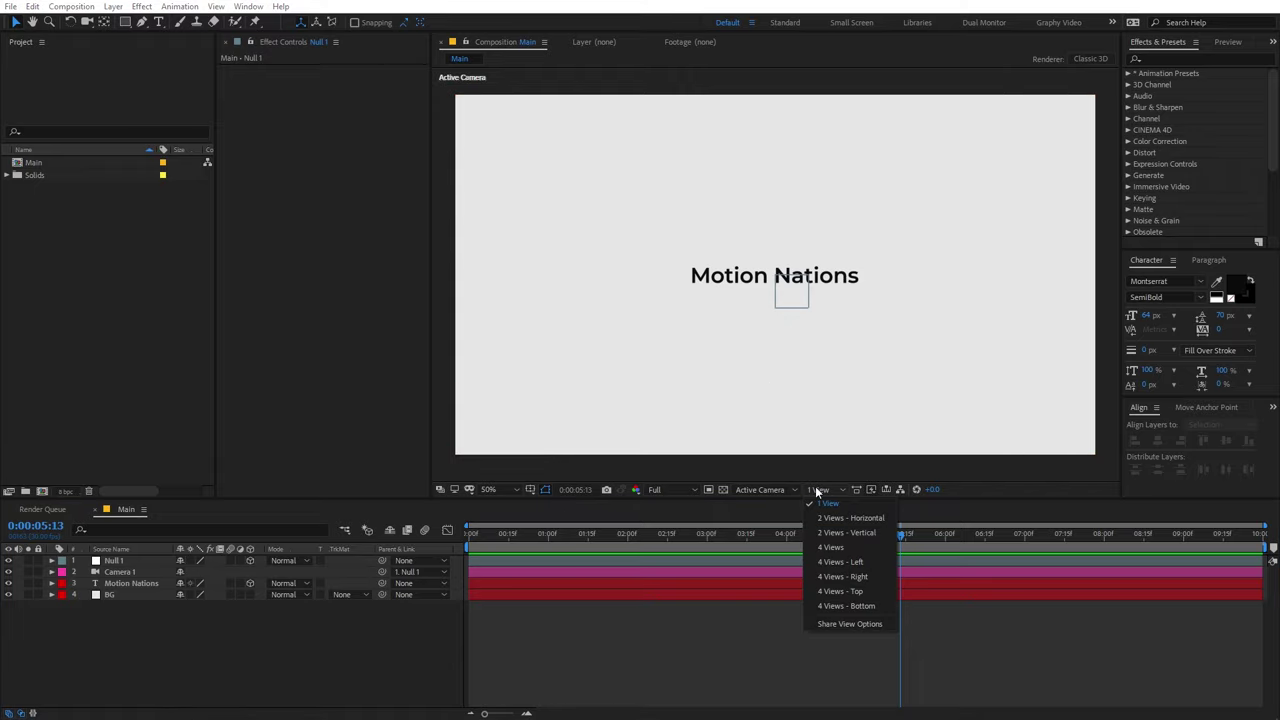
left_click(822, 519)
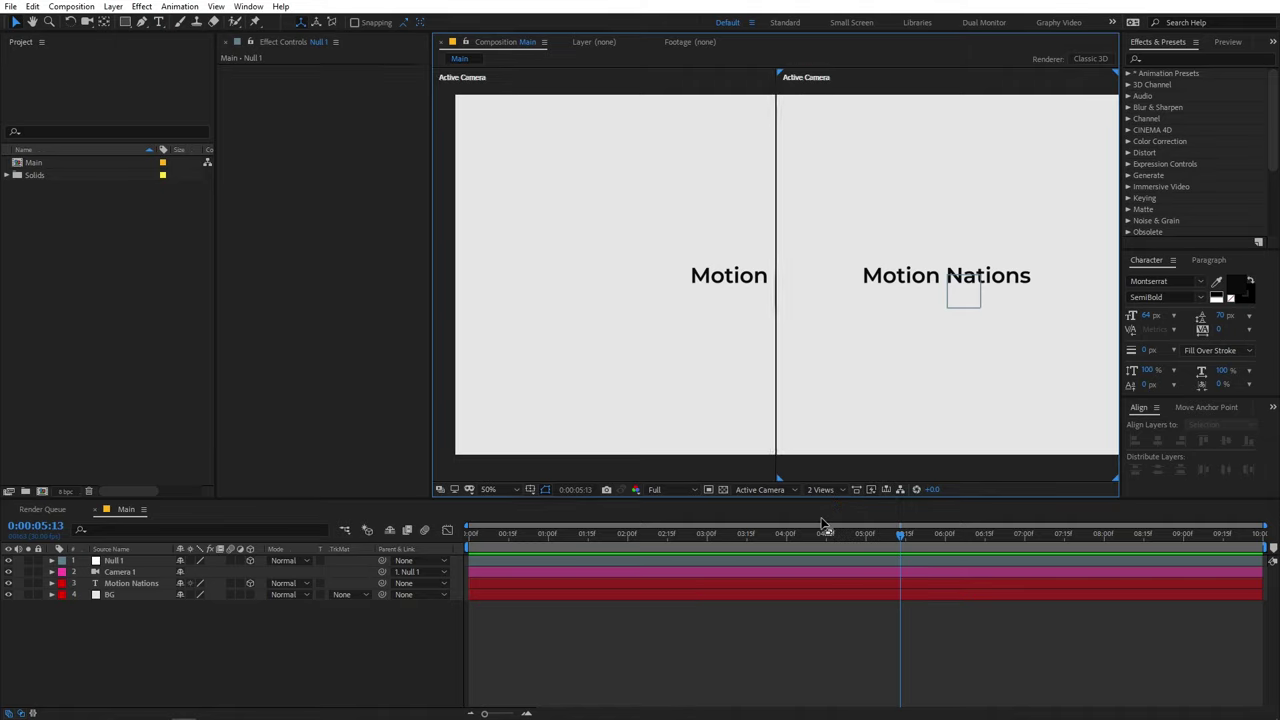
key("/")
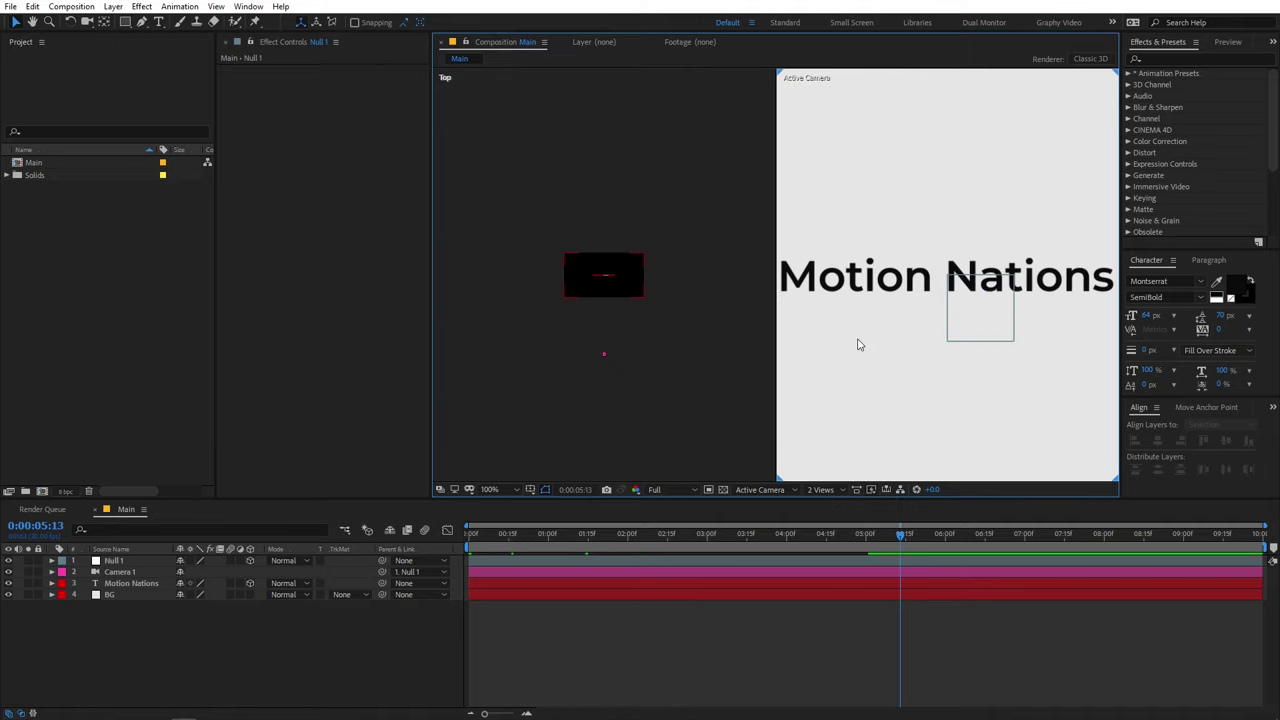
key("comma")
key("comma")
key("comma")
key("comma")
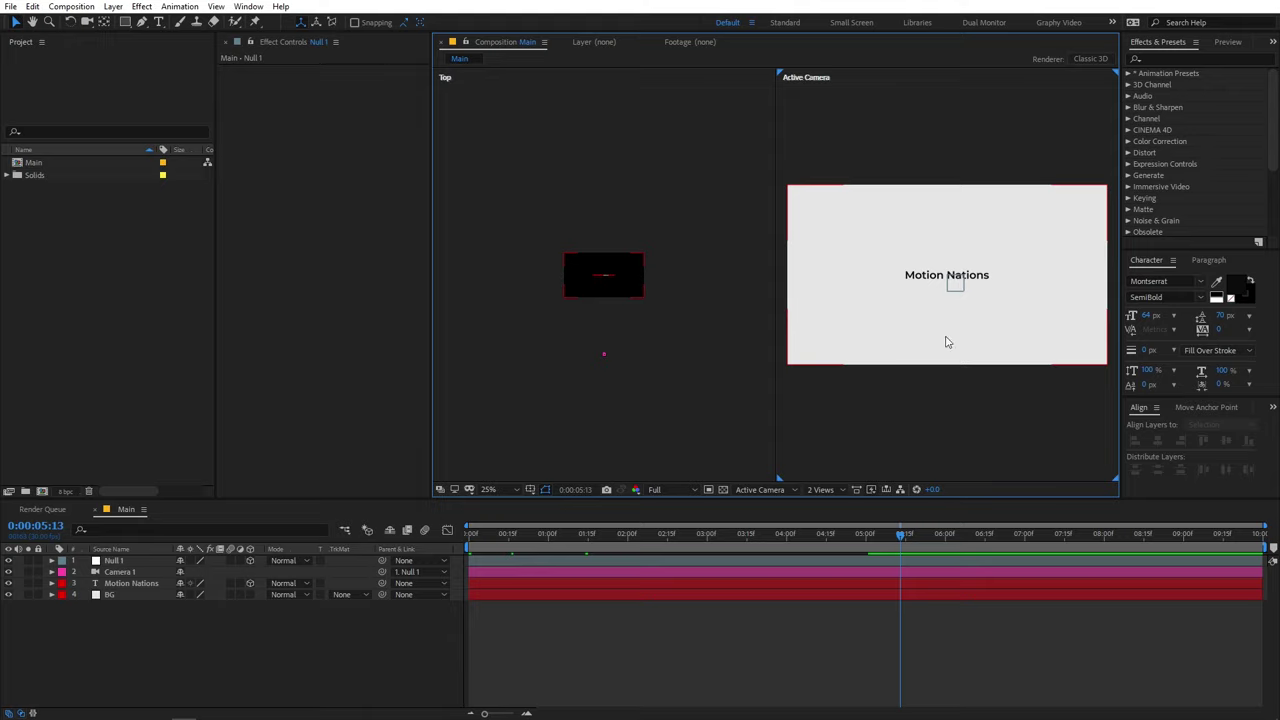
scroll(633, 346, "up", 3)
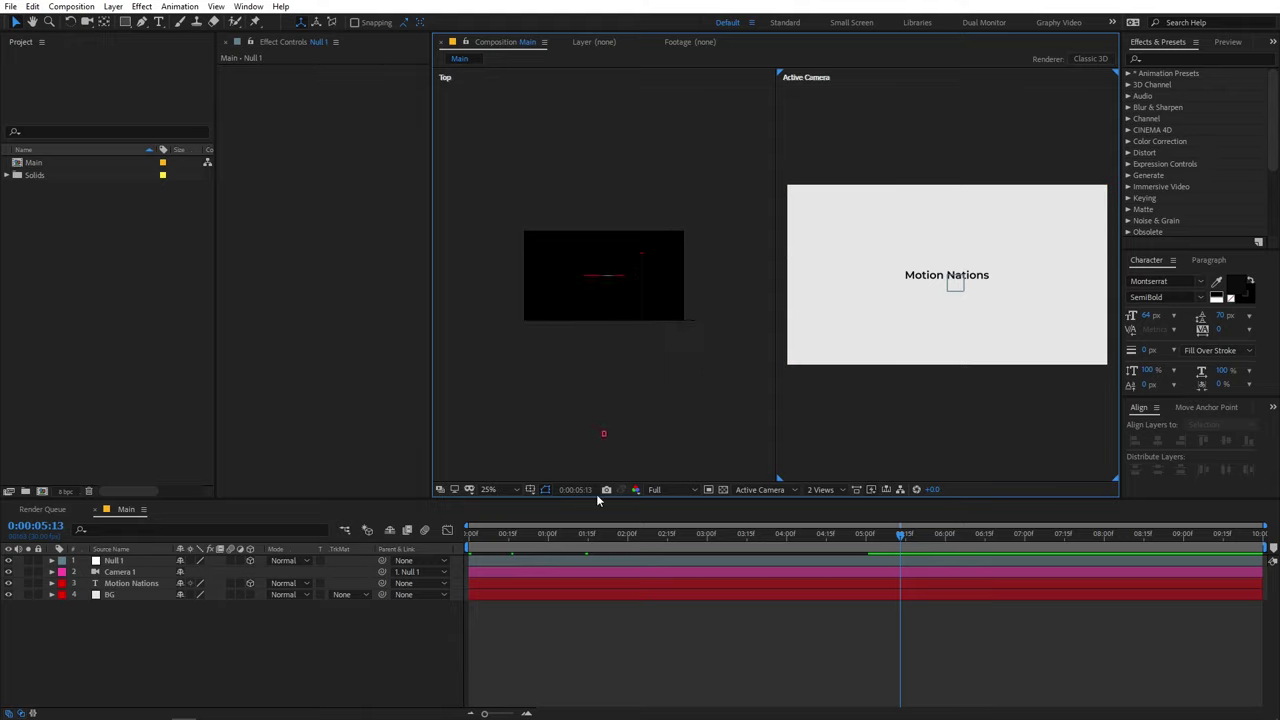
Step: Select Camera 1, return to frame 0, frame the camera and text in Top view, and preview
left_click(604, 433)
left_click_drag(867, 546, 469, 546)
scroll(642, 374, "down", 4)
scroll(660, 340, "up", 2)
left_click_drag(695, 406, 673, 332)
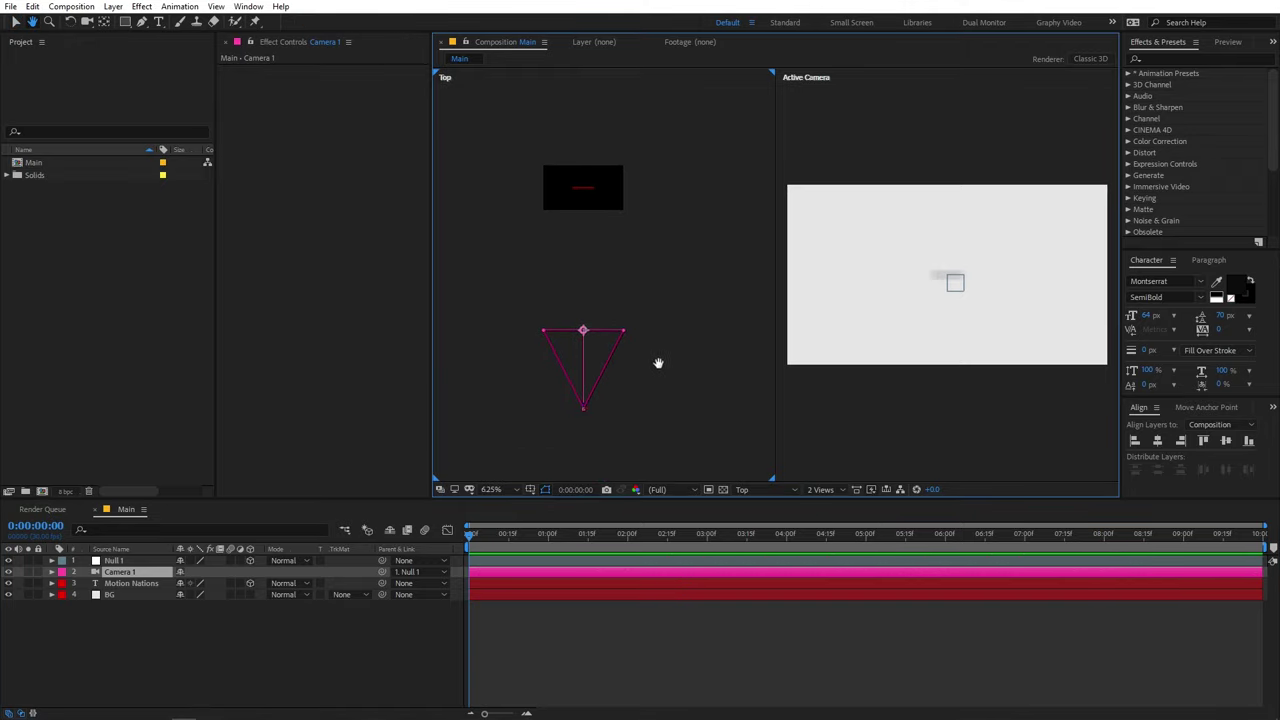
key("space")
key("space")
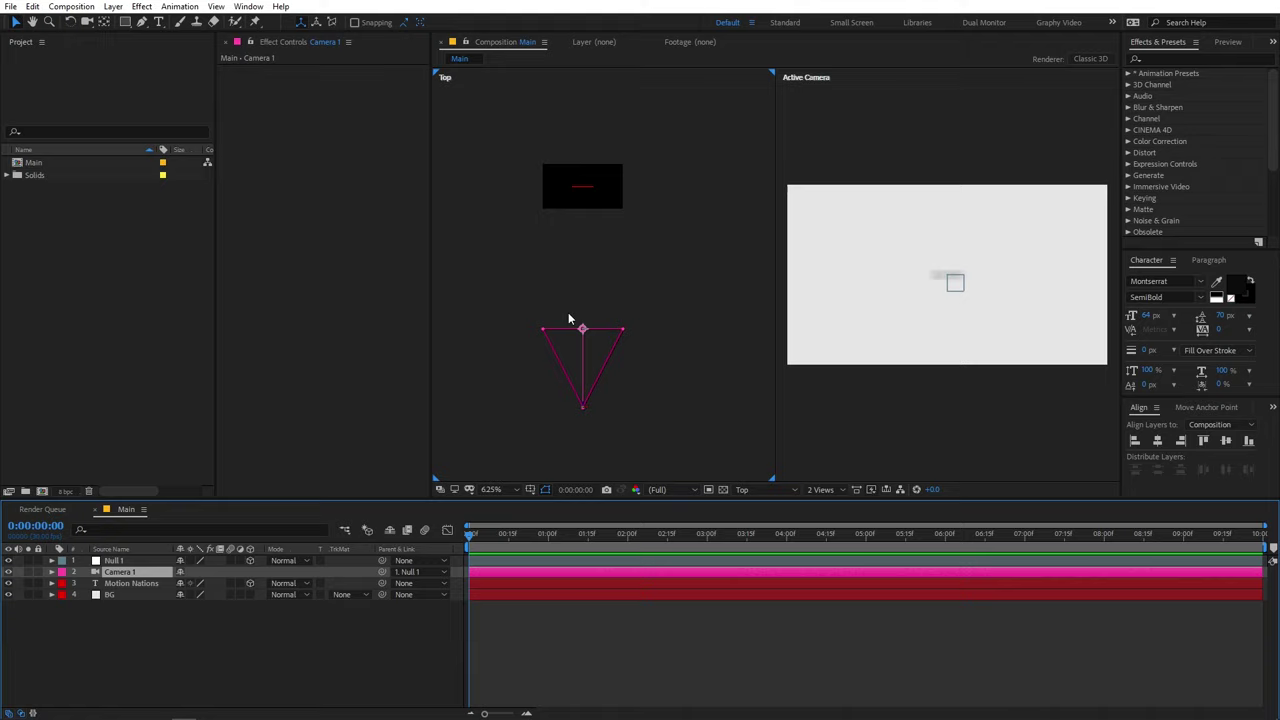
Step: Duplicate Motion Nations, move the copy closer to the camera, and retype it 'After Effects'
left_click(141, 587)
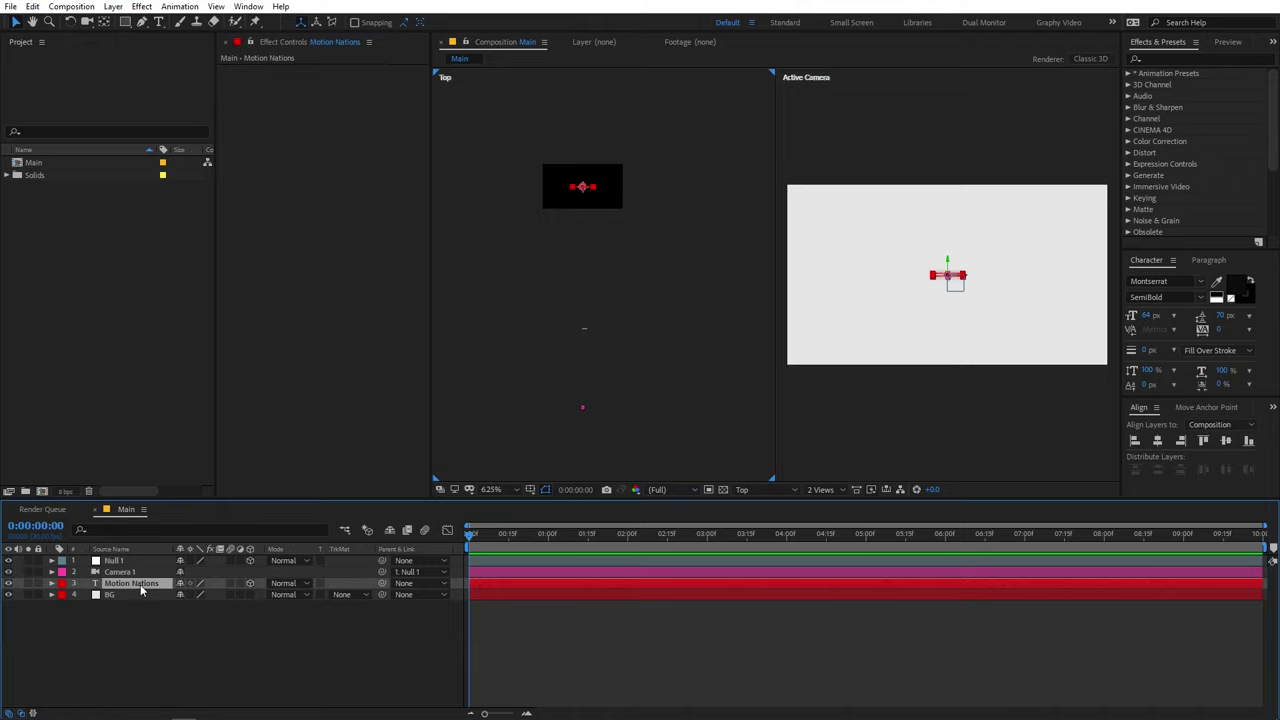
key("ctrl+d")
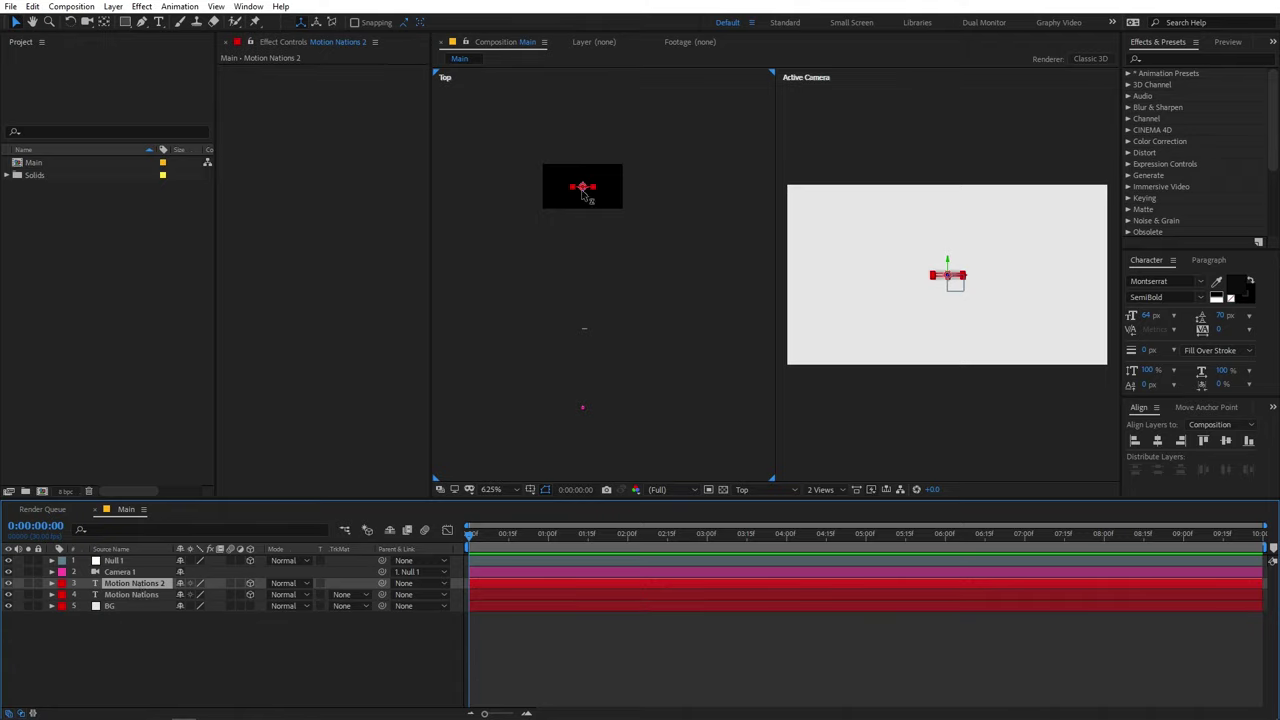
left_click_drag(585, 195, 578, 346)
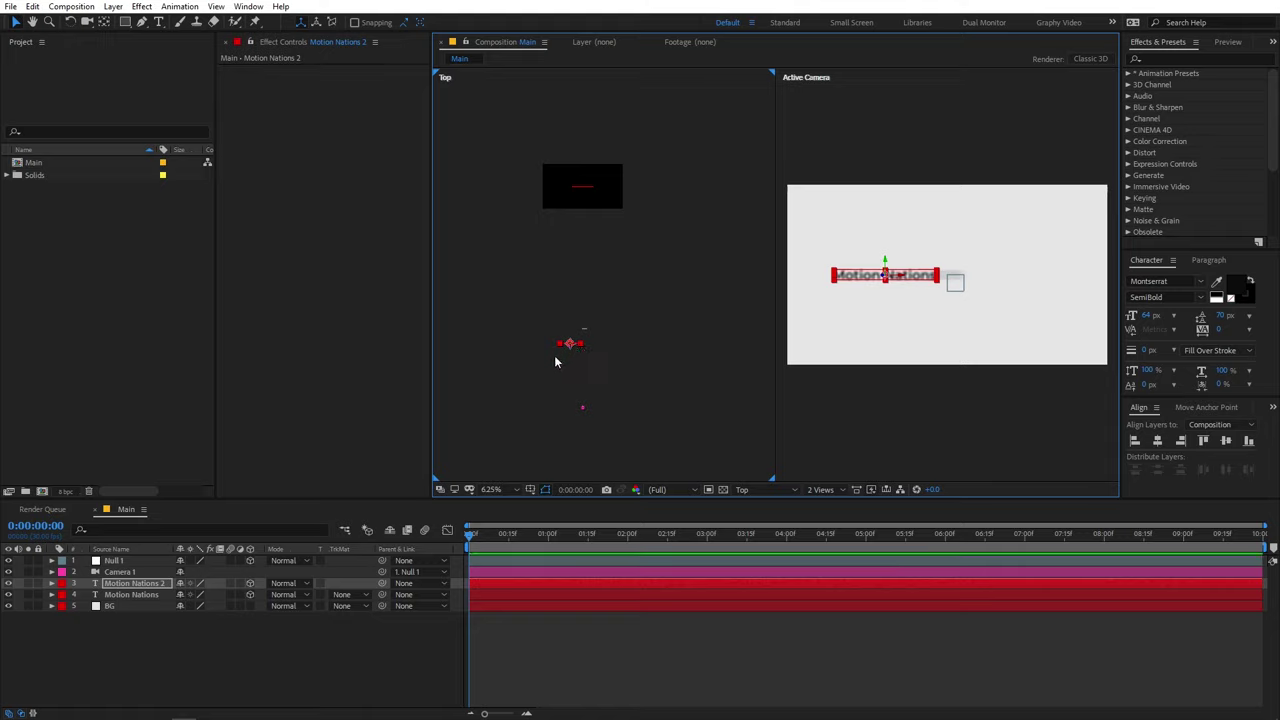
double_click(146, 587)
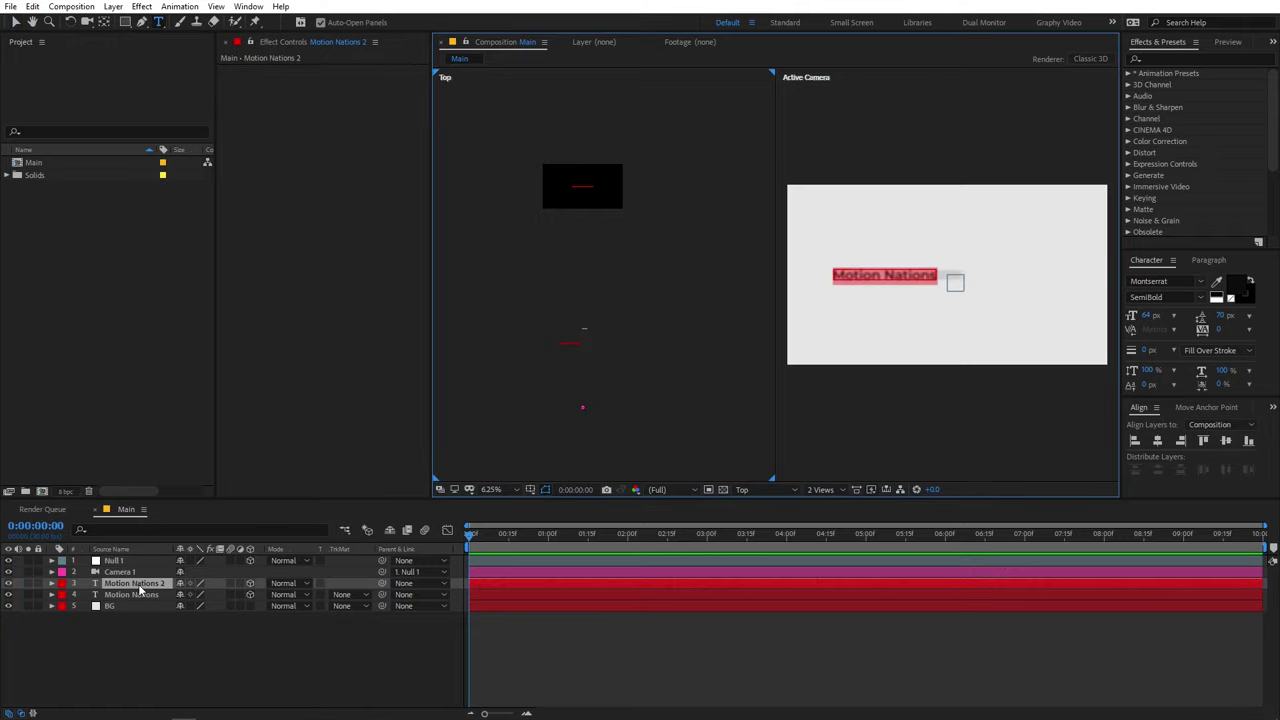
type("After Effectr")
key("BackSpace")
type("s")
left_click(140, 588)
Step: Duplicate After Effects, shift the copy right, and retype it 'Tutorials'
key("ctrl+d")
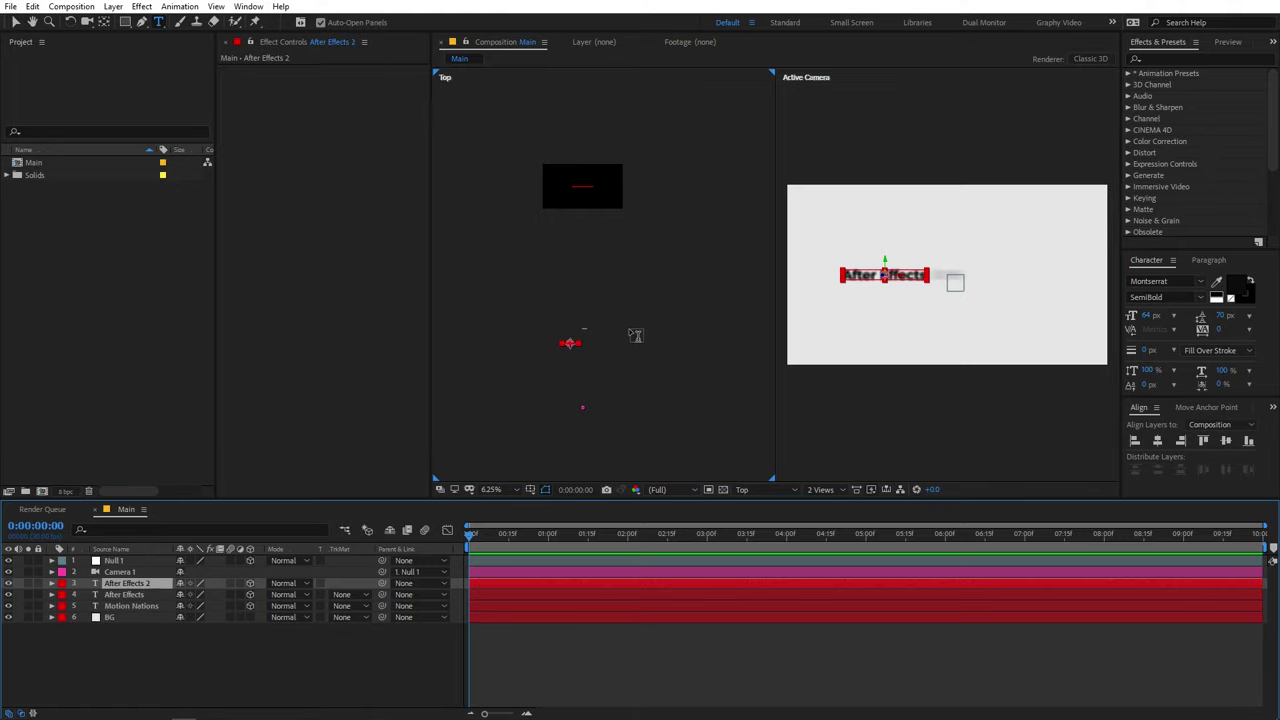
key("v")
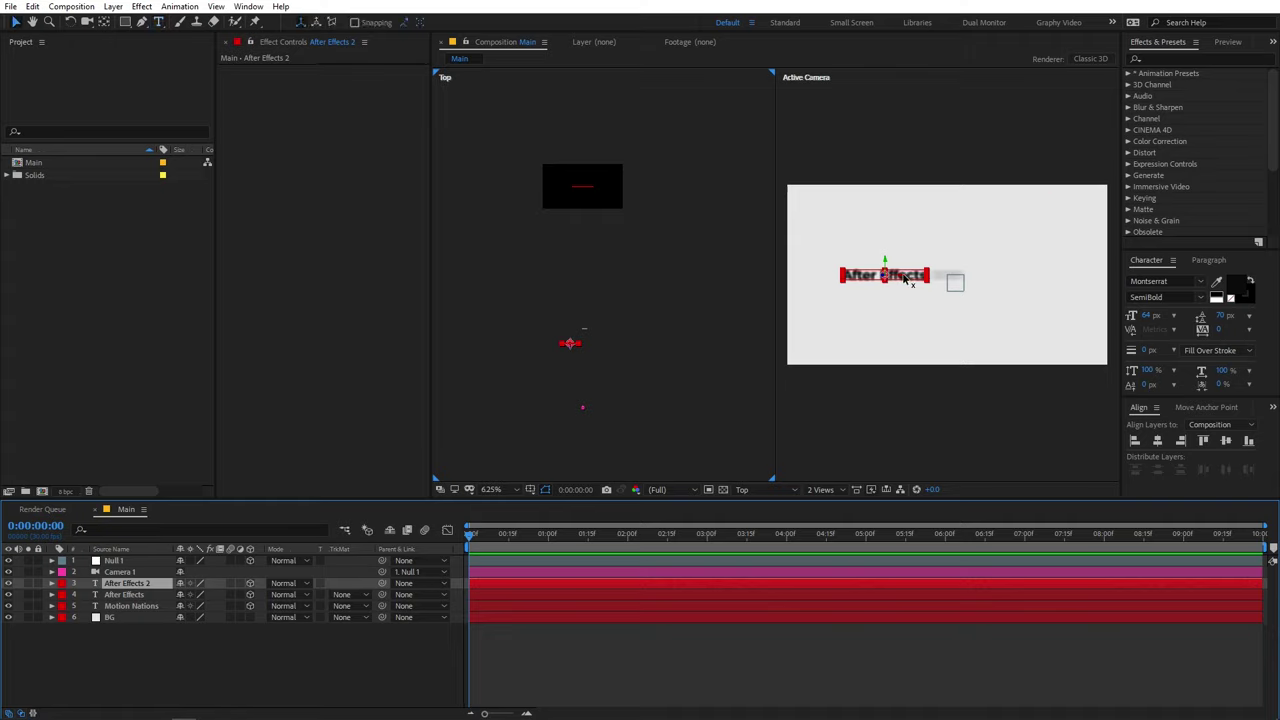
mouse_move(903, 282)
left_mouse_down()
mouse_move(1031, 289)
mouse_move(1017, 292)
mouse_move(1022, 276)
mouse_move(886, 294)
left_mouse_up()
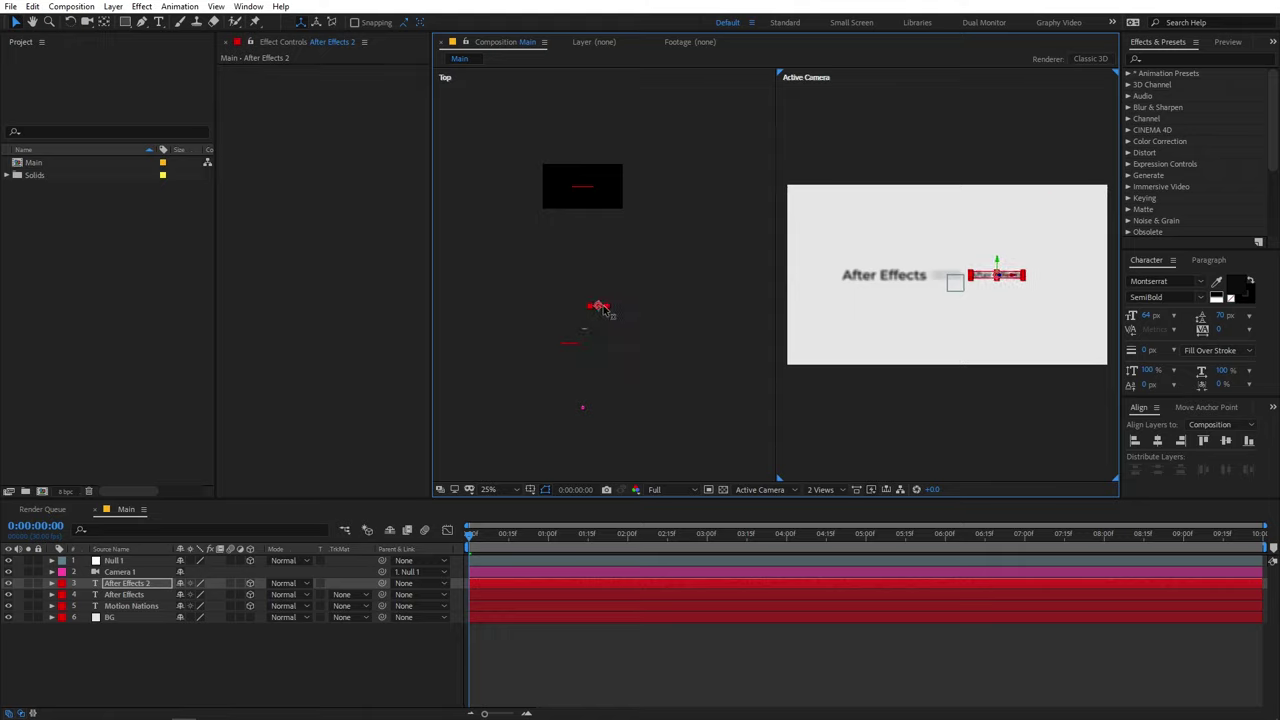
double_click(120, 588)
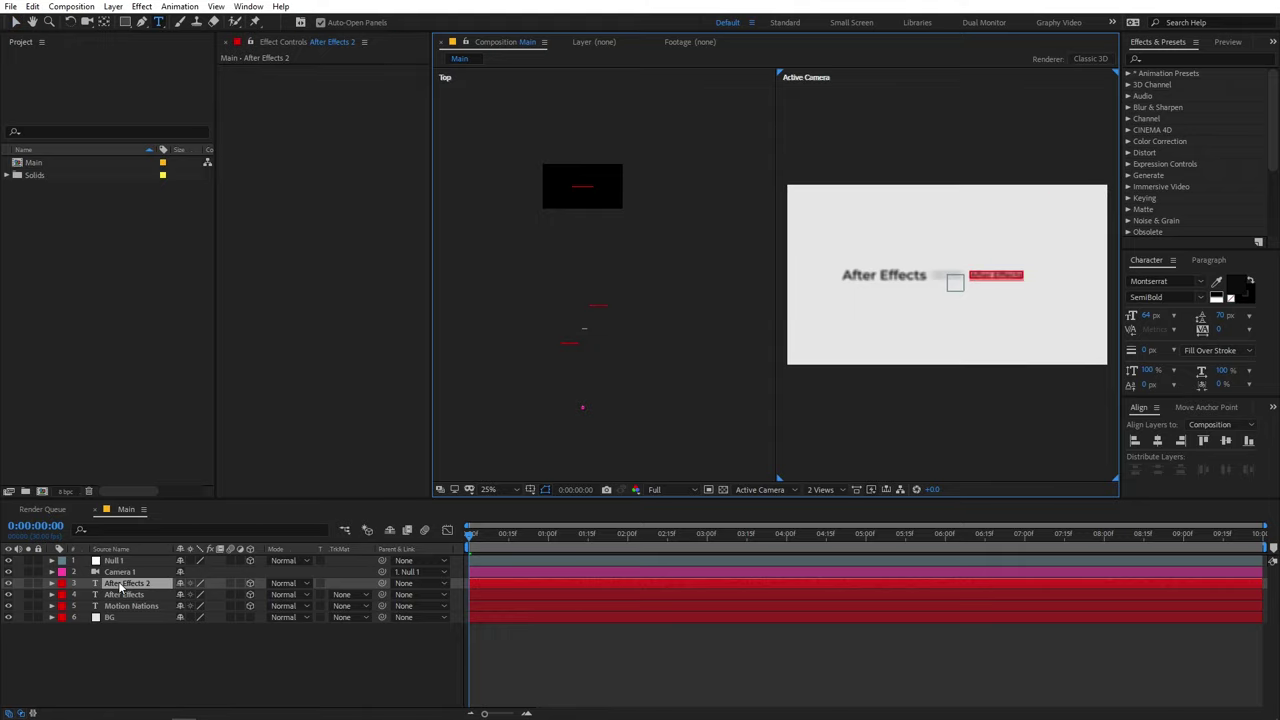
type("Tu")
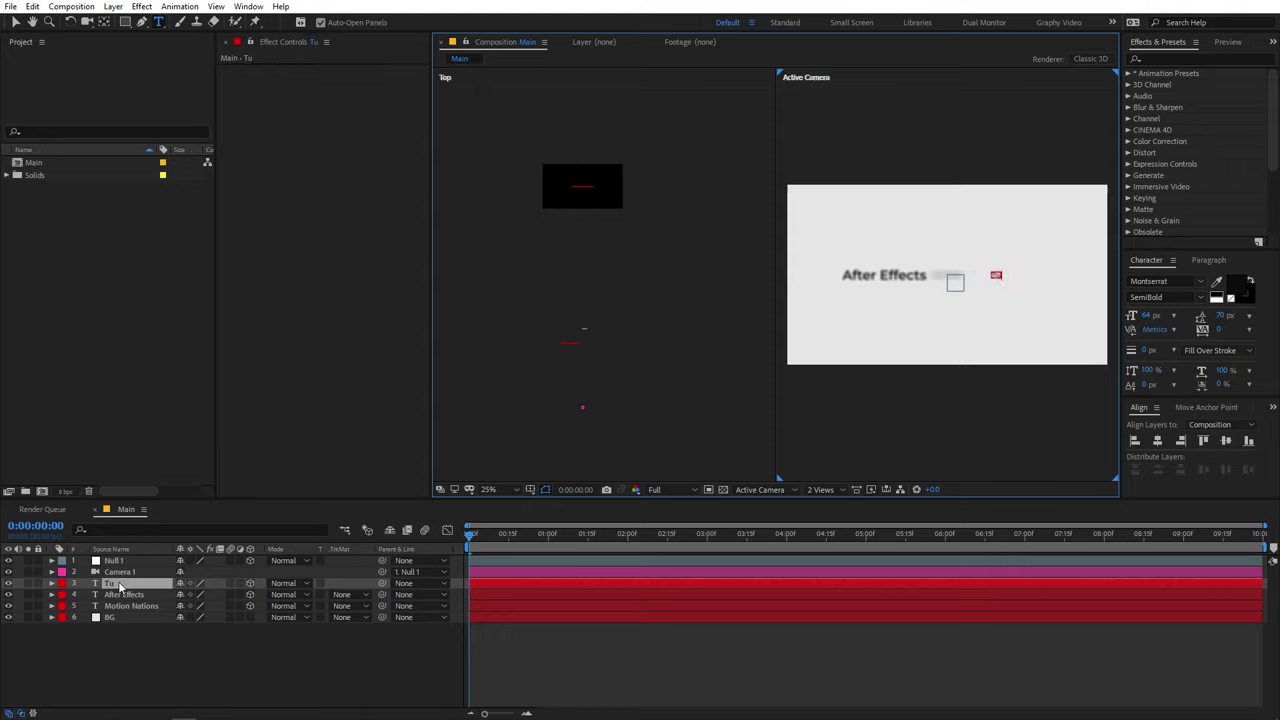
type("torials")
left_click(120, 585)
Step: Duplicate Tutorials, move the copy to a new depth and higher, and retype it 'Templates'
key("ctrl+d")
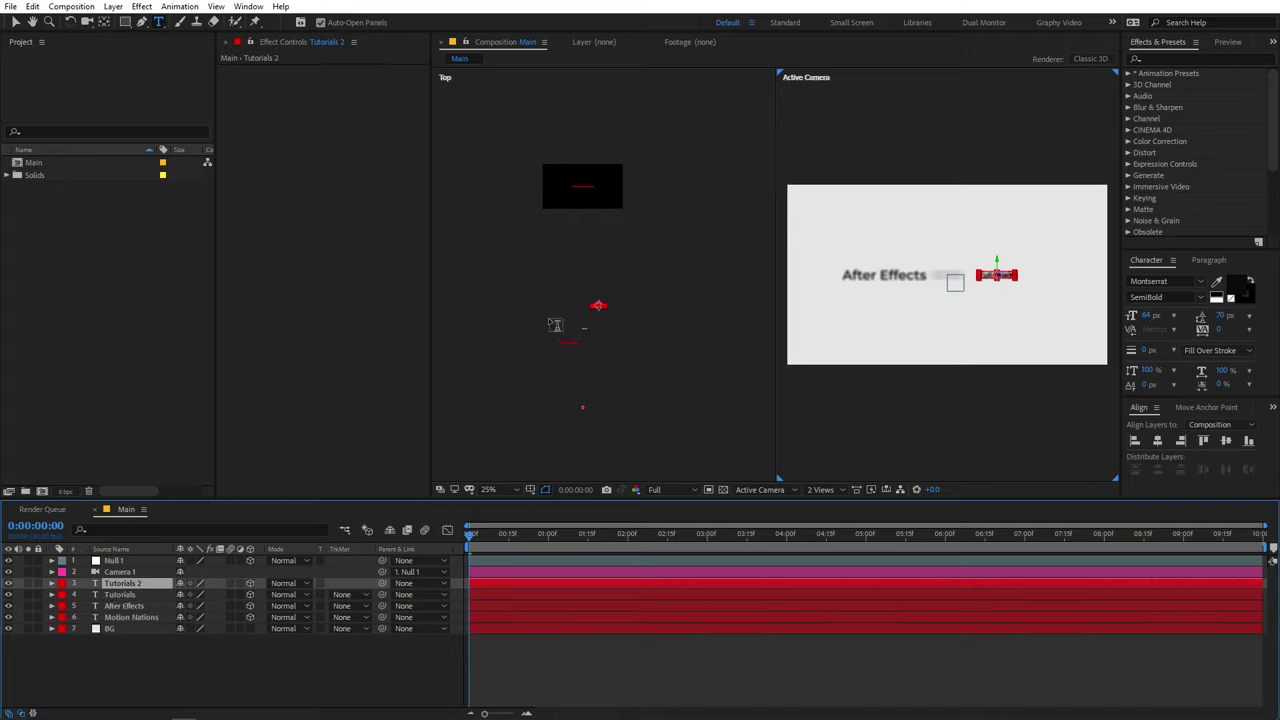
key("v")
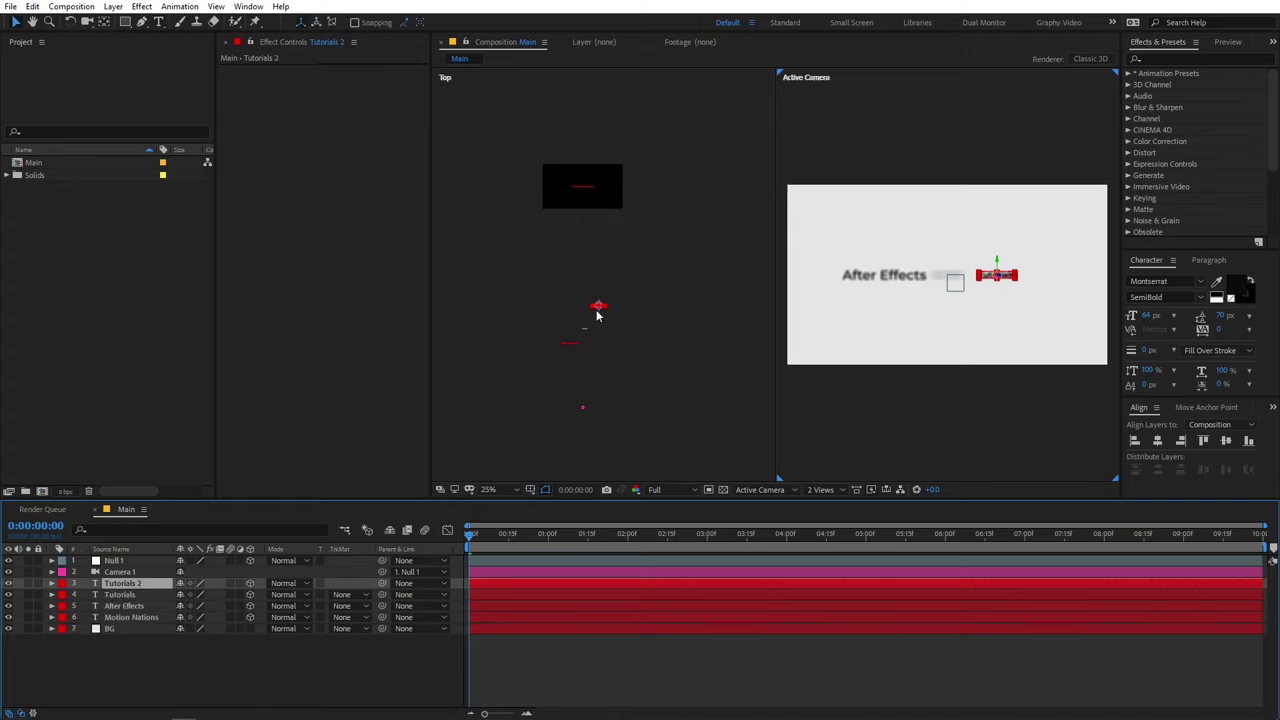
left_click_drag(598, 316, 566, 282)
left_click_drag(906, 263, 911, 193)
double_click(150, 585)
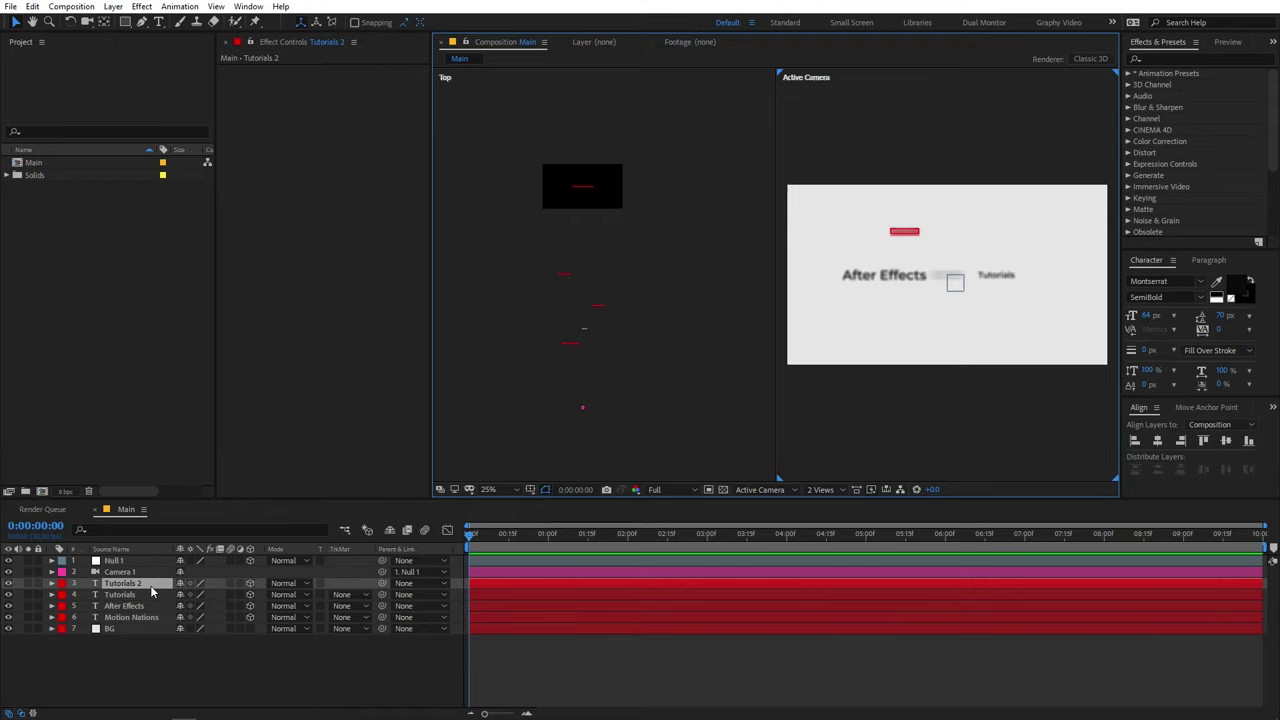
type("Templates")
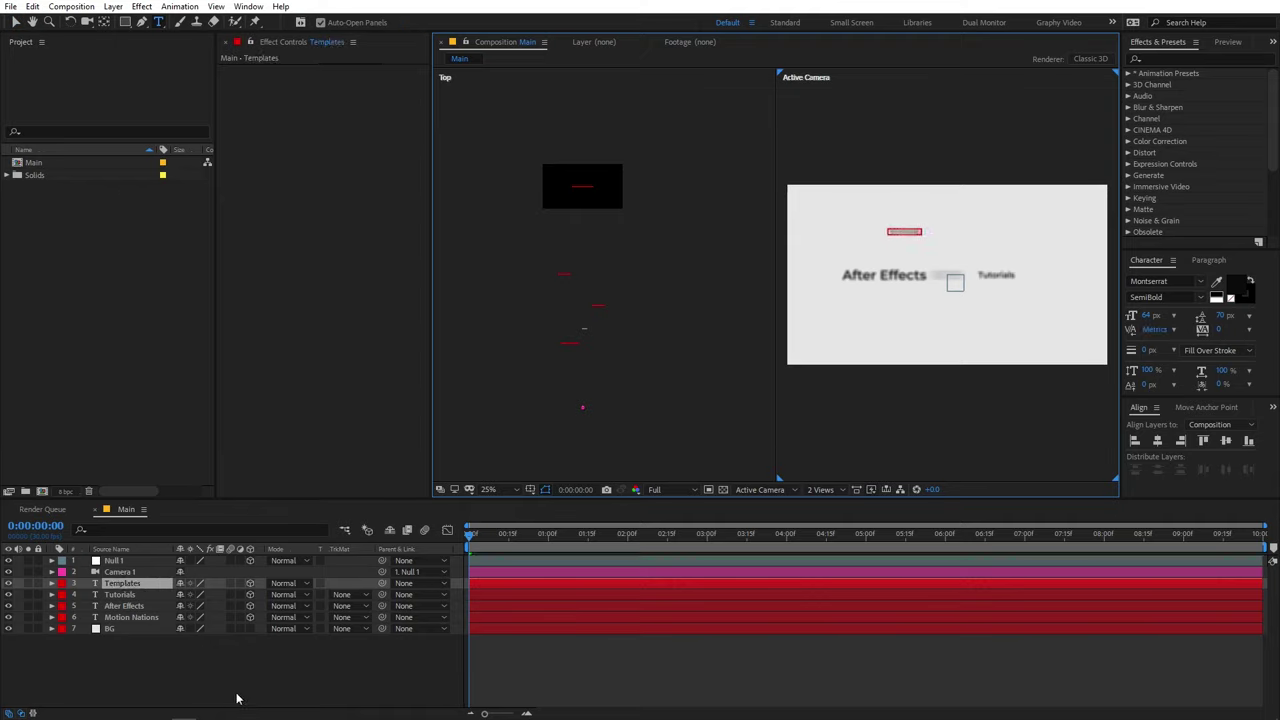
Step: Duplicate Templates, push it farther back and lower, and retype it 'Animation'
key("ctrl+d")
key("v")
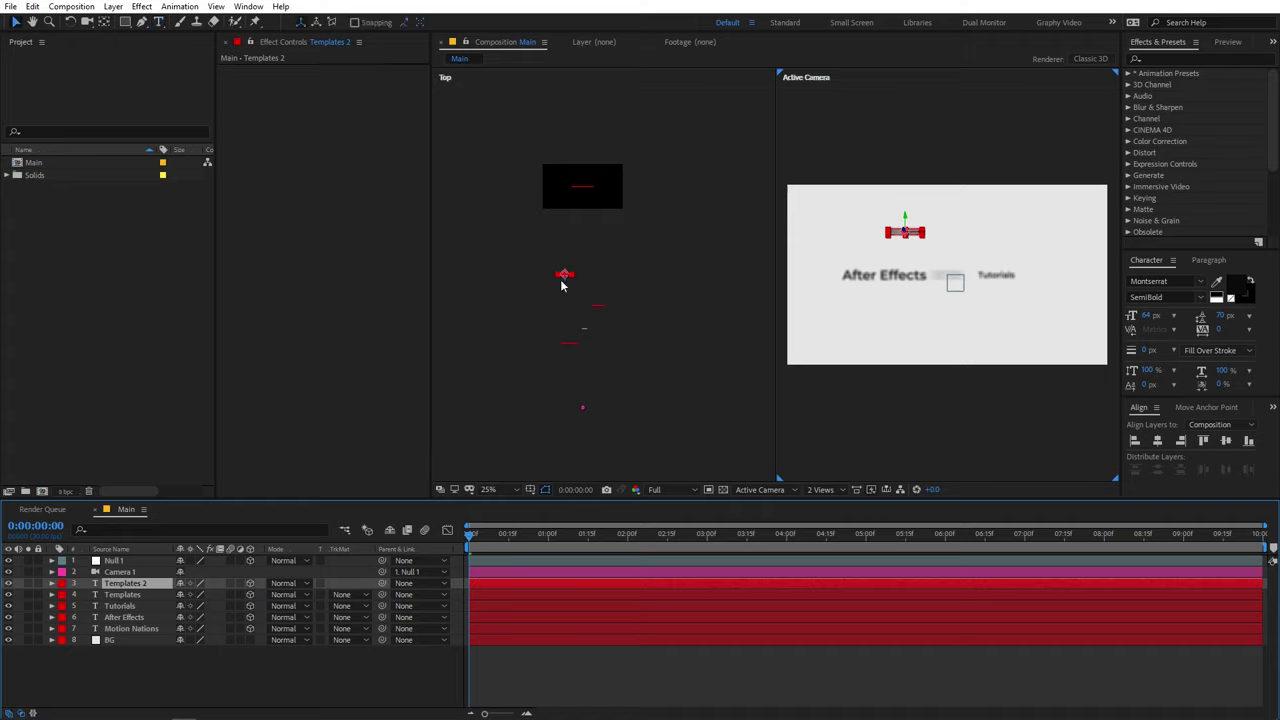
left_click_drag(566, 285, 587, 244)
left_click(950, 230)
left_click_drag(950, 230, 958, 323)
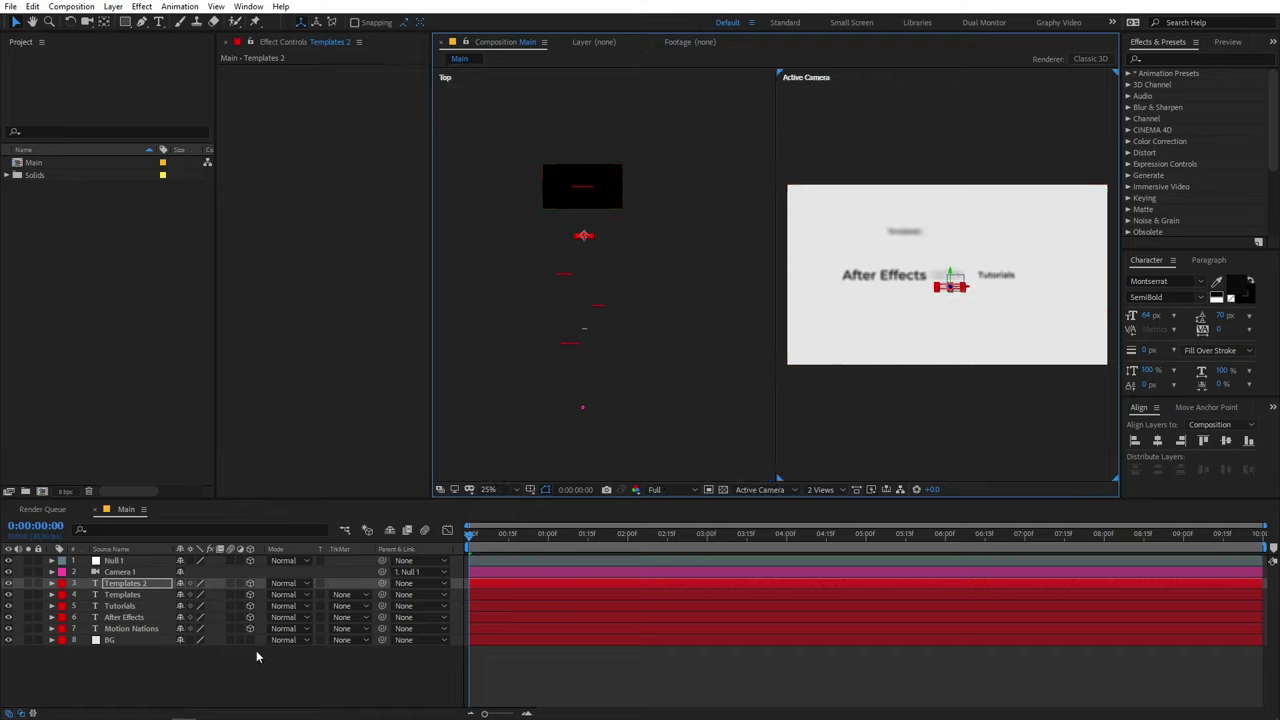
double_click(153, 587)
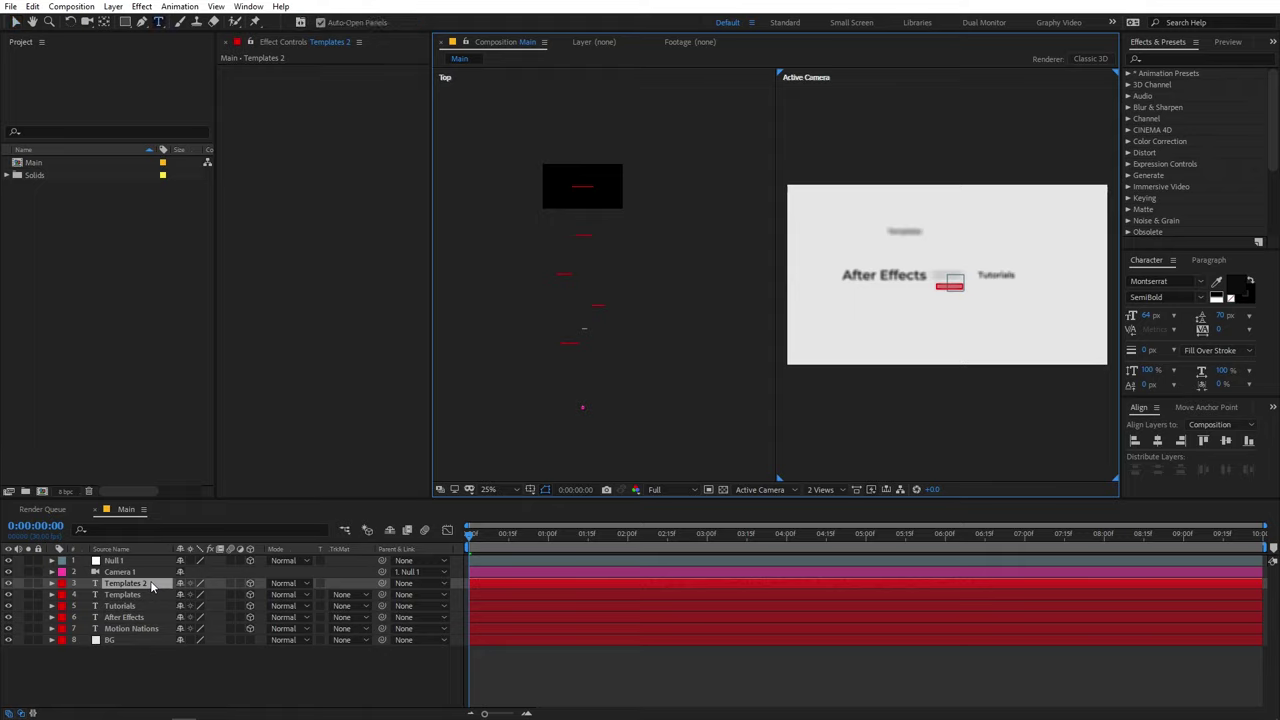
type("Animation")
left_click(123, 617)
Step: Duplicate After Effects, place it lower and deeper, retype it 'Motion Graphics', and play back
key("ctrl+d")
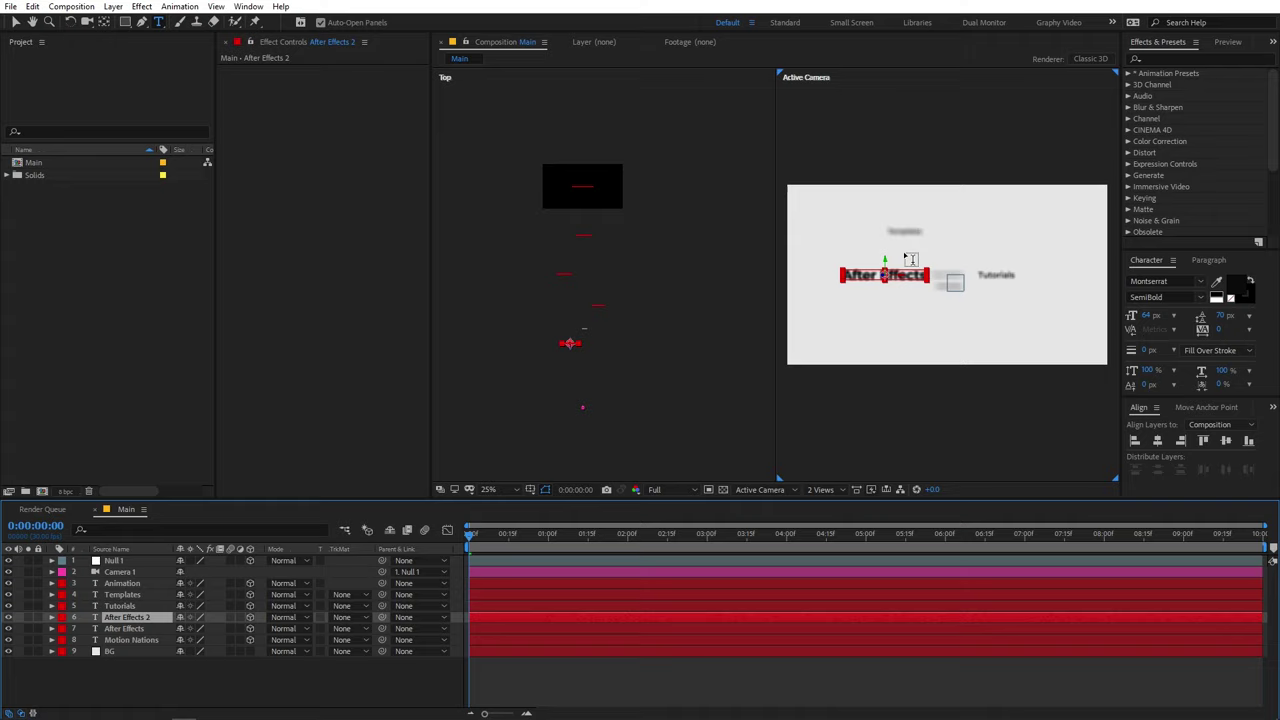
key("v")
left_click_drag(885, 265, 985, 310)
left_click(586, 346)
left_click_drag(593, 348, 586, 326)
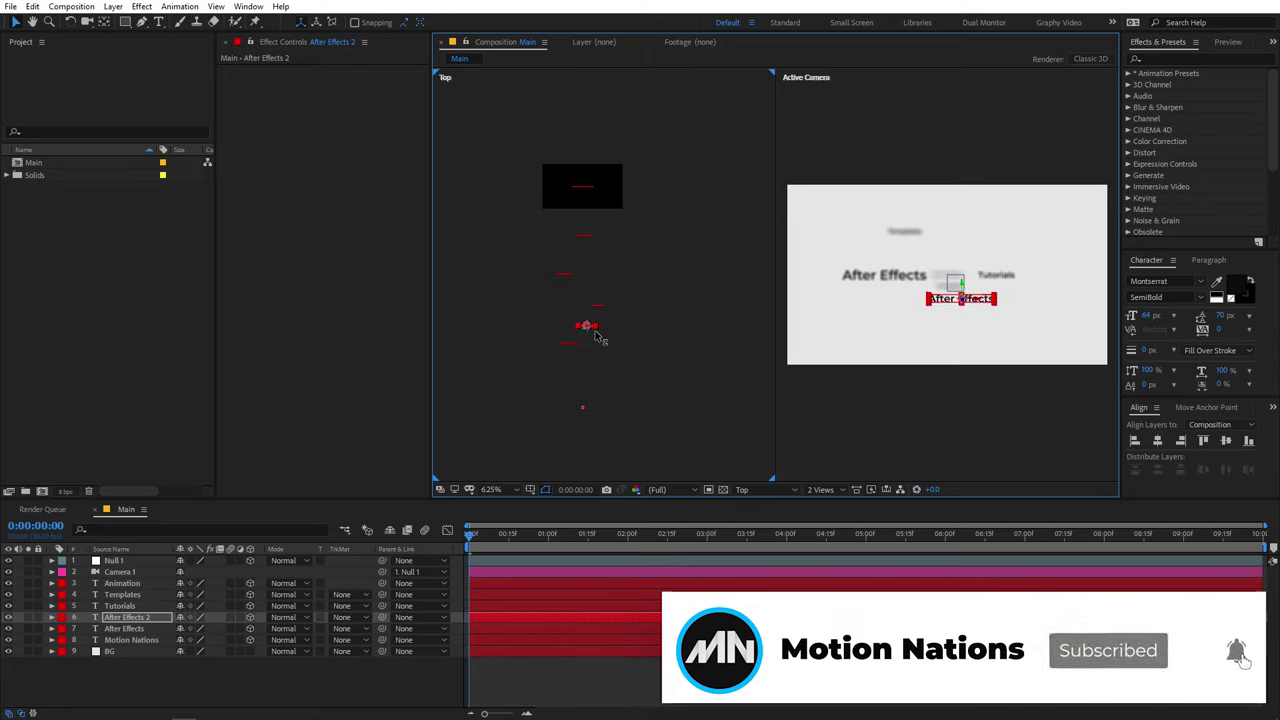
double_click(150, 618)
type("Motion")
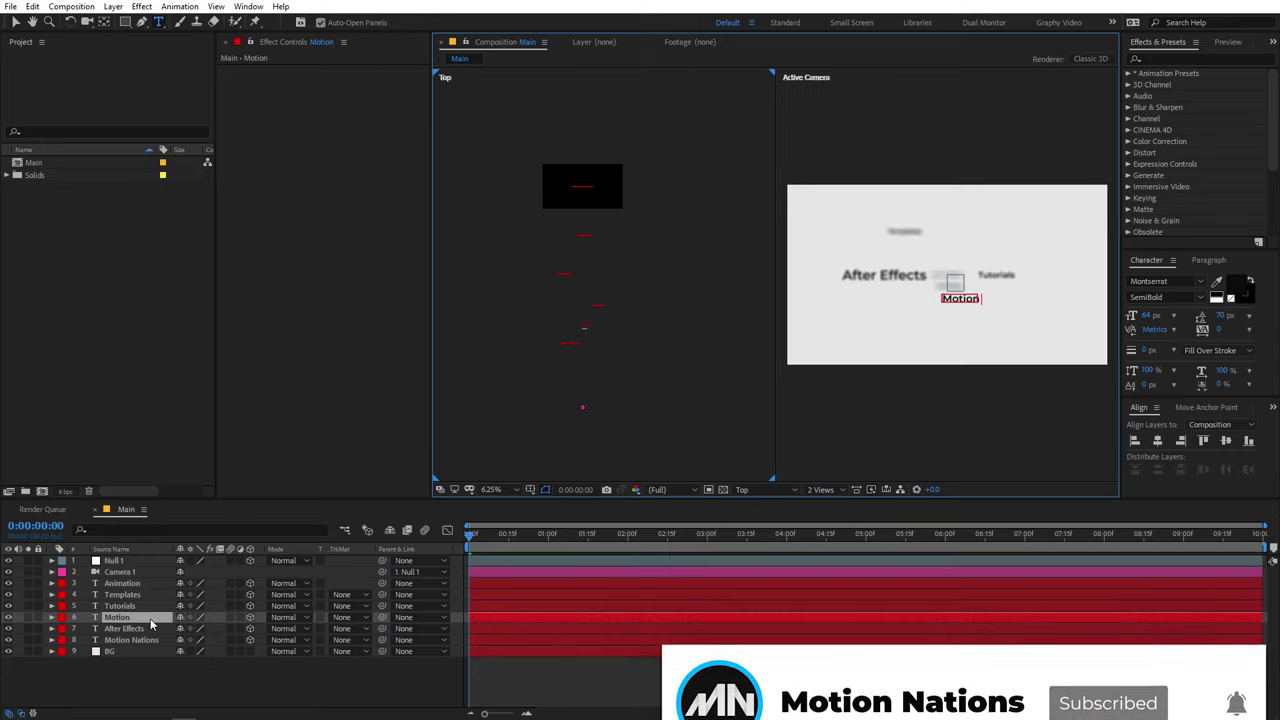
type(" Graphics")
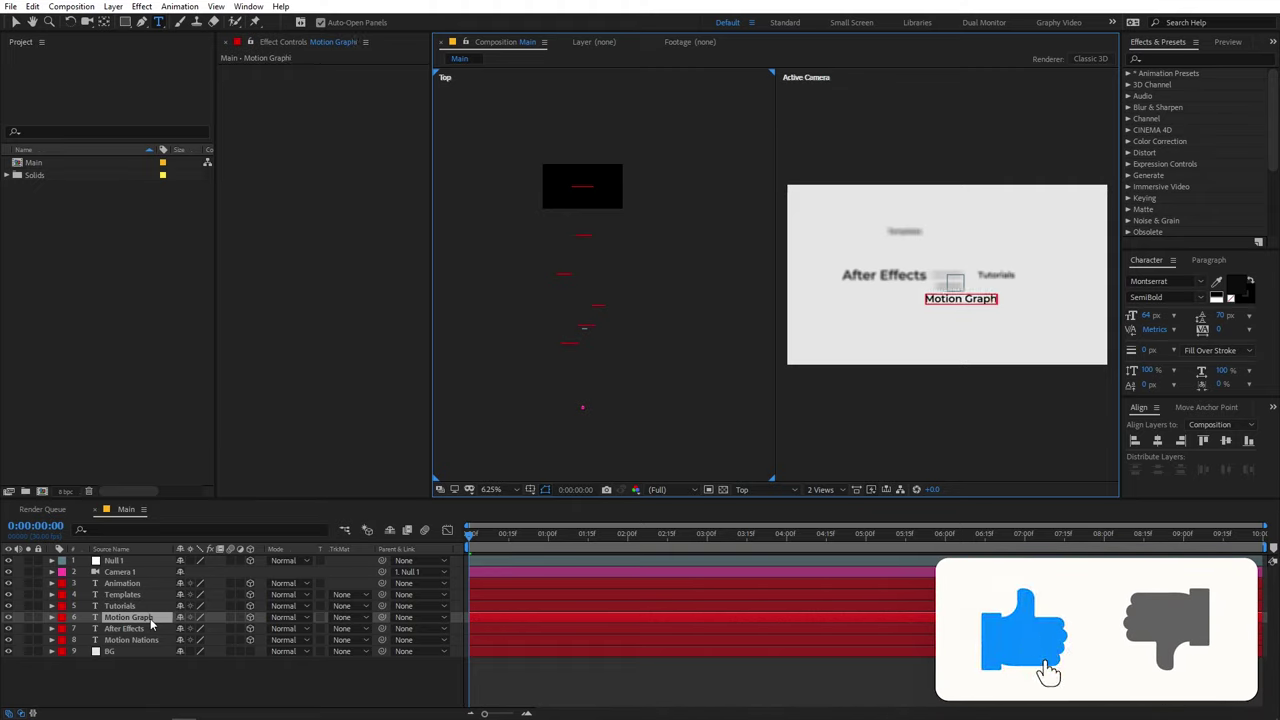
left_click(726, 687)
key("space")
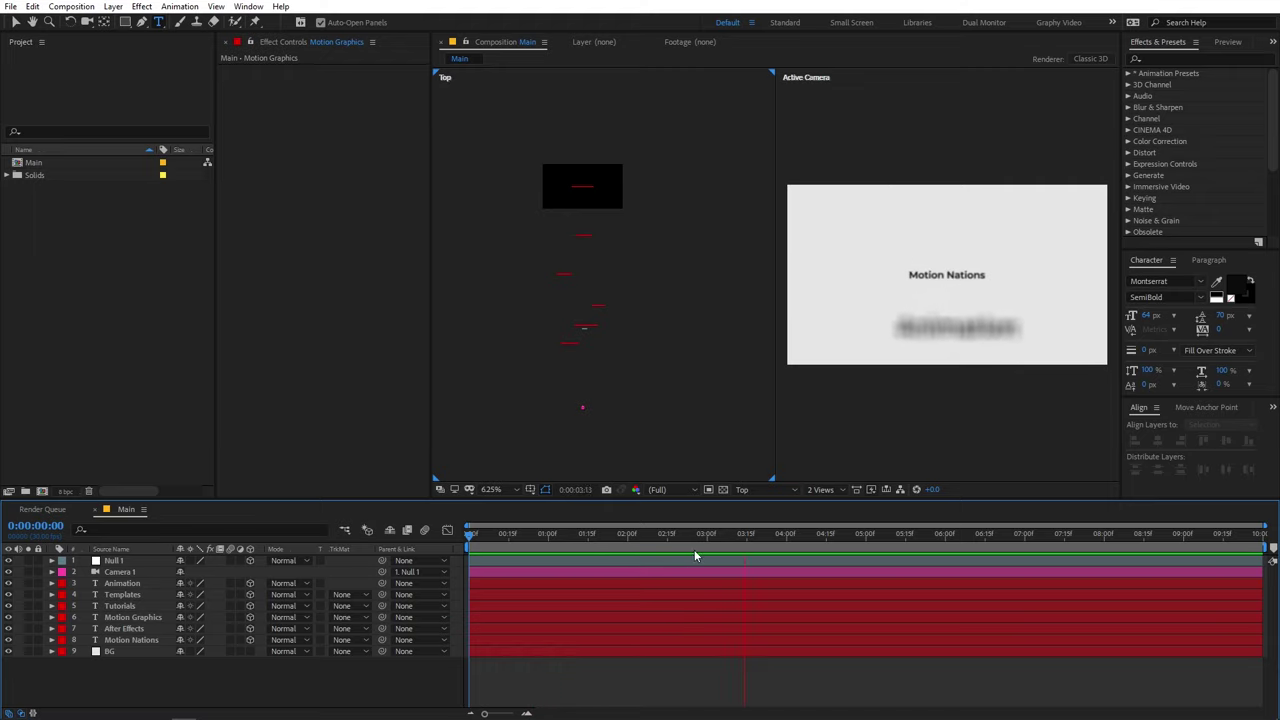
Step: Move the Animation text layer to a lower depth, then return to the start and select Null 1
left_click_drag(765, 535, 870, 551)
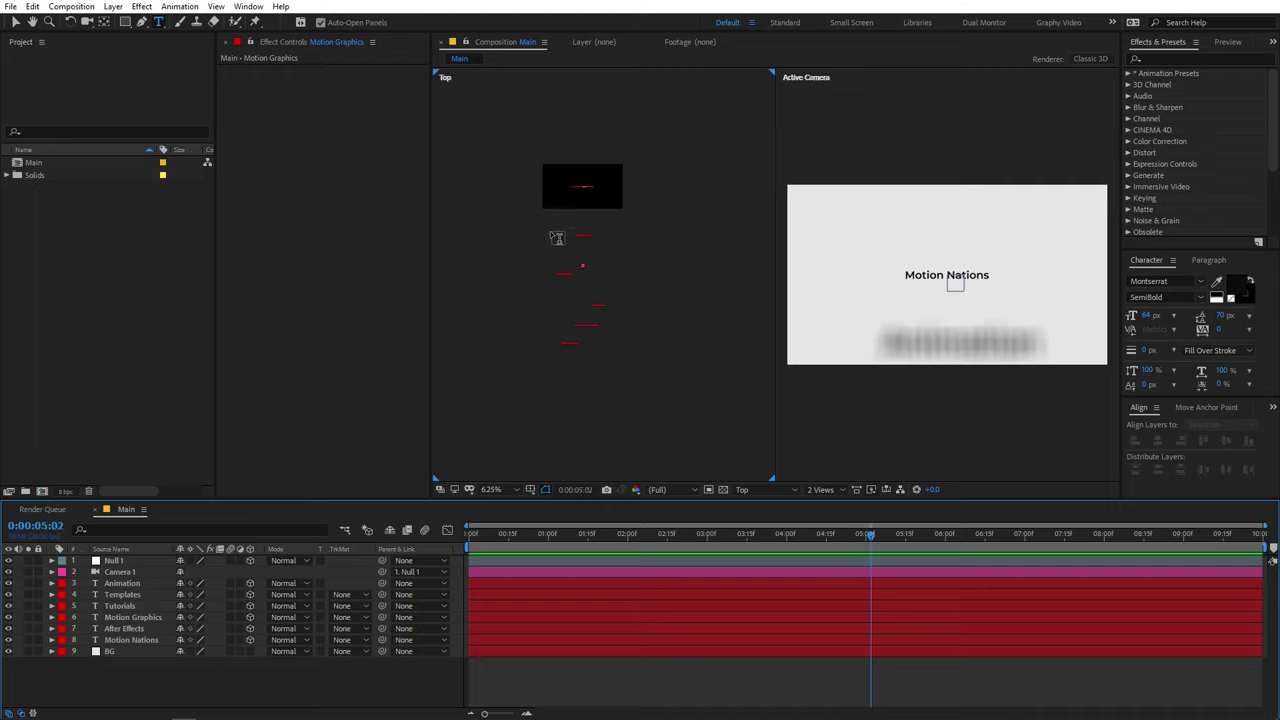
key("v")
left_click(977, 341)
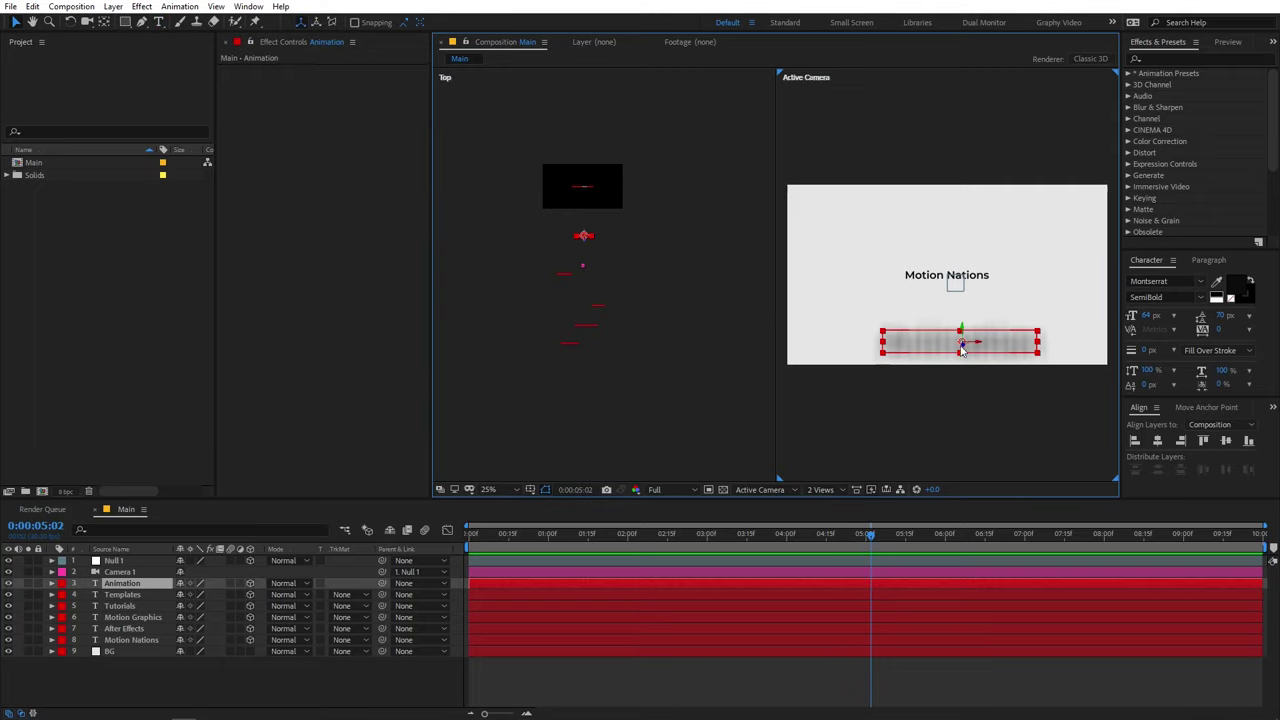
mouse_move(965, 355)
left_mouse_down()
mouse_move(966, 343)
mouse_move(968, 371)
mouse_move(965, 349)
left_mouse_up()
left_click_drag(870, 535, 277, 586)
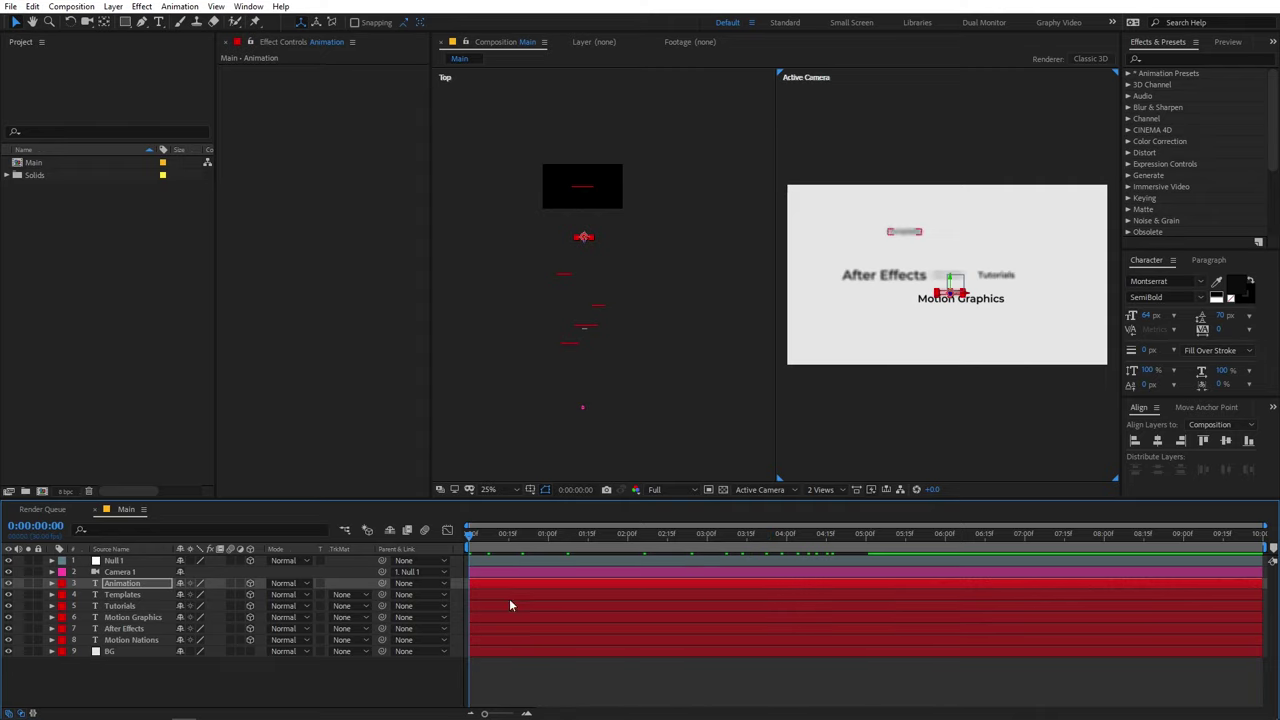
left_click(520, 561)
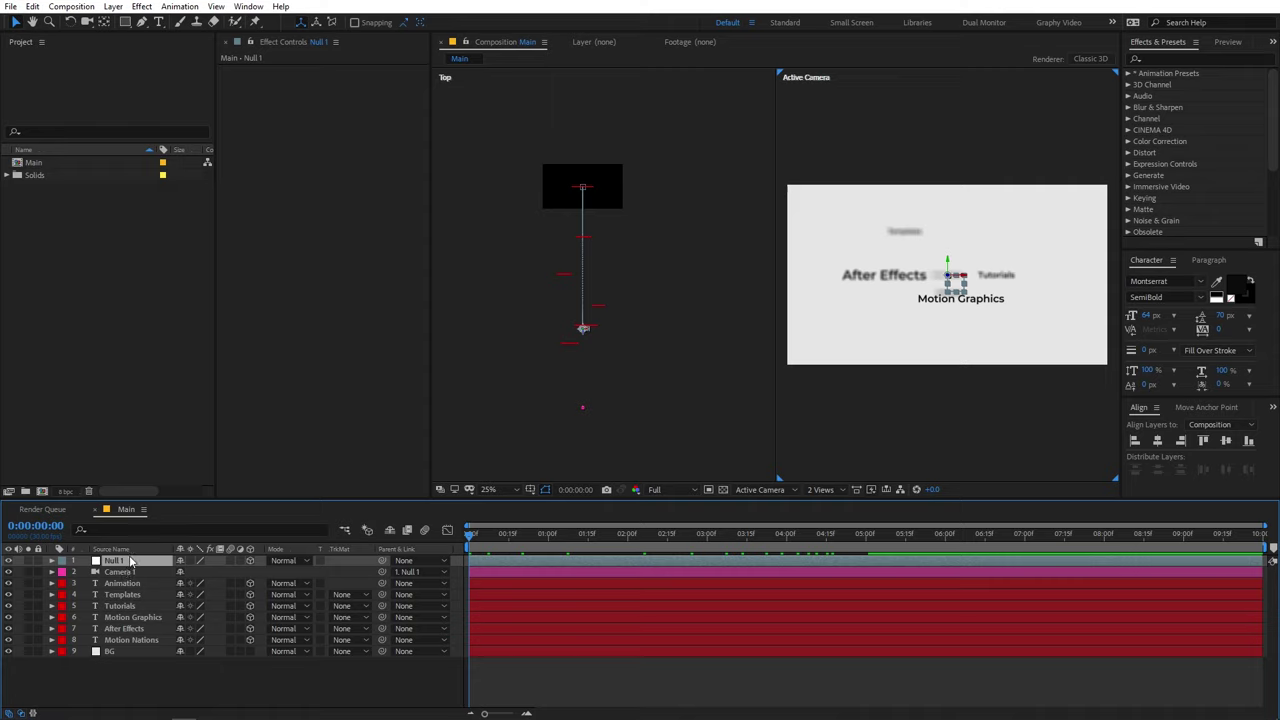
Step: Push Null 1's starting Z Position farther back and preview the camera move
key("p")
left_click_drag(235, 578, 150, 578)
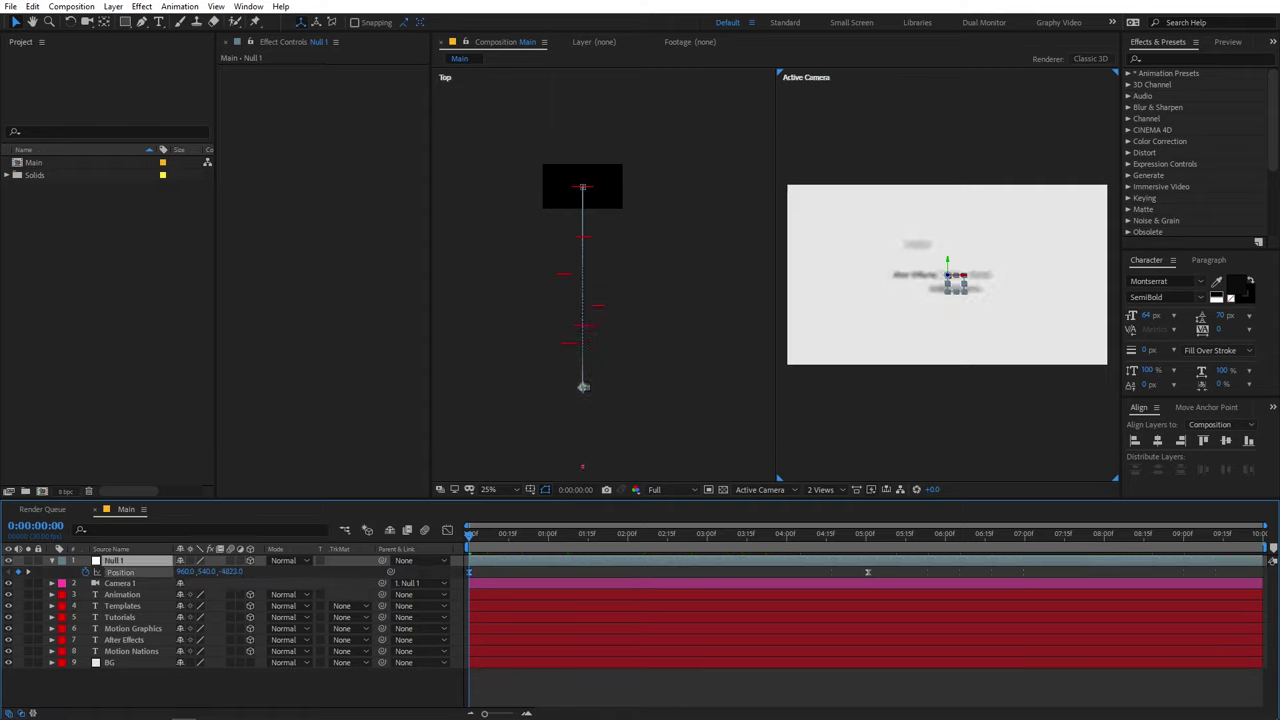
key("space")
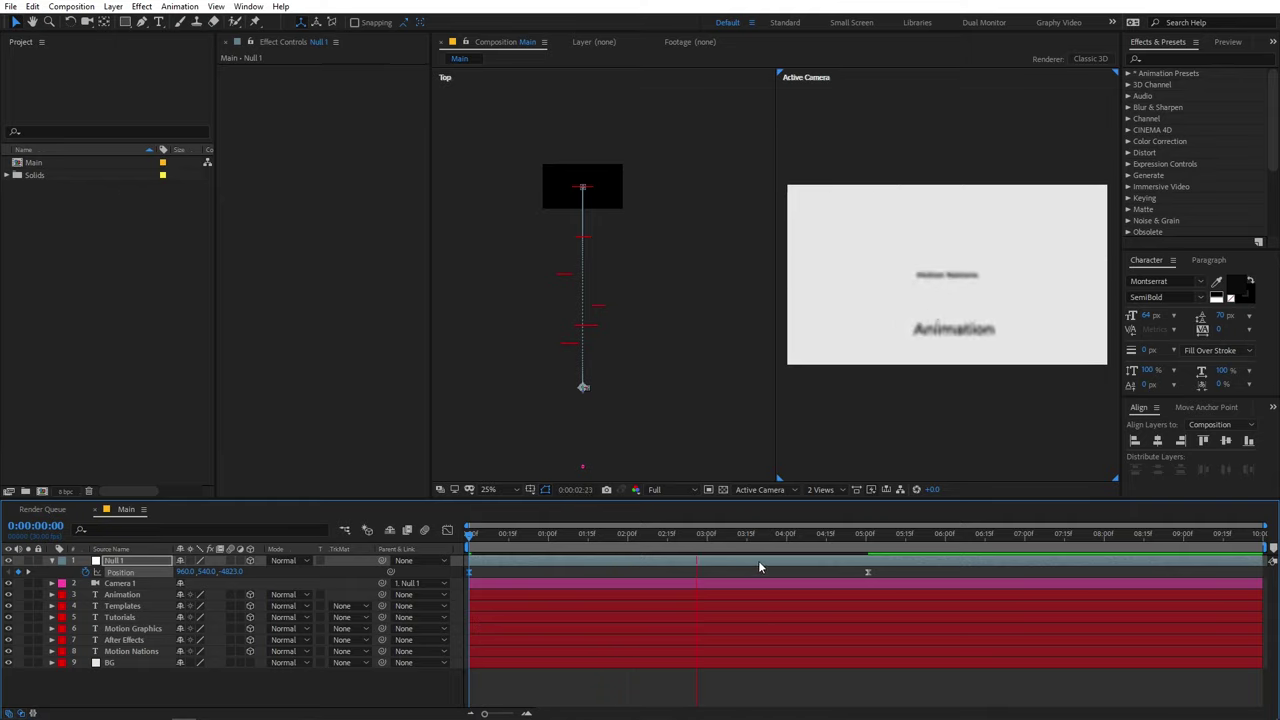
key("space")
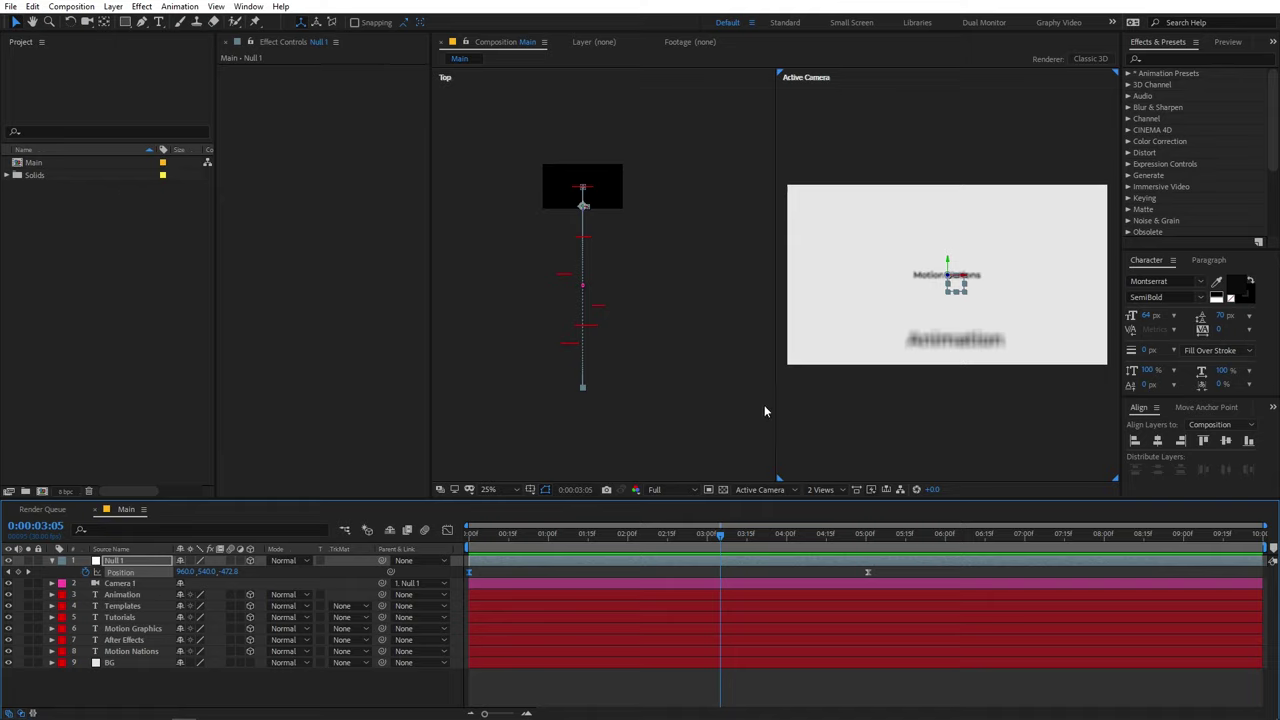
Step: Reduce Camera 1's Aperture to 323.7 pixels so the Animation text looks sharper
left_click(144, 584)
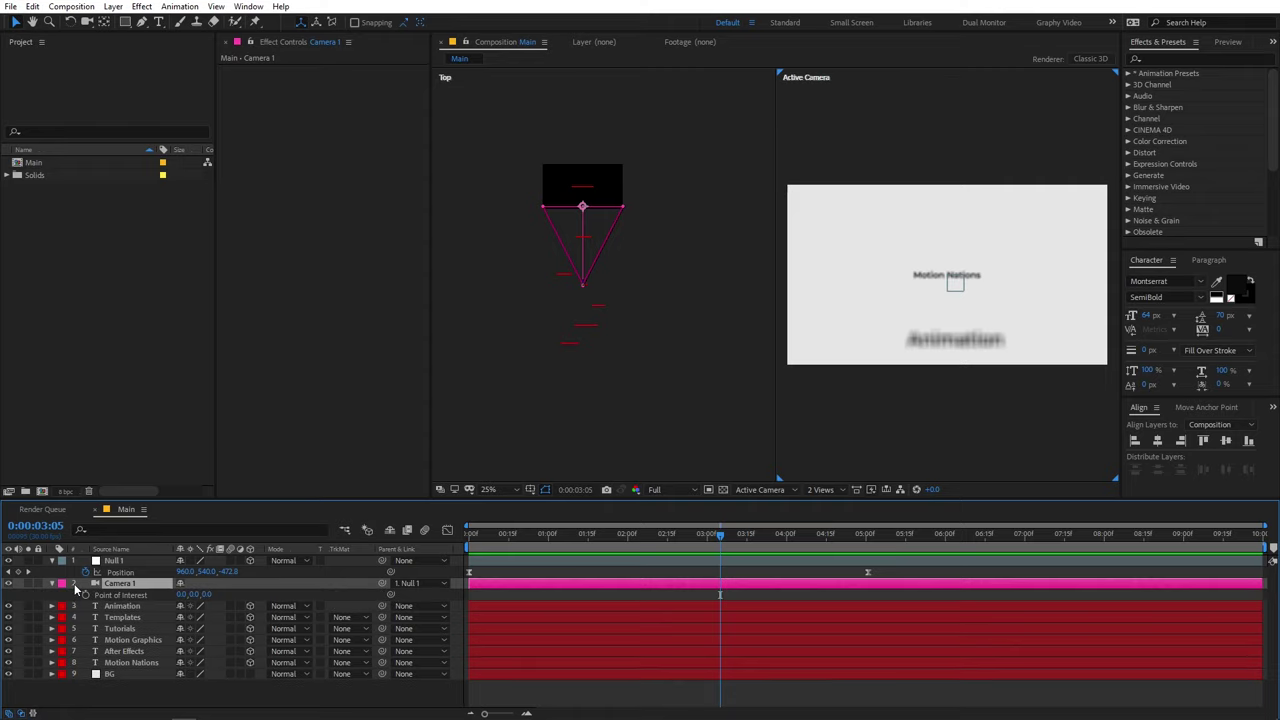
key("a")
key("a")
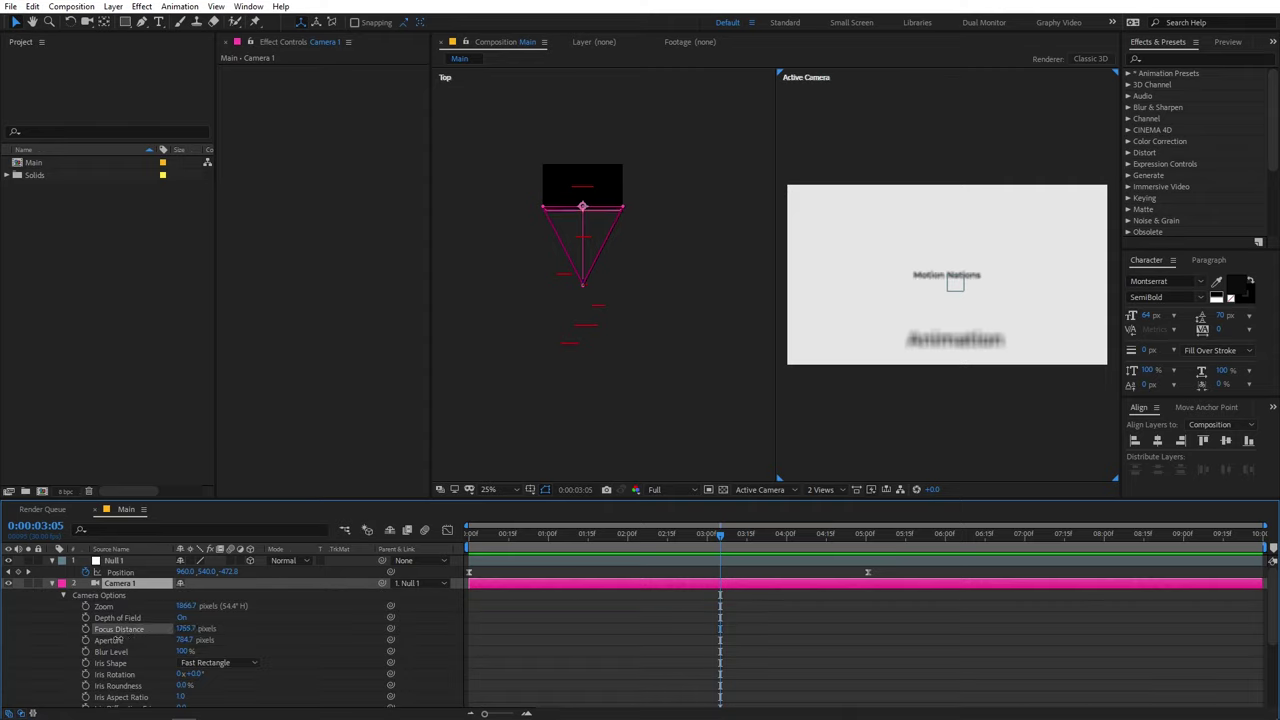
left_click(135, 643)
left_click_drag(135, 645, 170, 645)
key("Return")
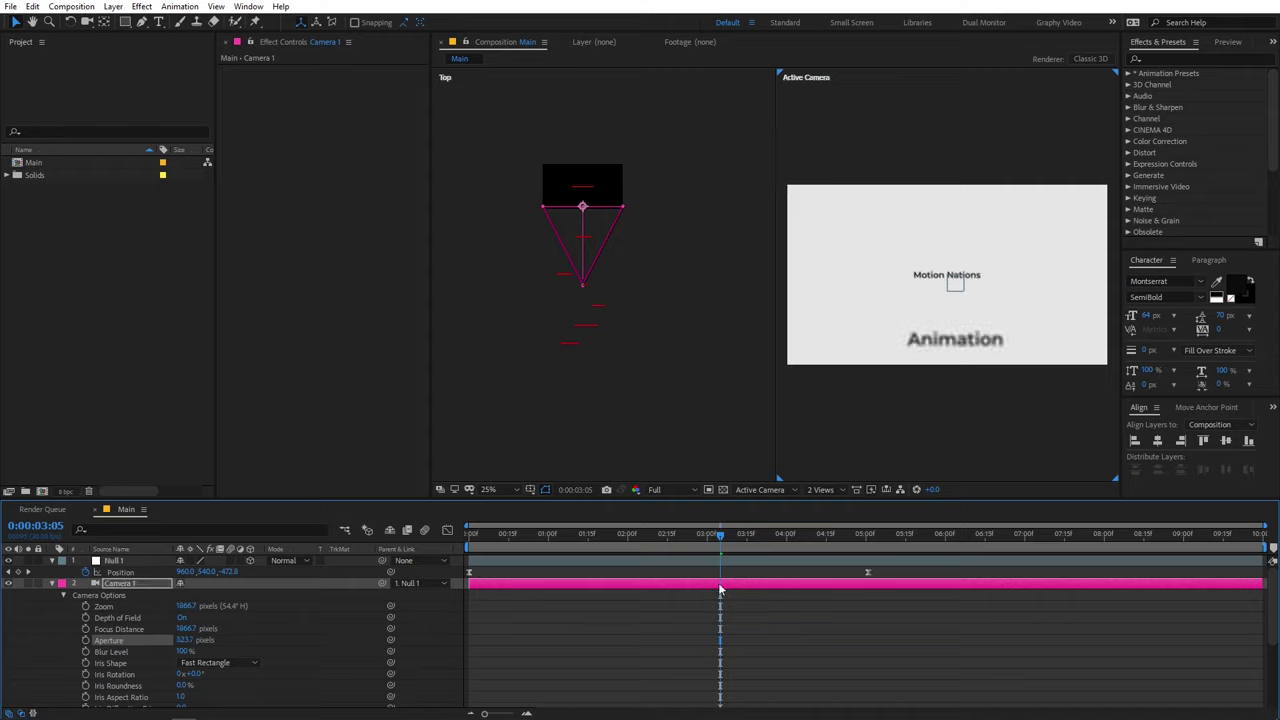
key("Home")
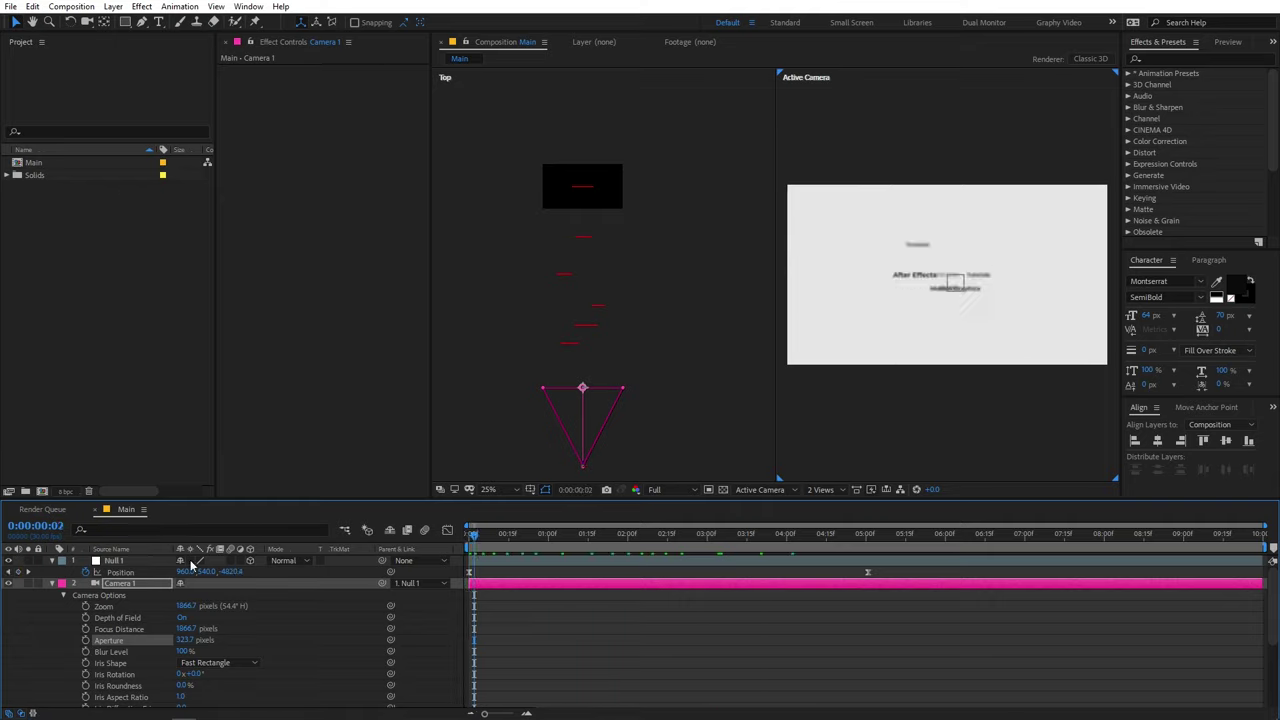
Step: Paste a second set of text layers, including two Premiere Pro titles, and scrub through to review them
left_click(52, 584)
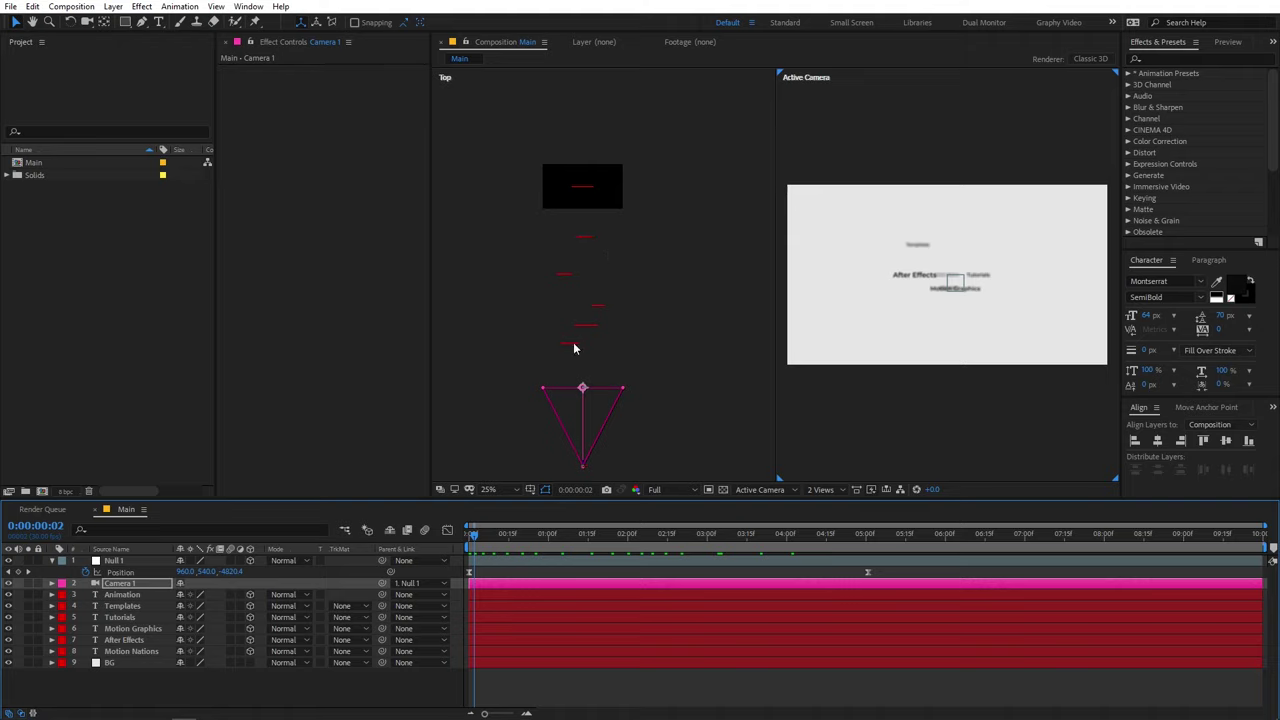
left_click(132, 595)
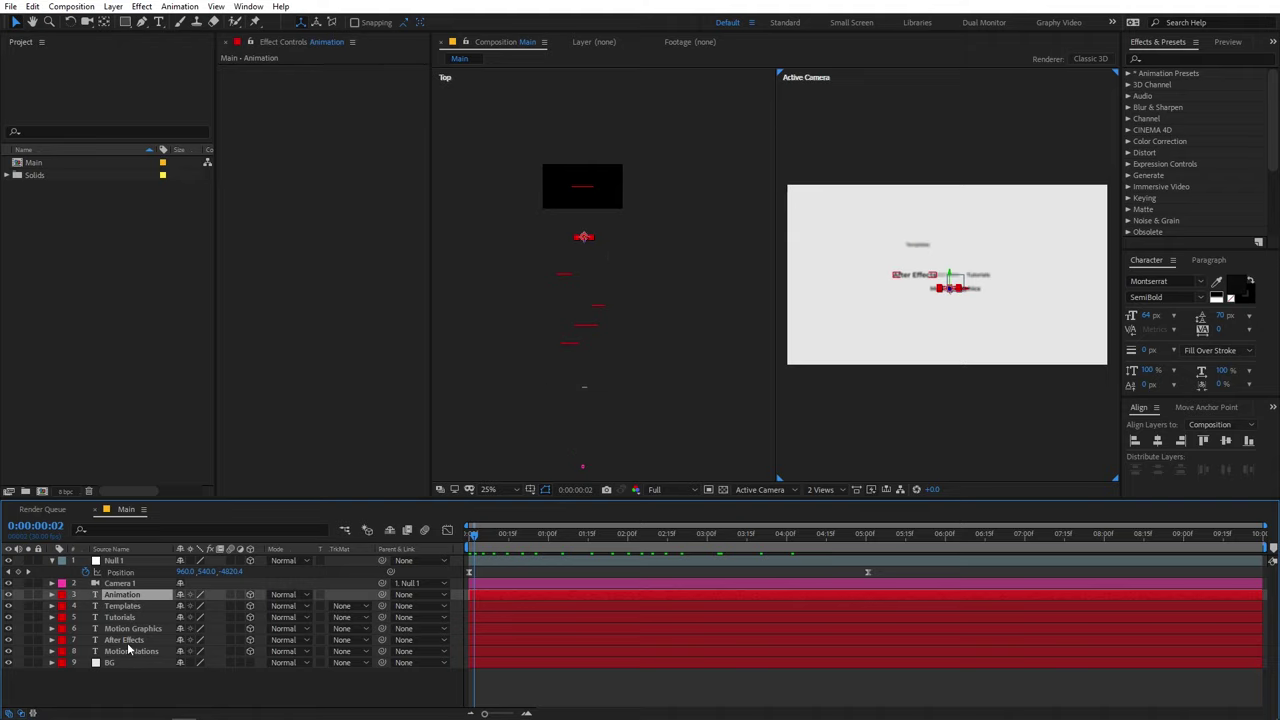
key("ctrl+v")
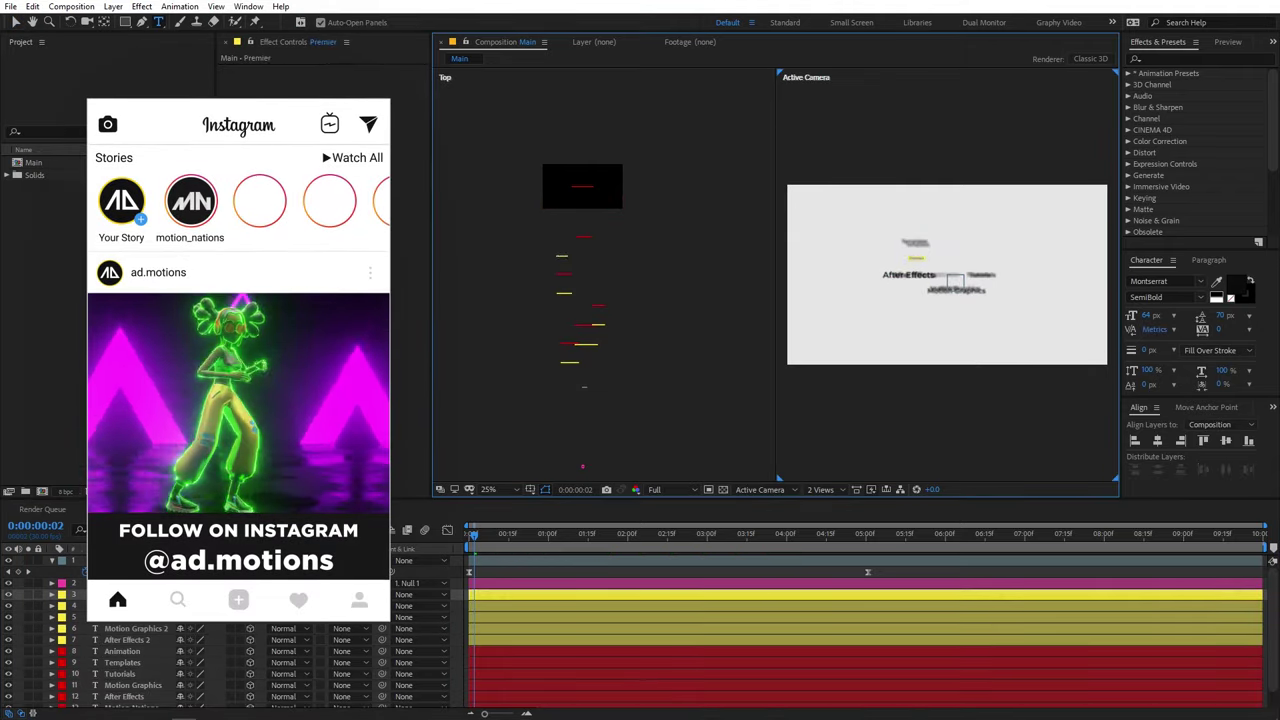
left_click(601, 274)
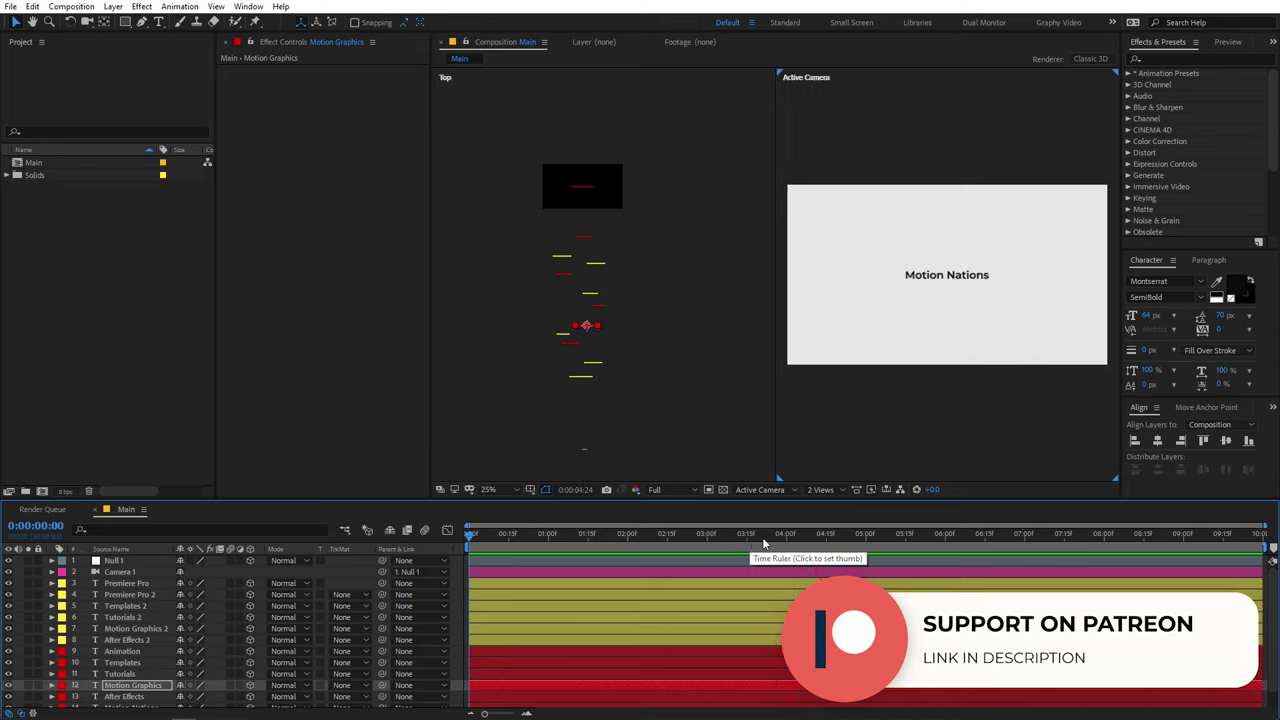
left_click_drag(469, 535, 654, 563)
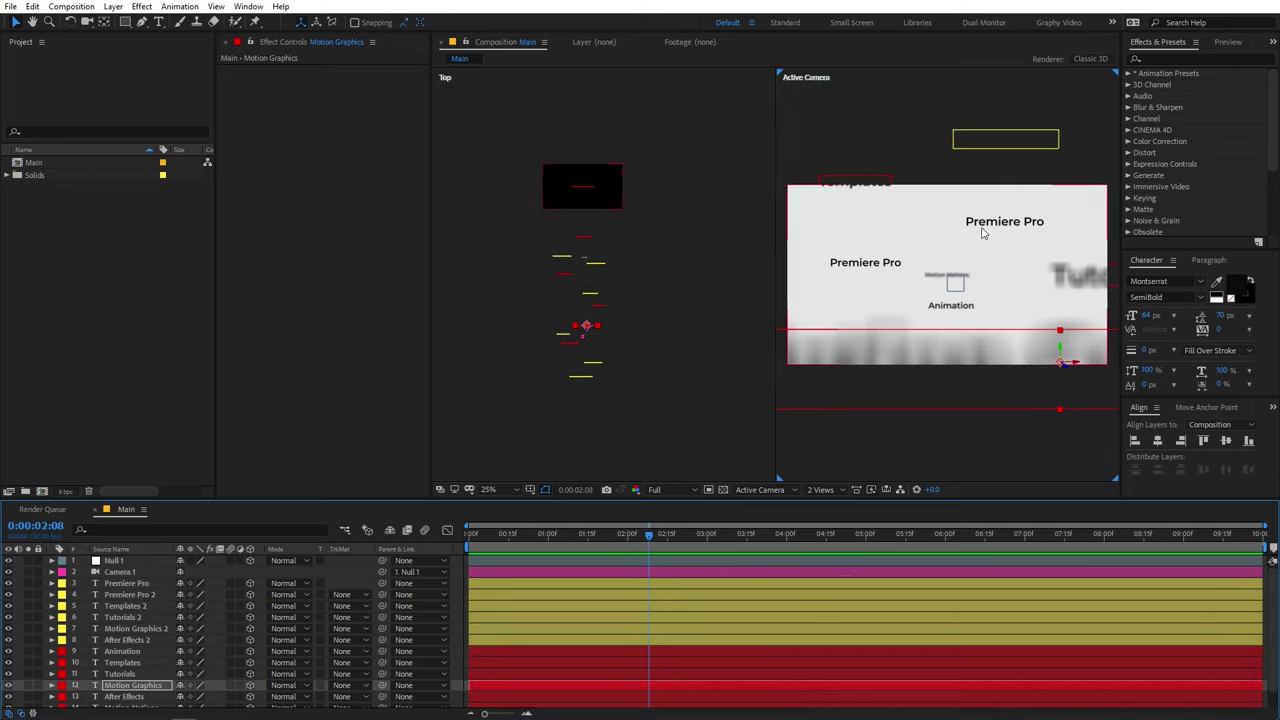
left_click(675, 535)
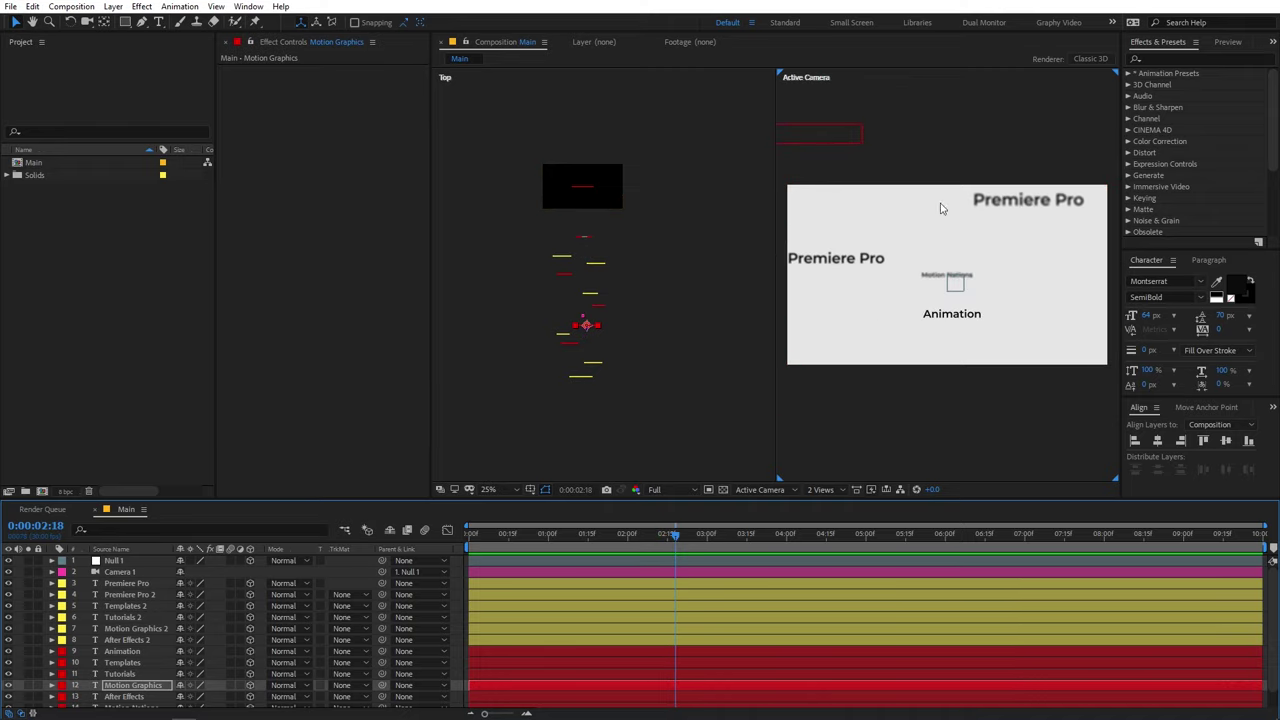
left_click_drag(618, 548, 466, 567)
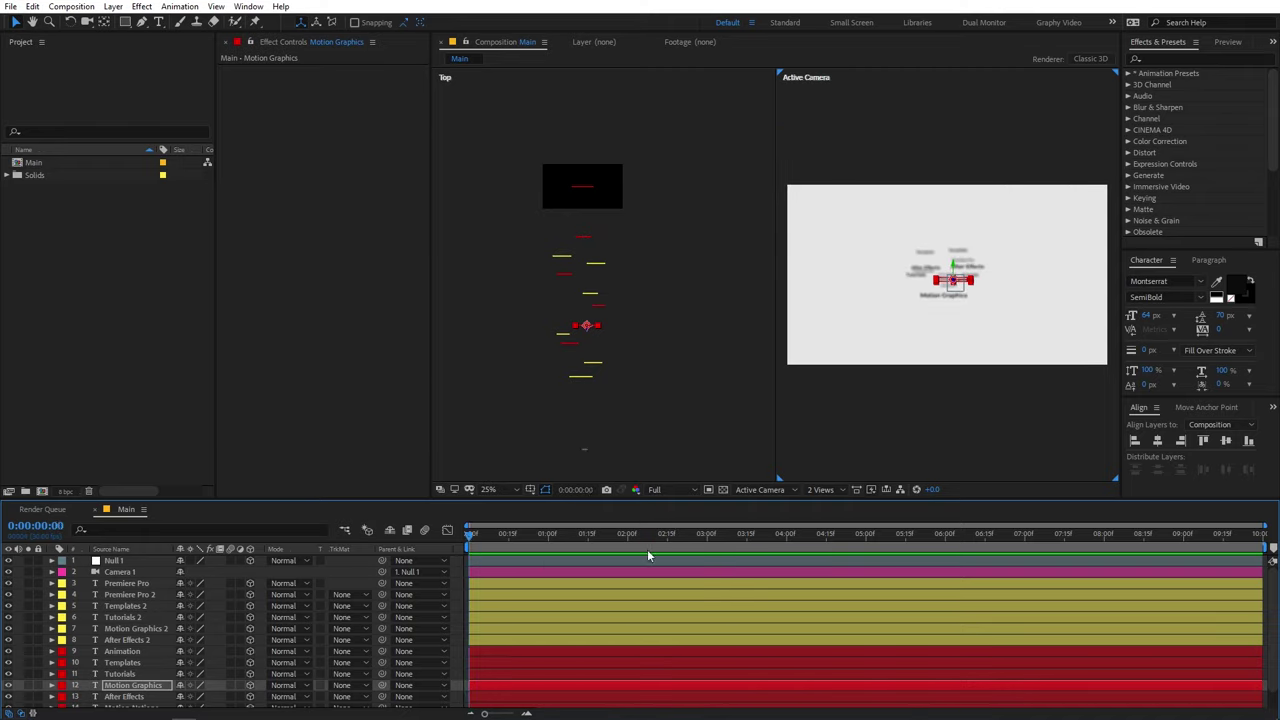
Step: Switch the viewer to a single, larger camera view and preview the composition
left_click(820, 489)
left_click(830, 529)
scroll(738, 337, "up", 2)
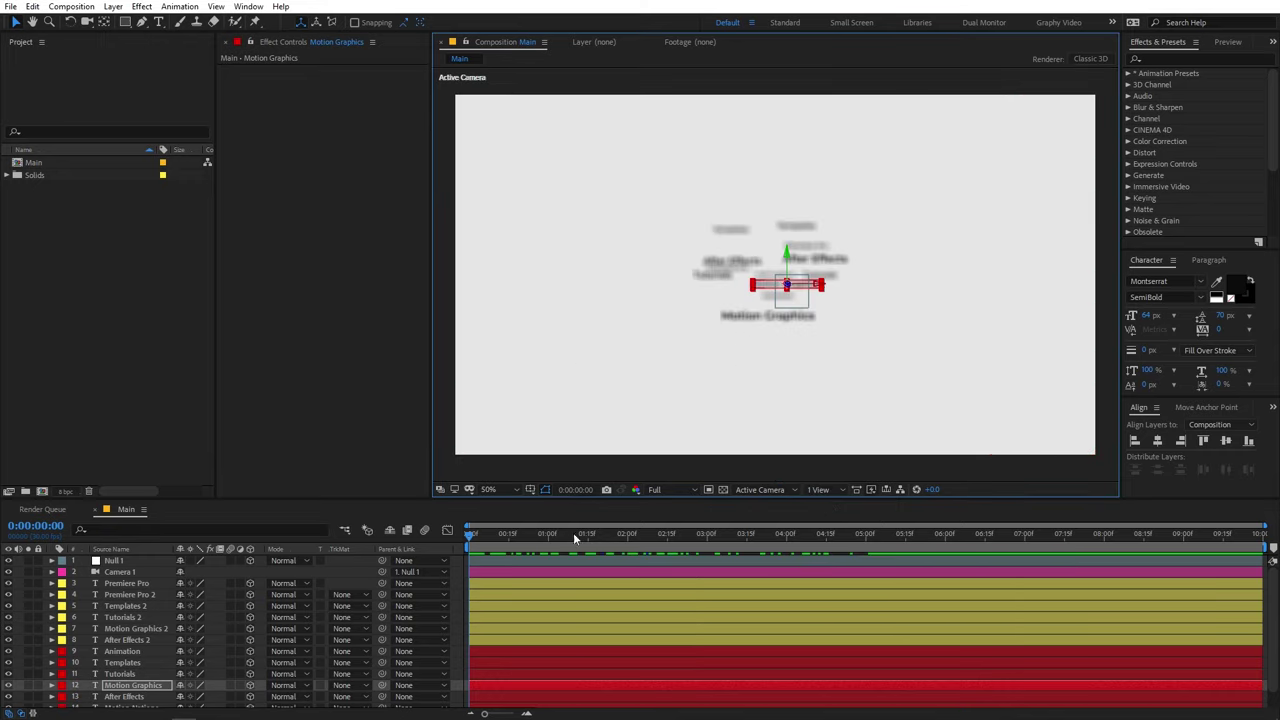
key("space")
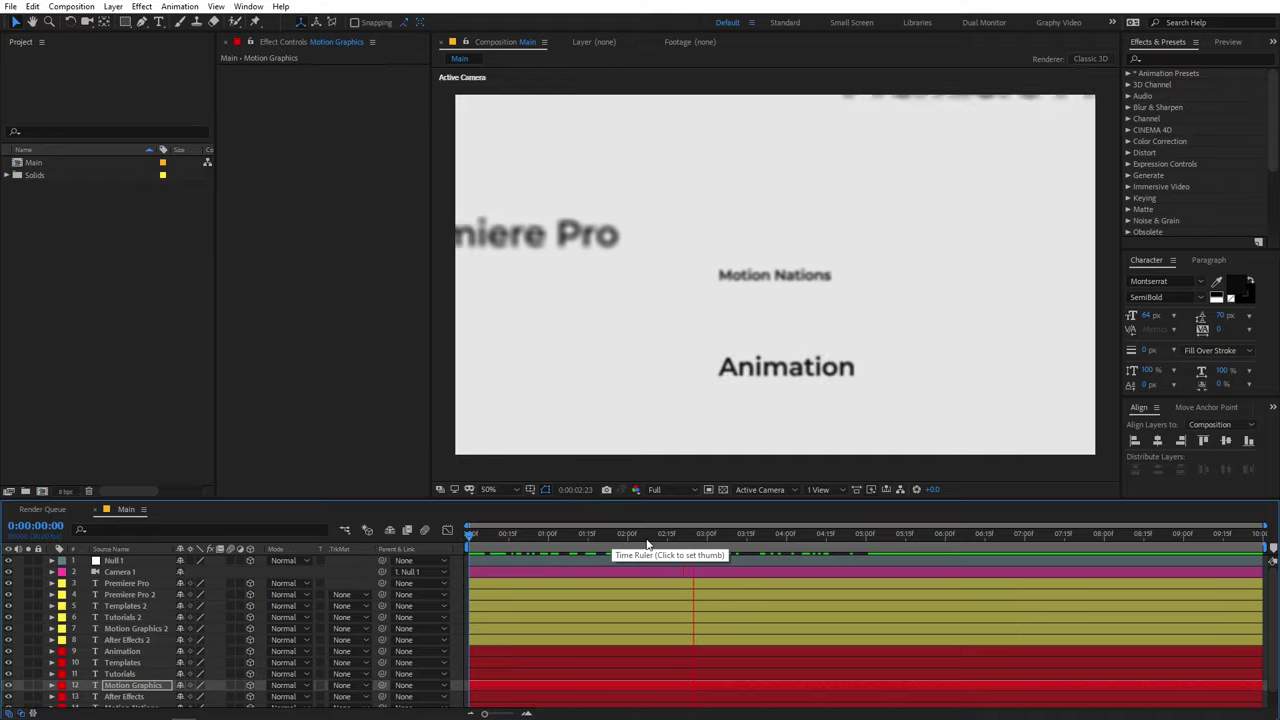
key("space")
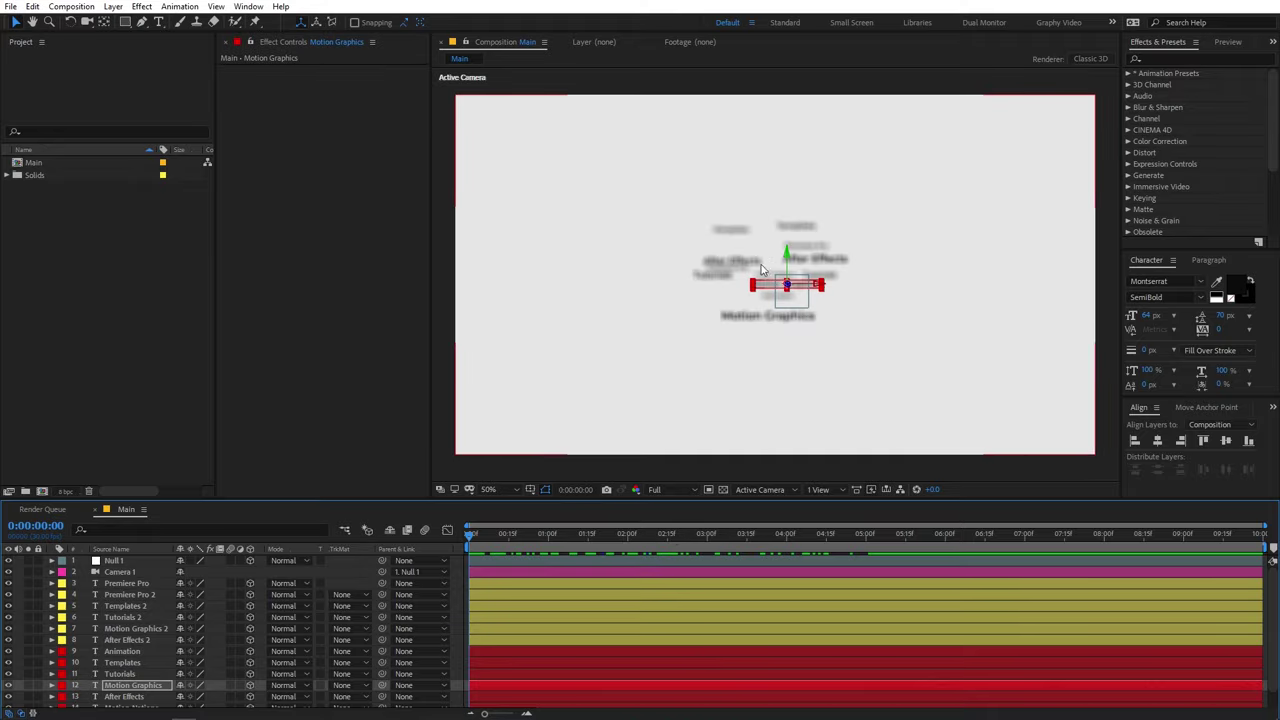
Step: Make the new text layers fade in, with Opacity keyframed from 0% at 0:00 to 100% near one second
left_click(125, 583)
scroll(134, 603, "down", 1)
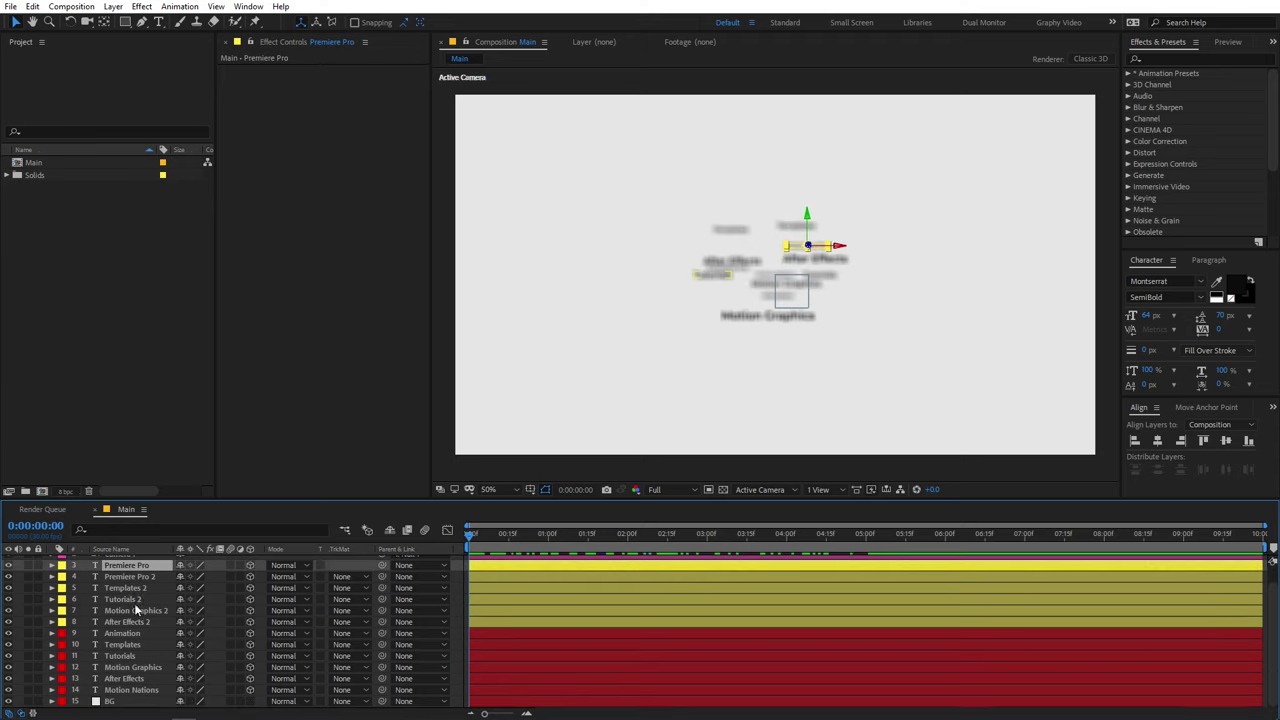
left_click(128, 690, "shift")
key("t")
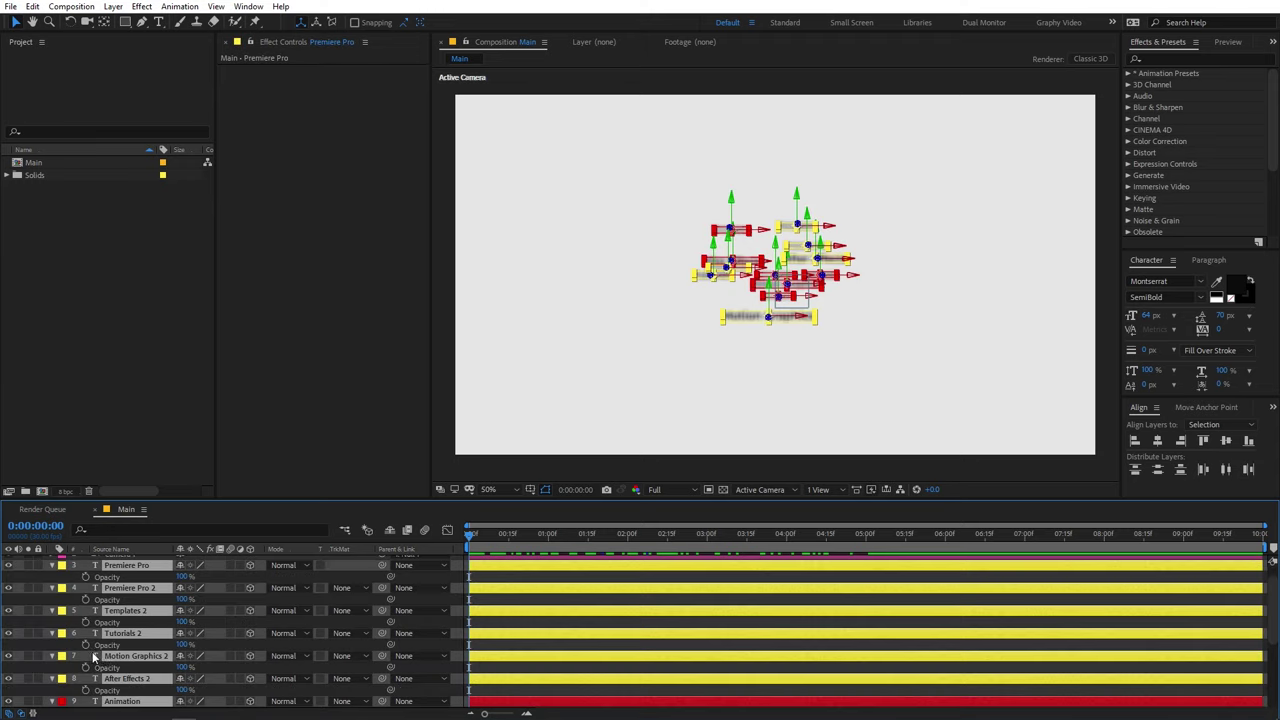
left_click(86, 577)
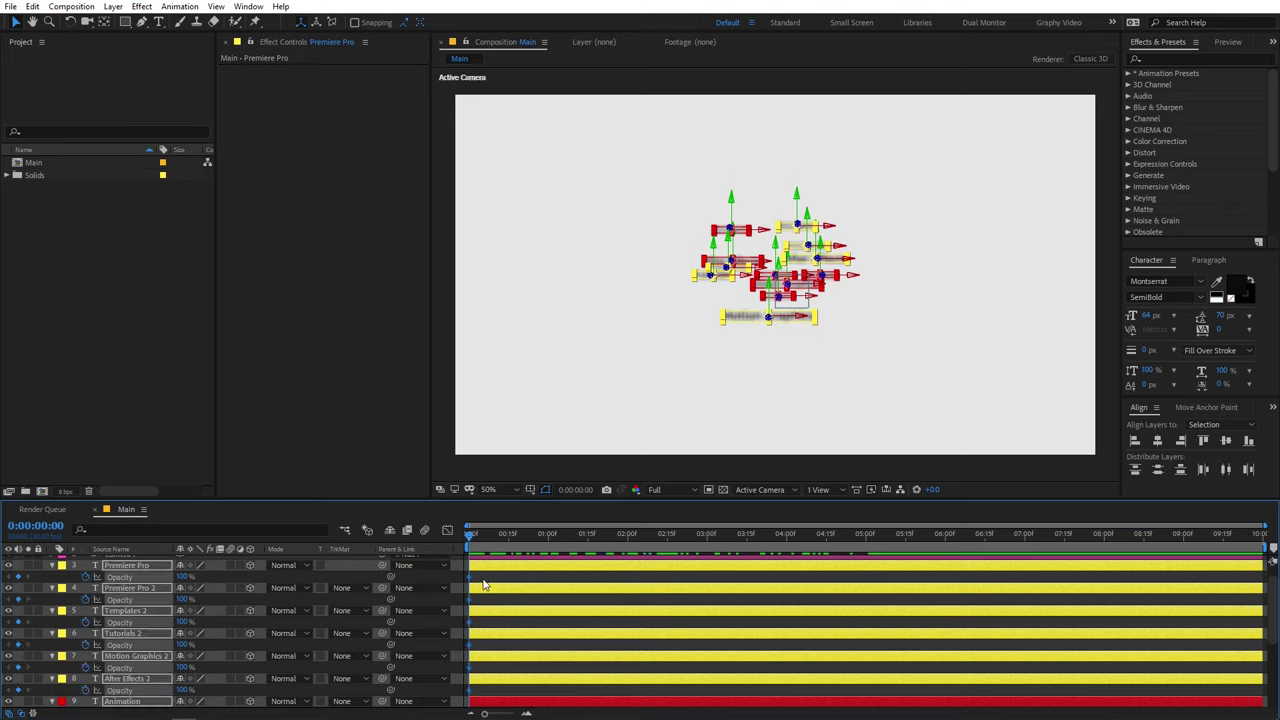
left_click_drag(470, 583, 548, 581)
left_click_drag(188, 583, 150, 583)
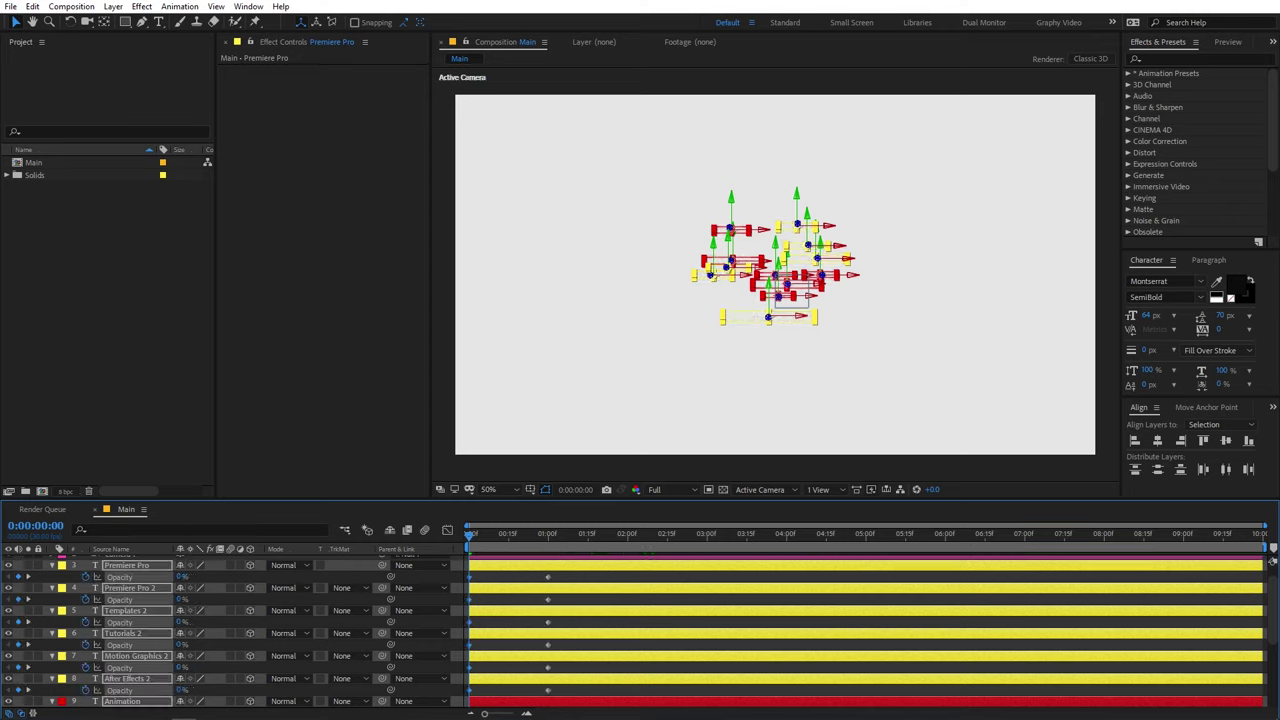
Step: Preview the fade-in, then select the original text layers to give them the same fade
left_click(589, 575)
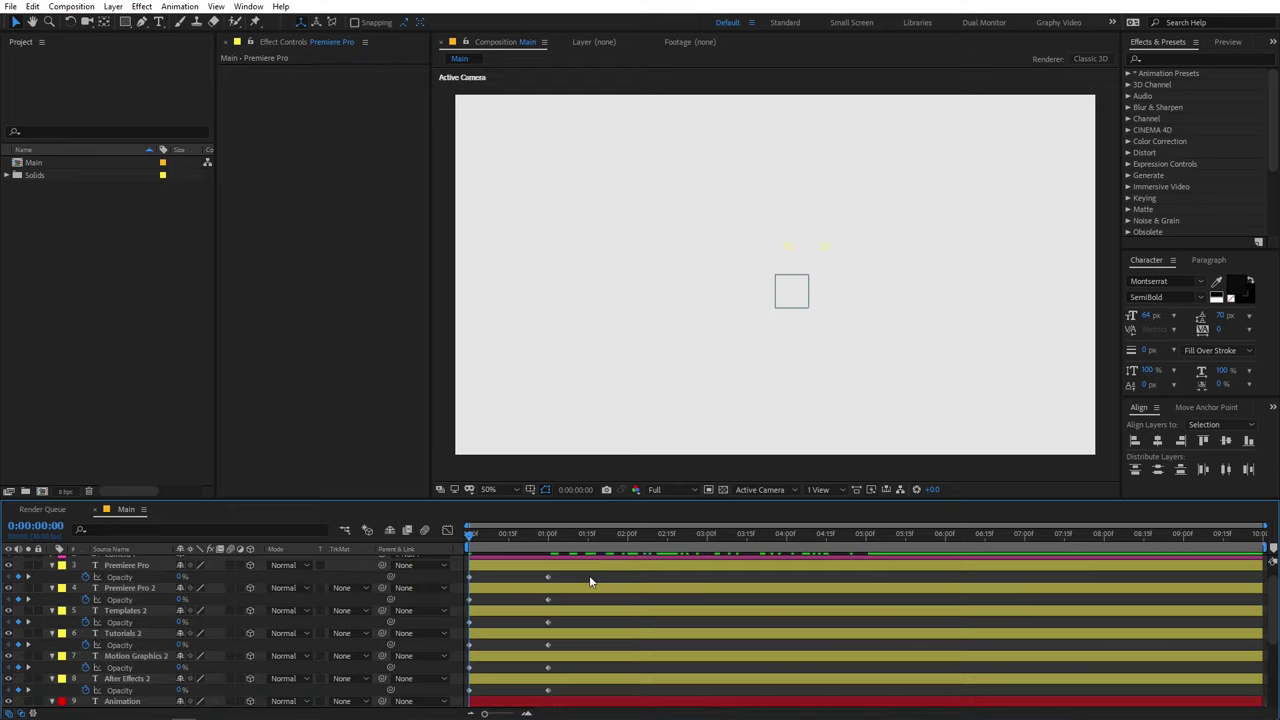
key("space")
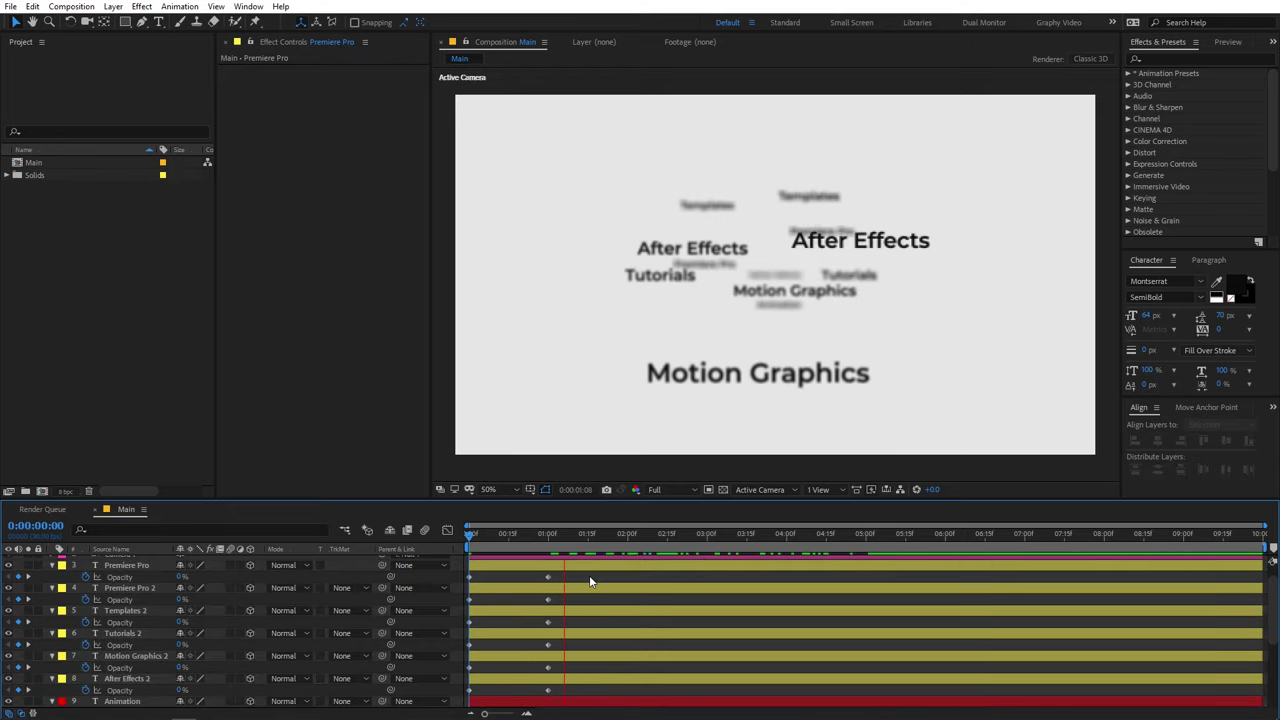
key("space")
left_click_drag(543, 594, 594, 694)
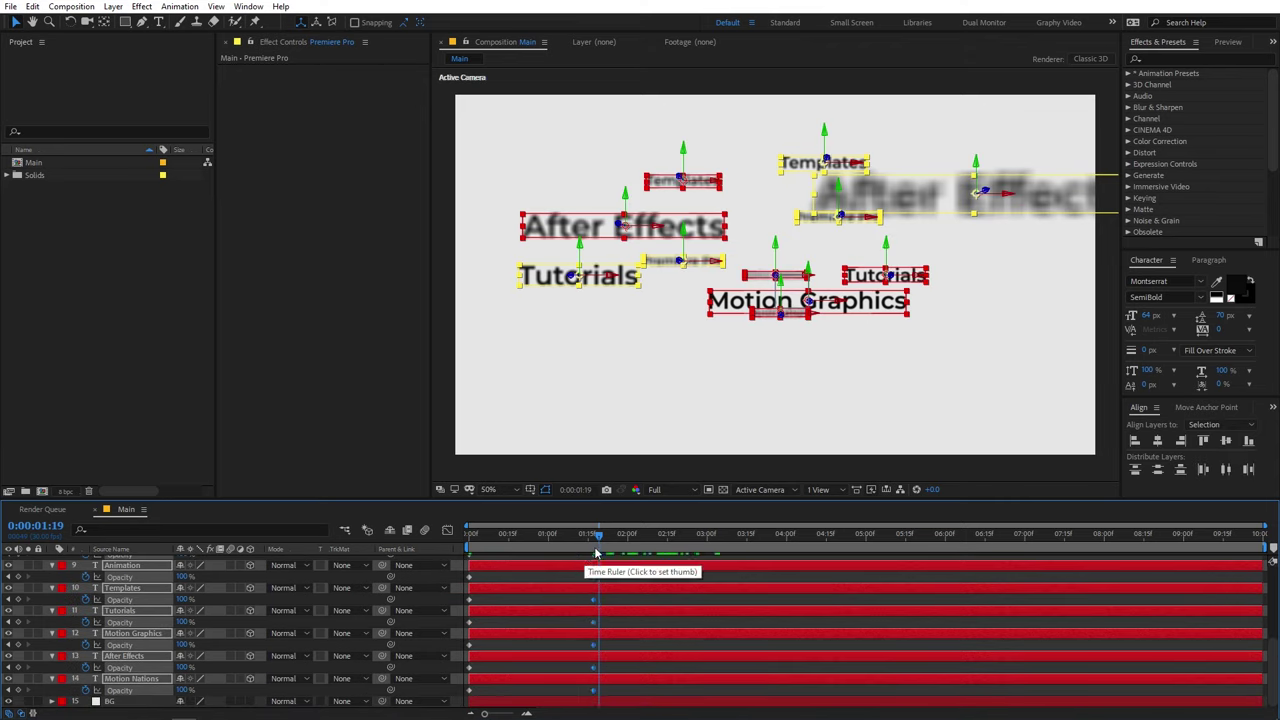
key("Home")
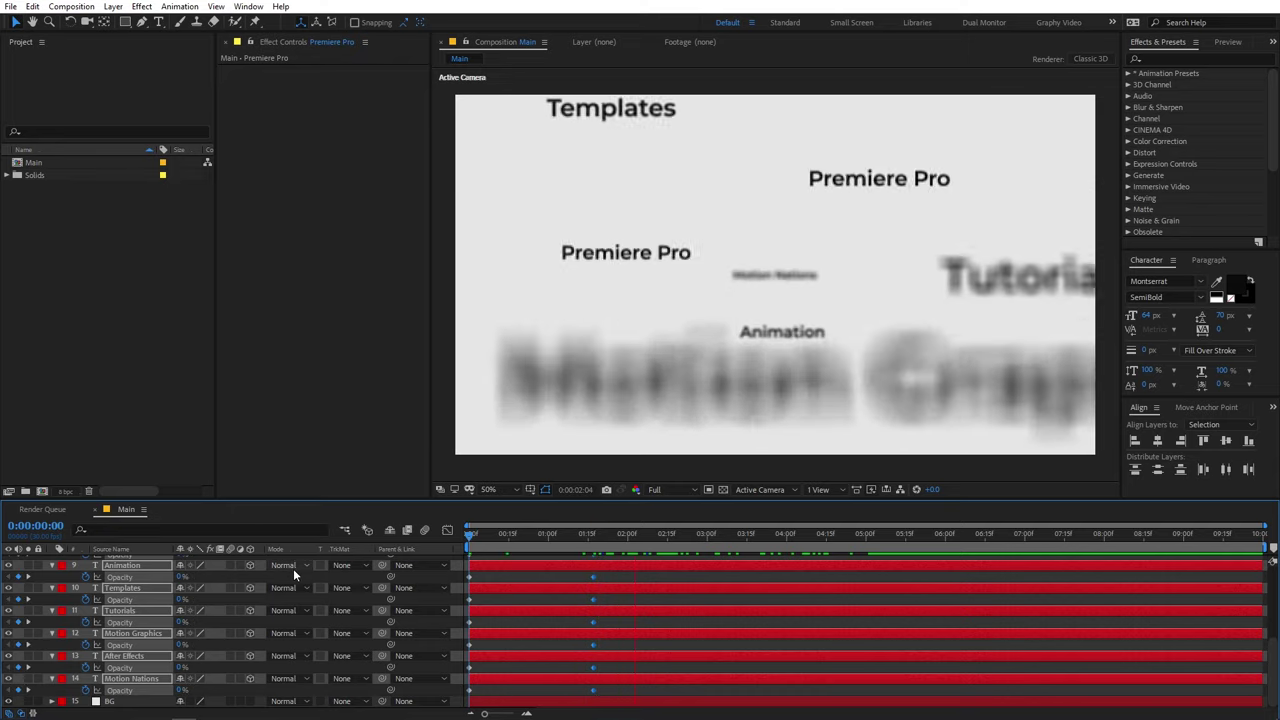
key("space")
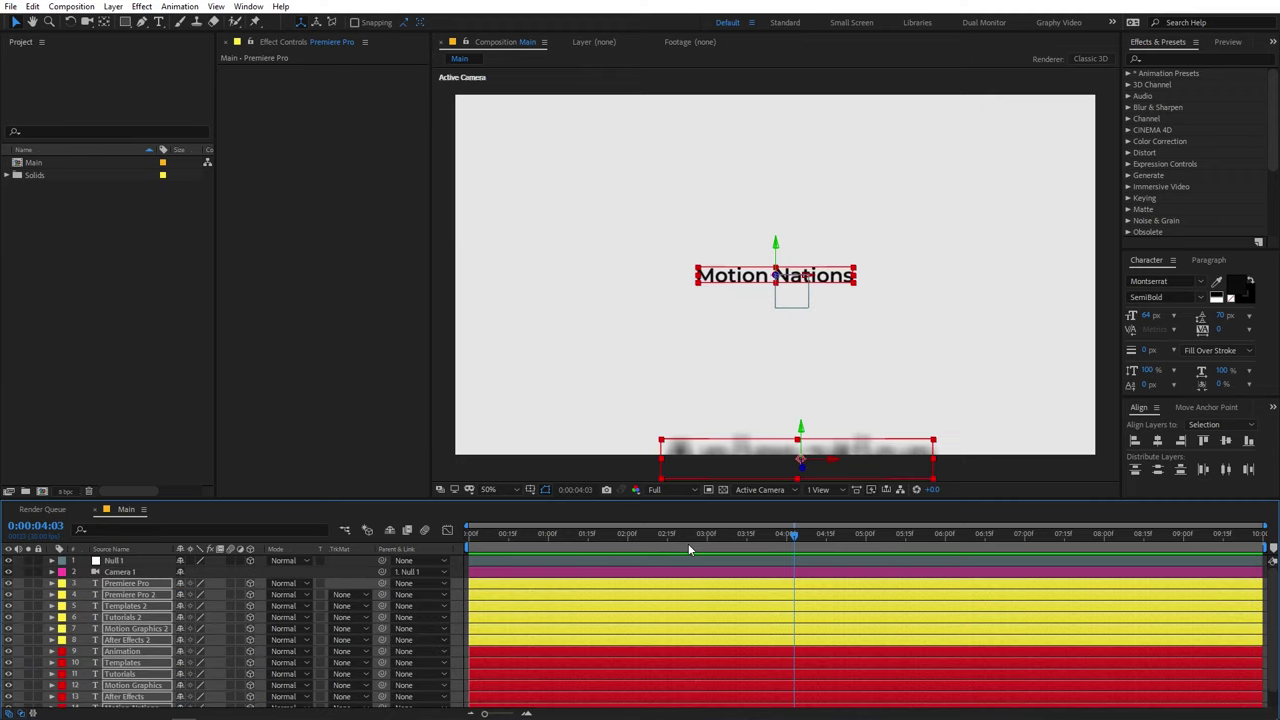
Step: Scrub the camera push around four seconds and preview it
left_click(771, 535)
left_click(758, 574)
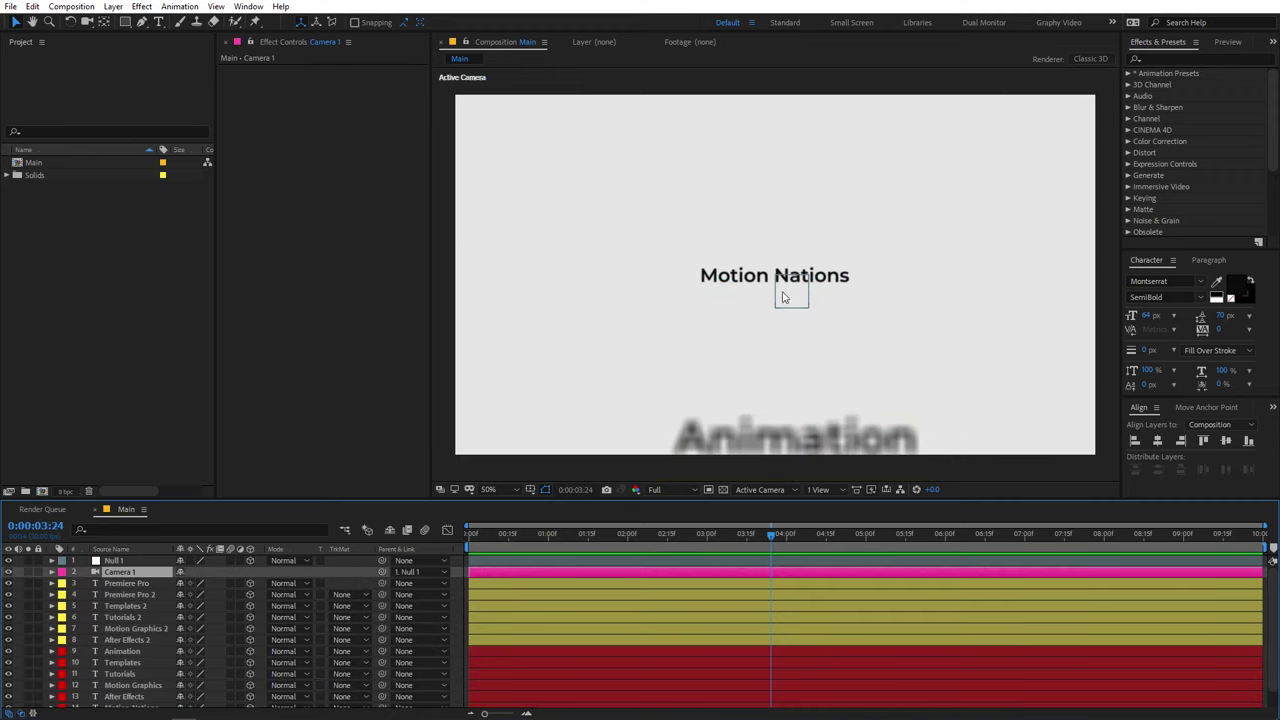
left_click_drag(769, 532, 815, 538)
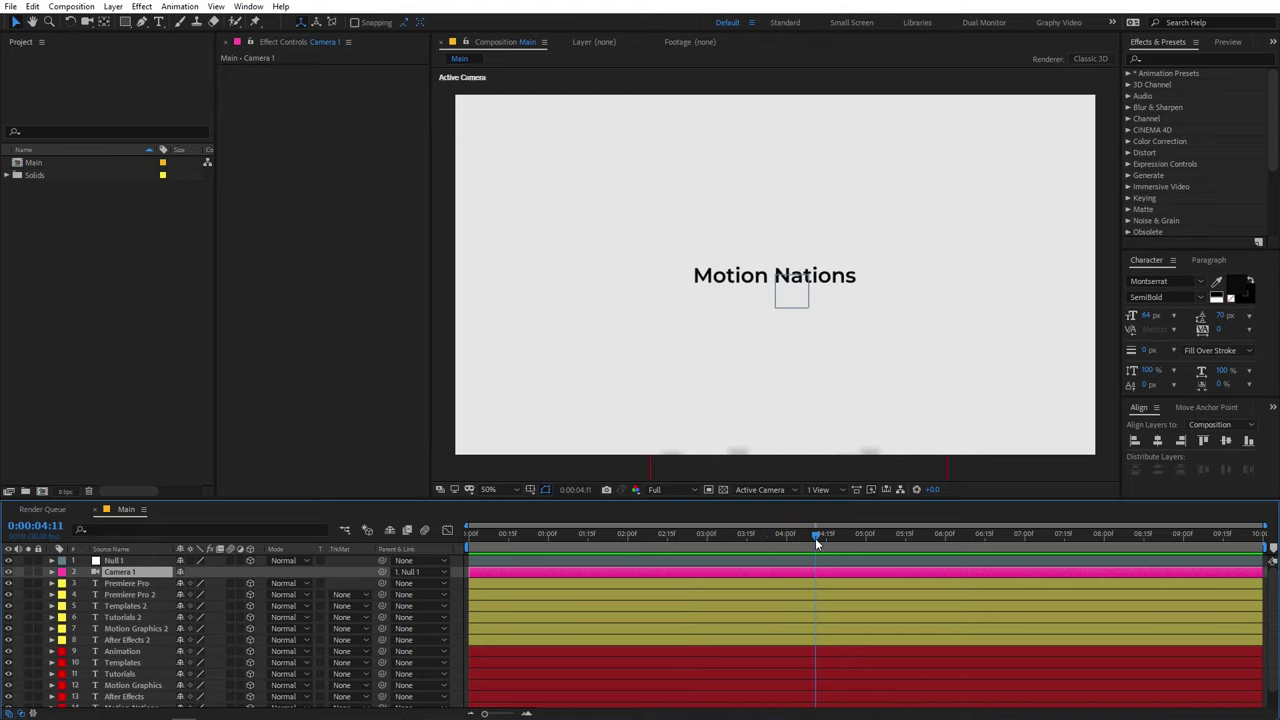
key("space")
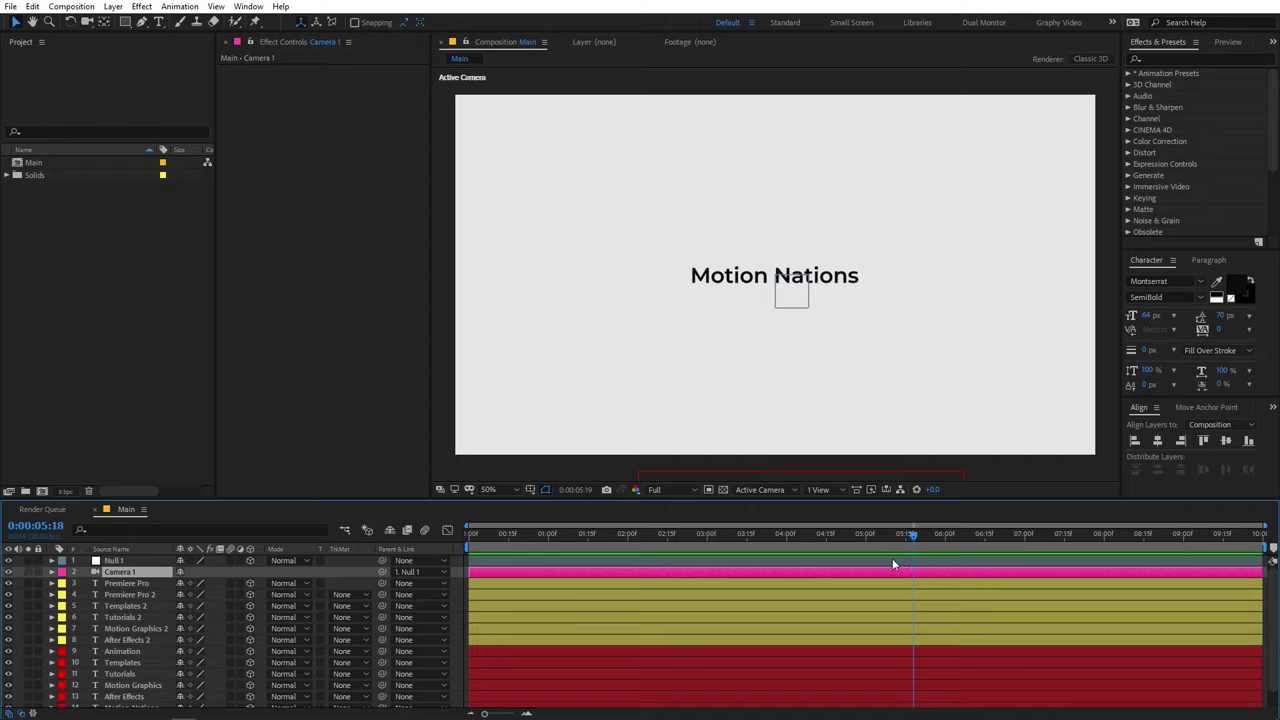
key("space")
key("space")
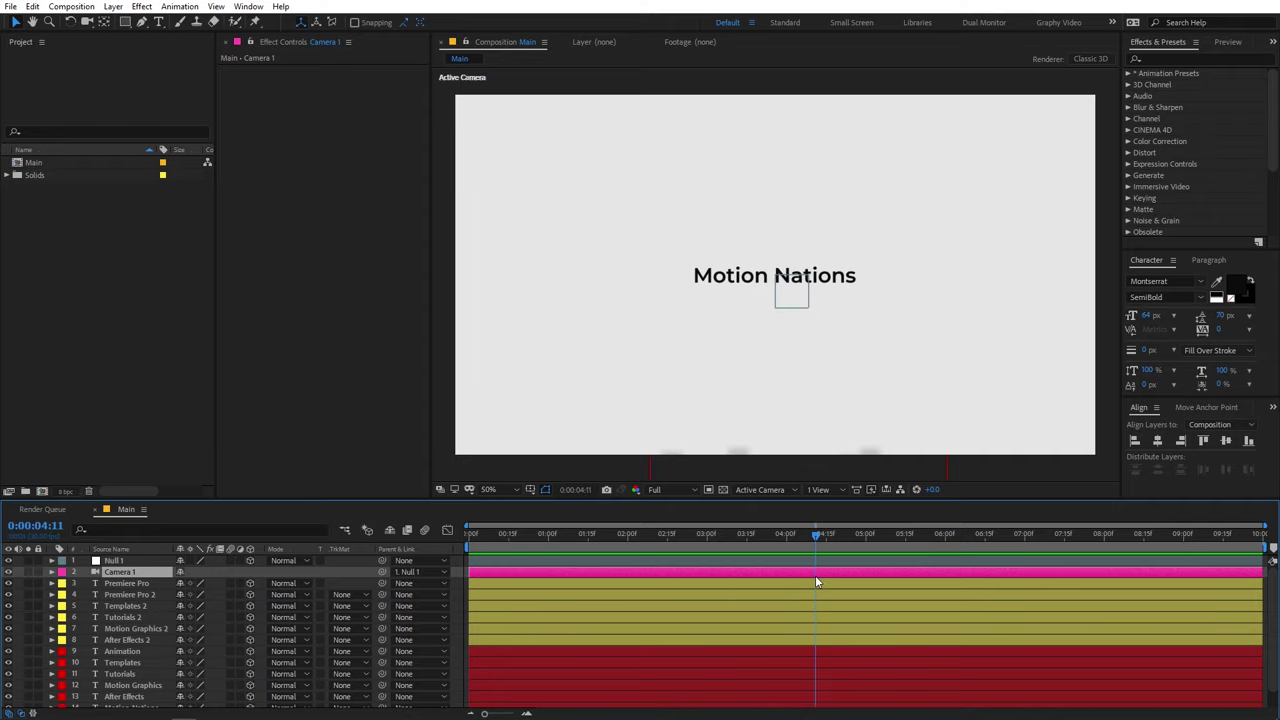
Step: Add a Z Rotation keyframe on Null 1, aligned with its five-second Position keyframe
left_click(141, 562)
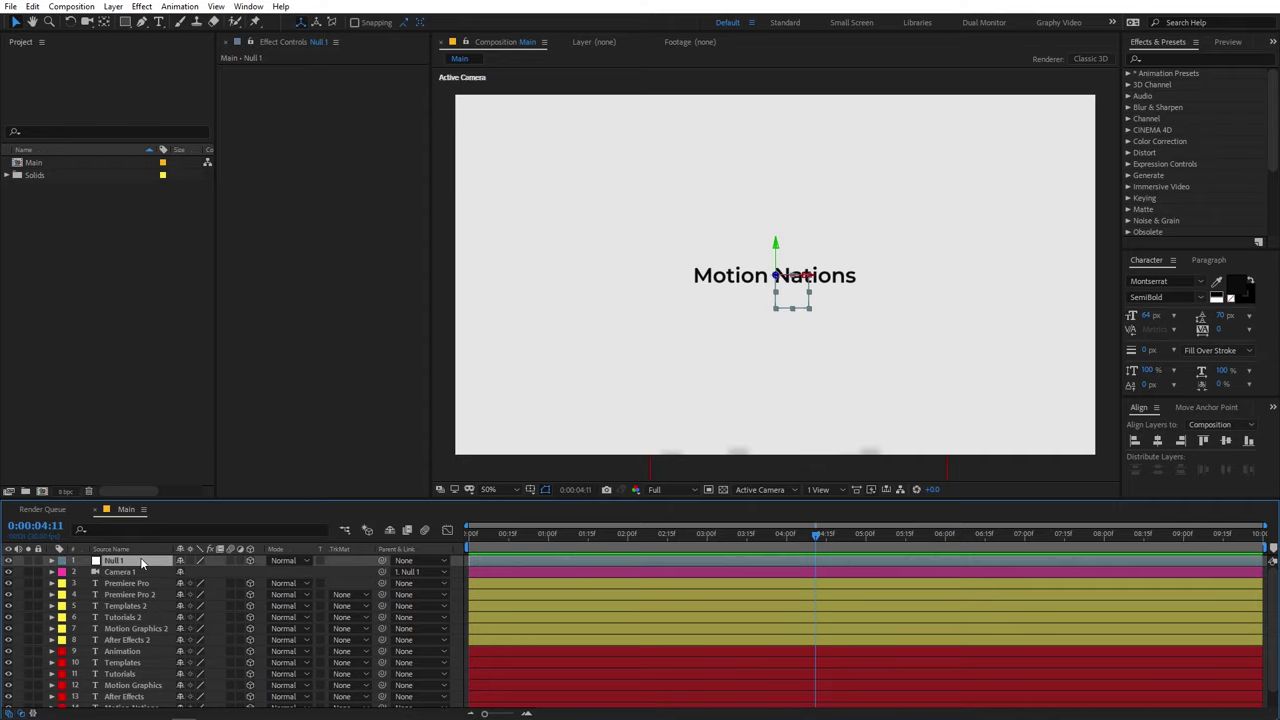
key("r")
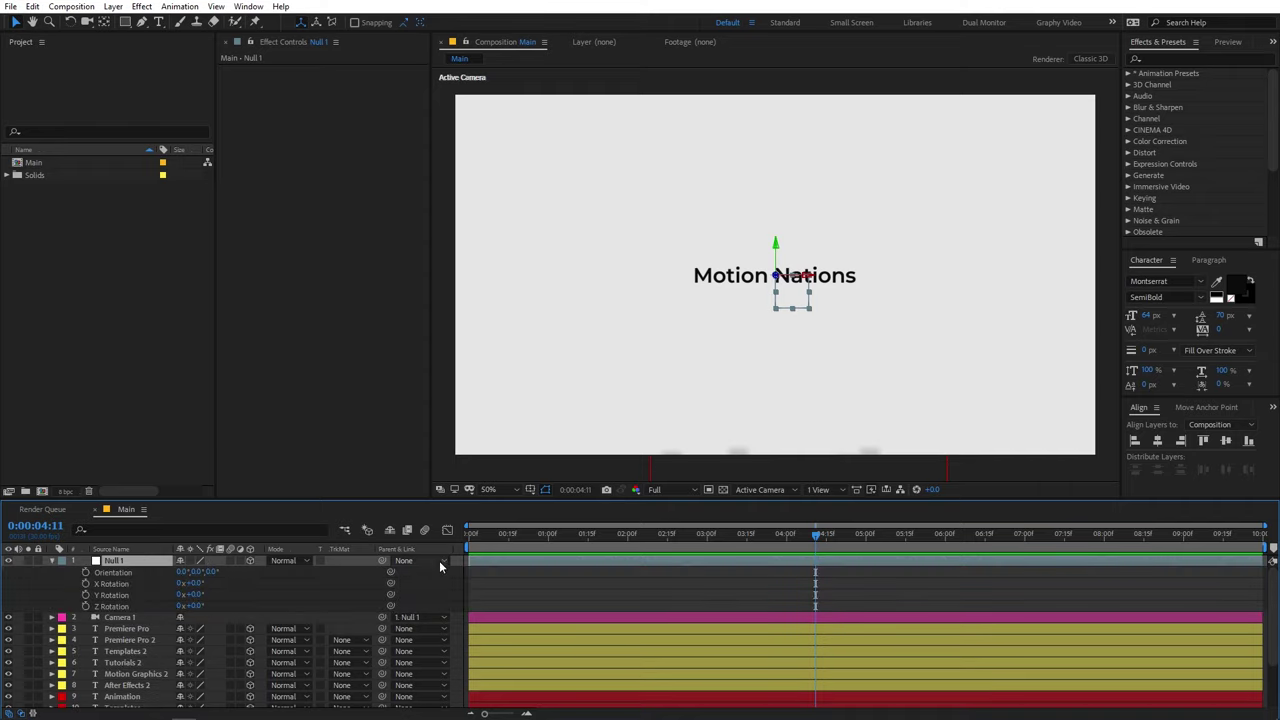
left_click(85, 606)
key("u")
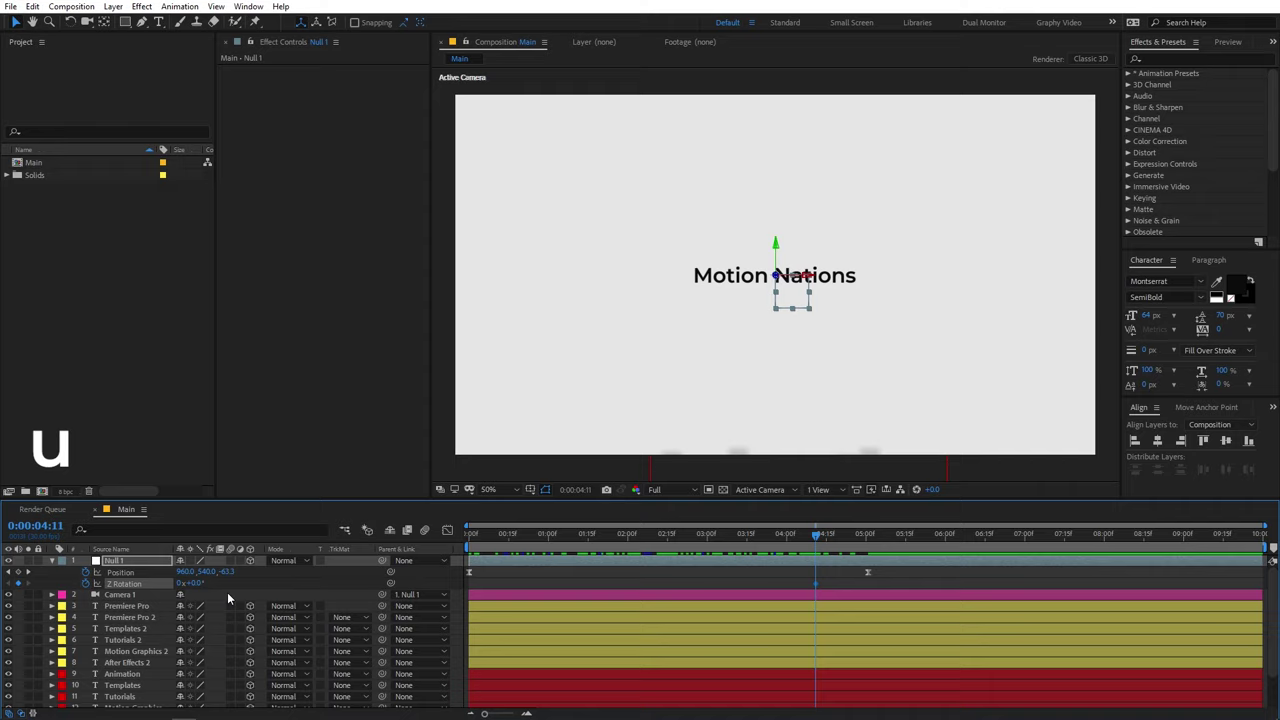
left_click_drag(815, 585, 875, 590)
Step: Set Null 1's starting Z Rotation to -90° with its keyframe at 0:00
left_click_drag(704, 540, 376, 566)
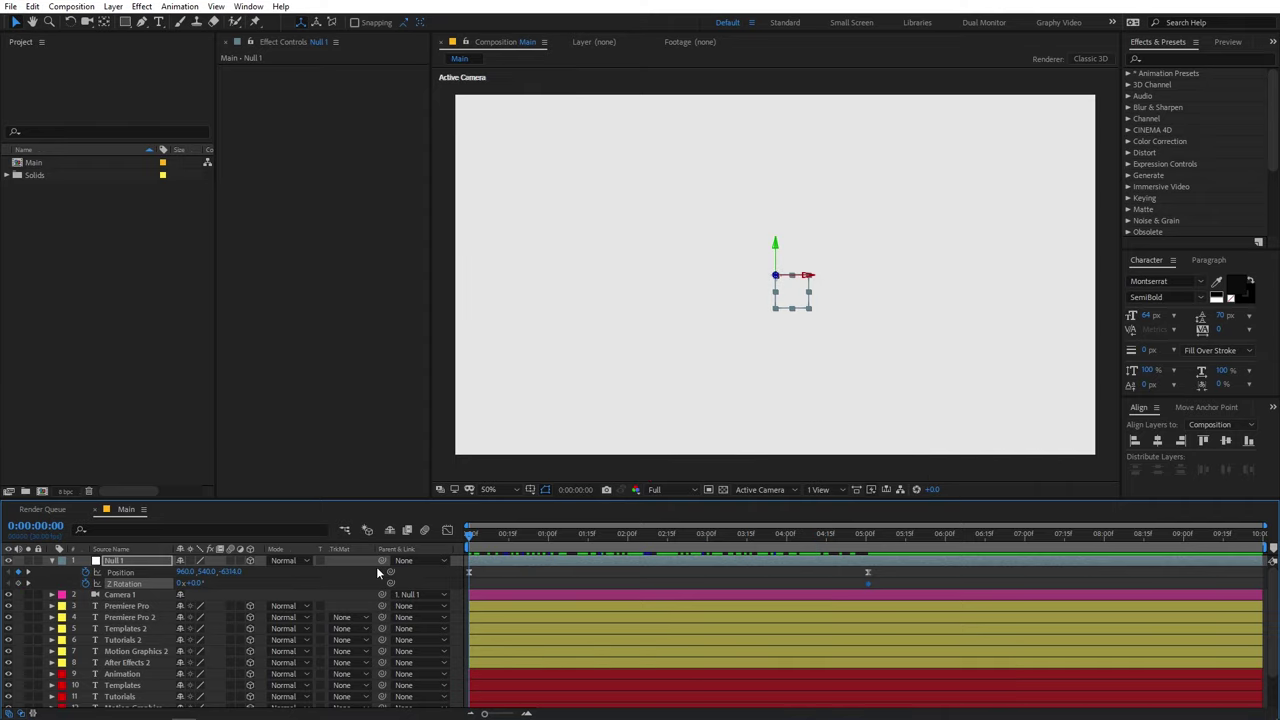
key("space")
left_click_drag(199, 587, 143, 594)
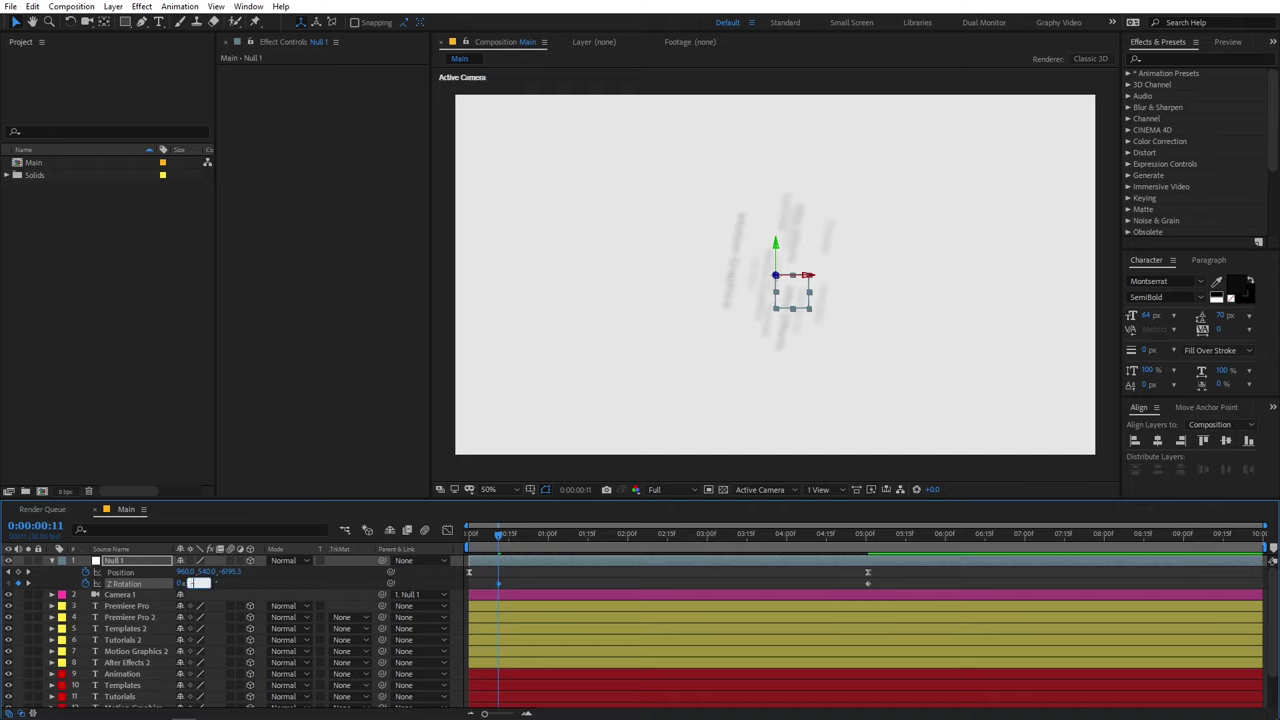
key("Return")
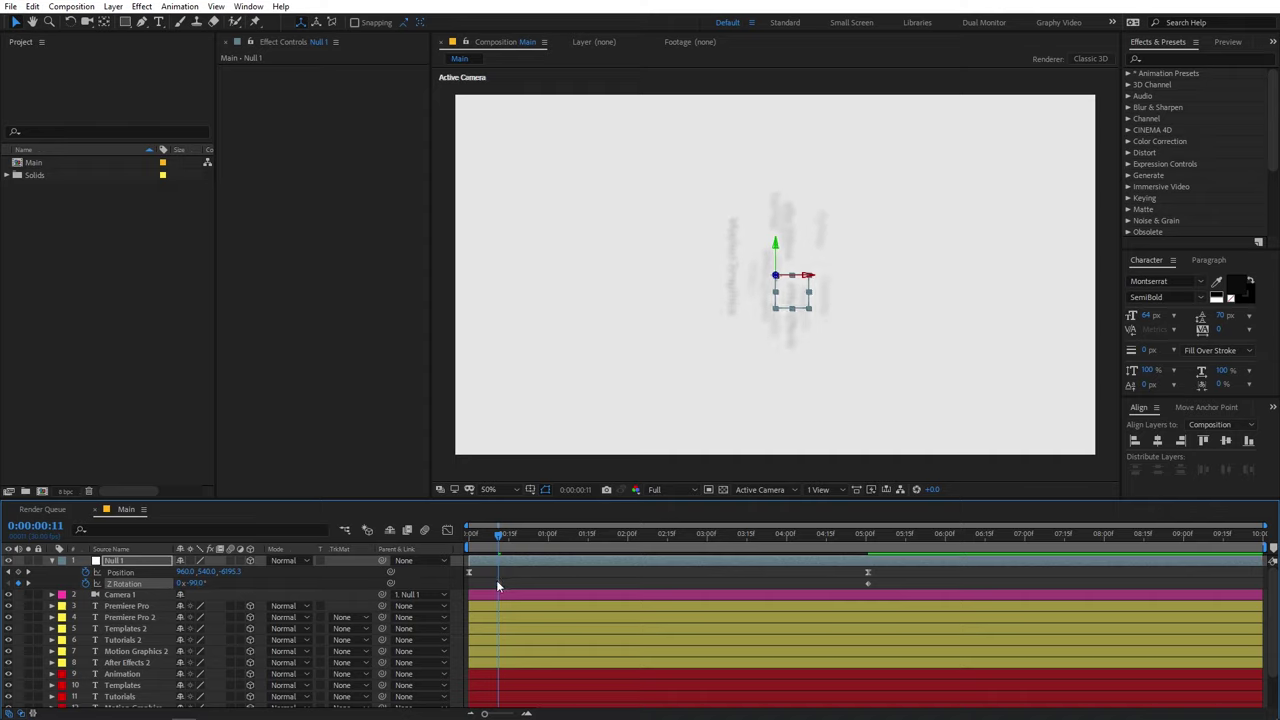
left_click_drag(496, 584, 469, 584)
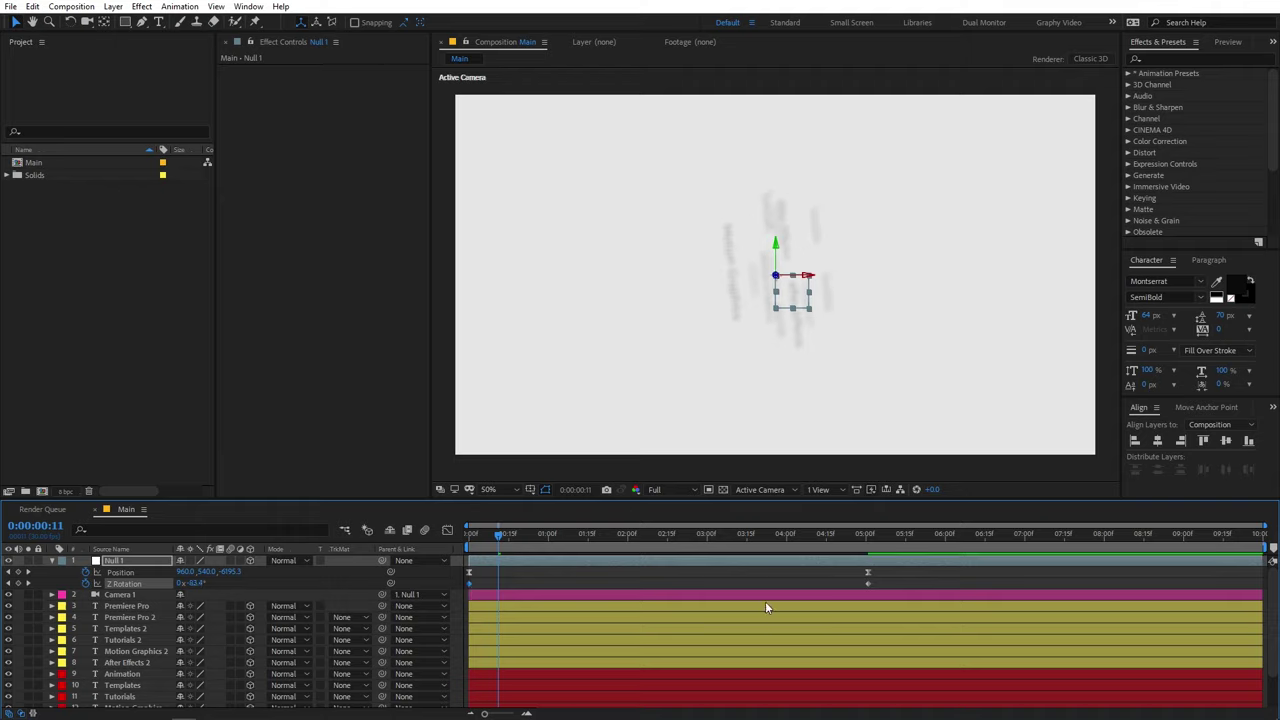
left_click_drag(887, 583, 452, 590)
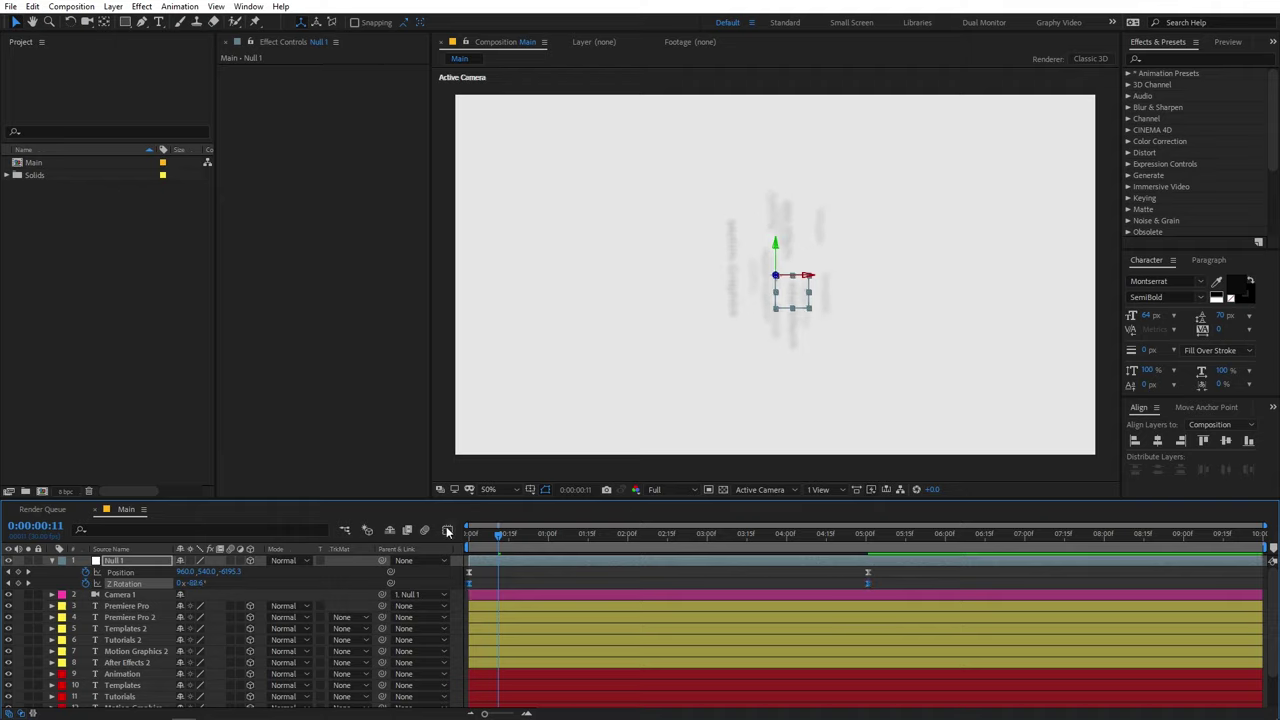
left_click(447, 531)
Step: Ease the null's roll in the Graph Editor to turn fast and settle slowly, then preview it
left_click_drag(977, 594, 689, 679)
key("space")
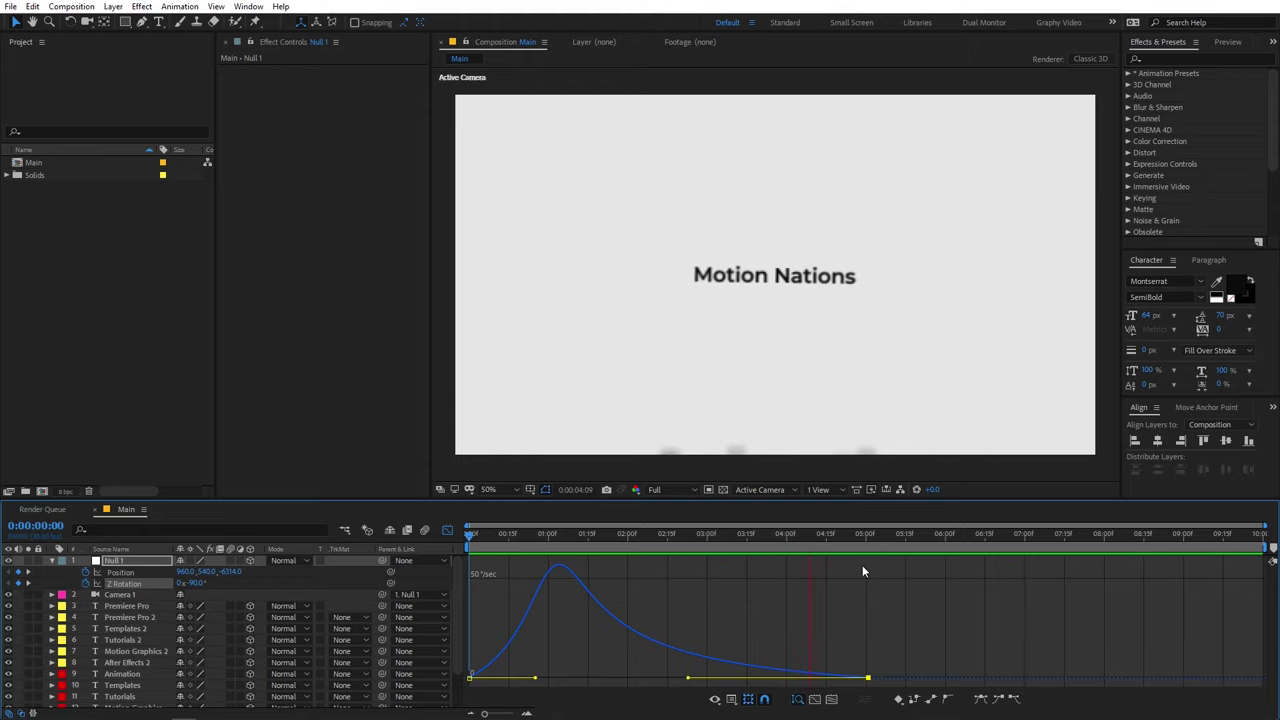
key("shift+F3")
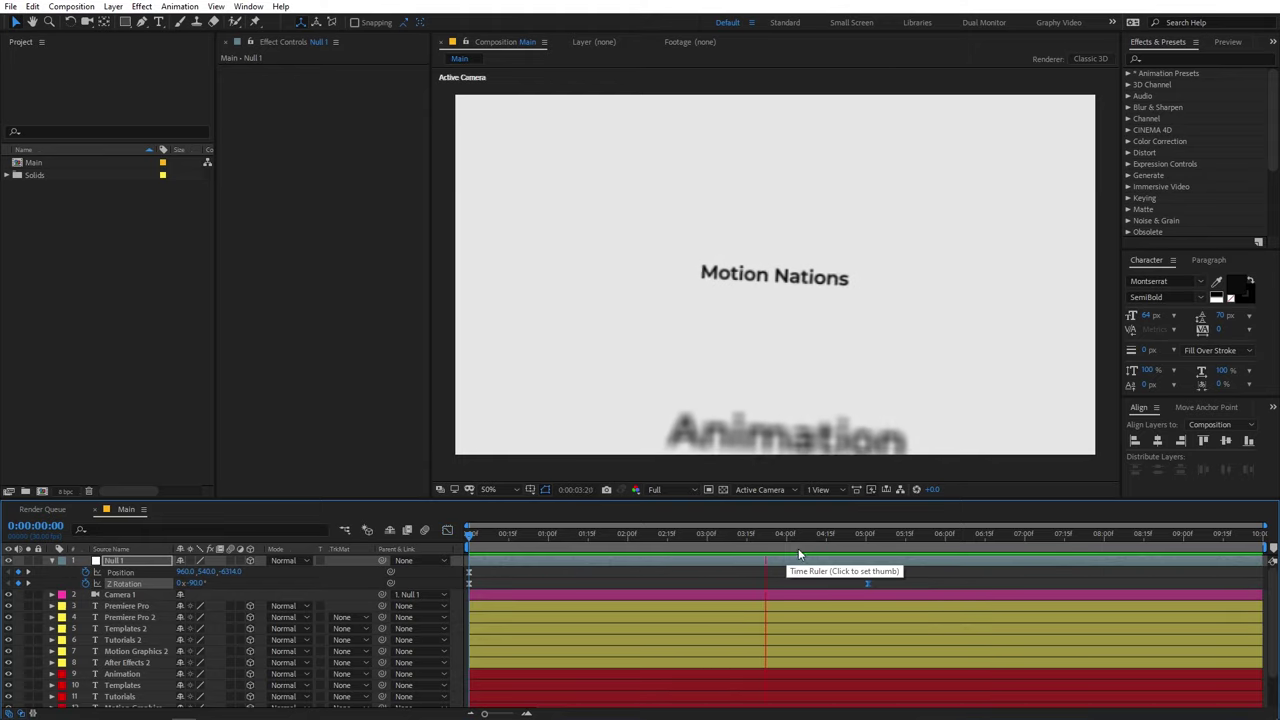
key("space")
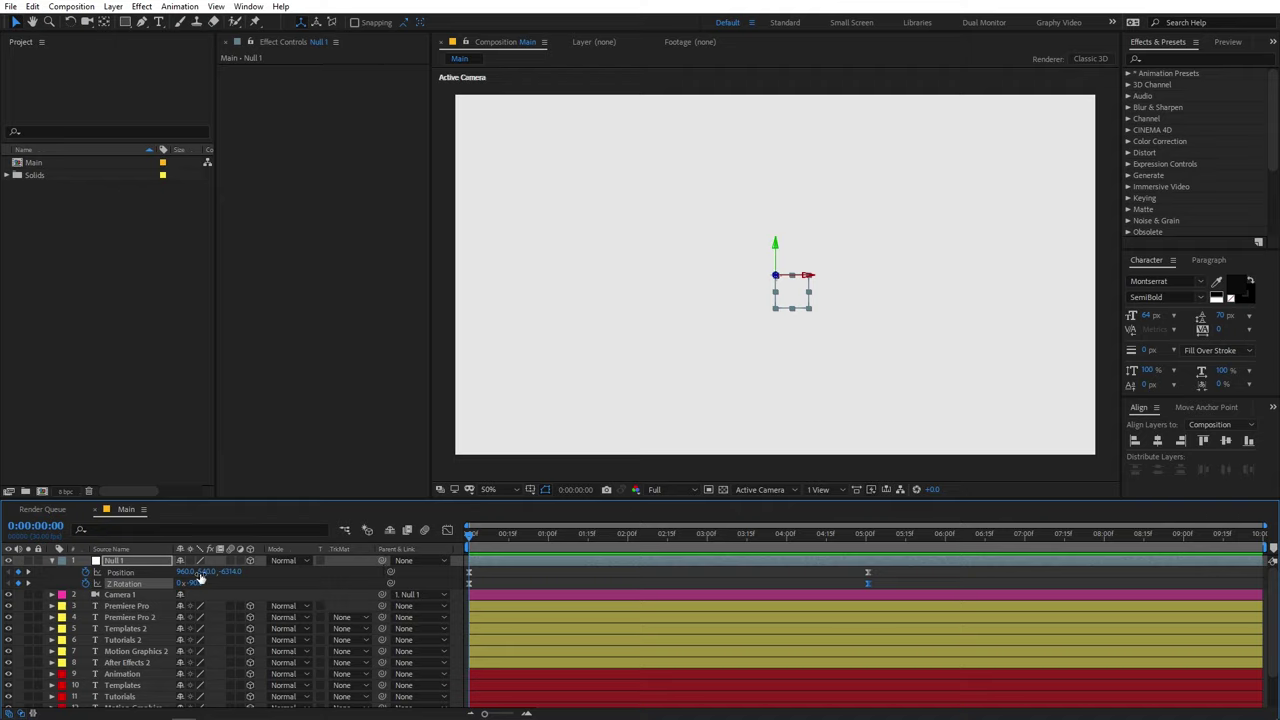
left_click(133, 594)
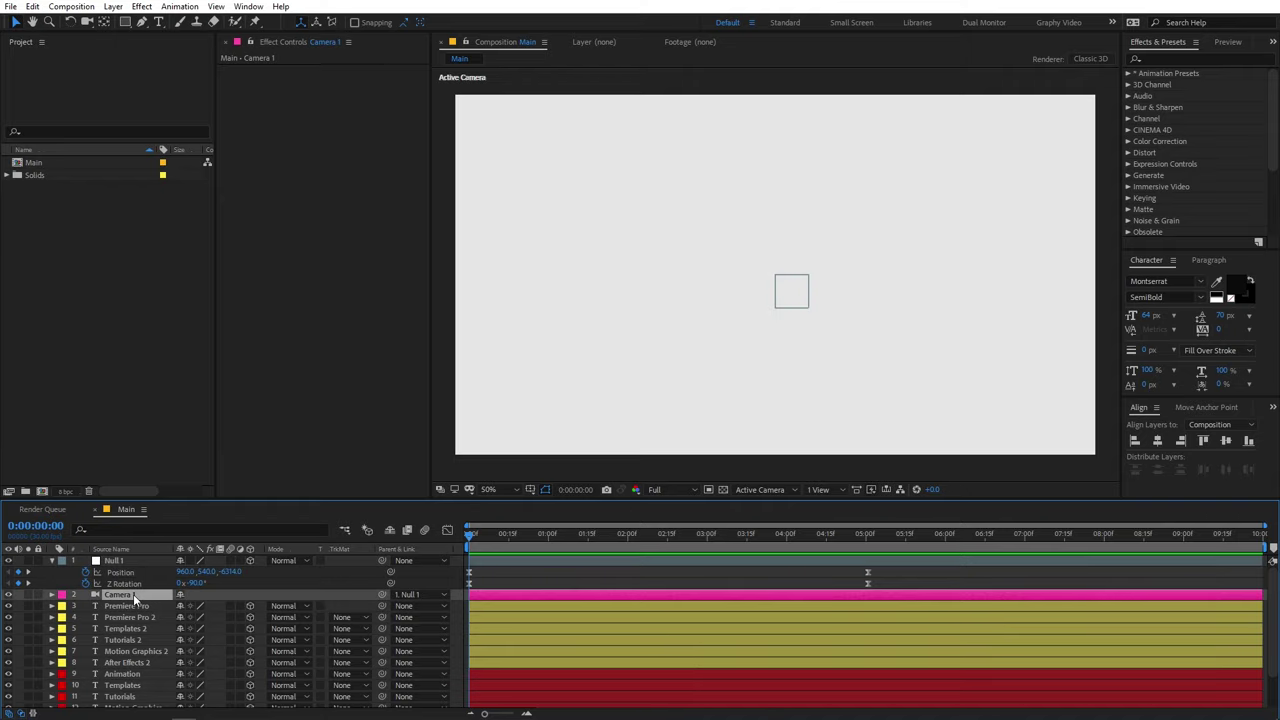
Step: Keyframe Camera 1's Position at 0s and 5s, with a sideways X offset at 0:00:02:16
key("p")
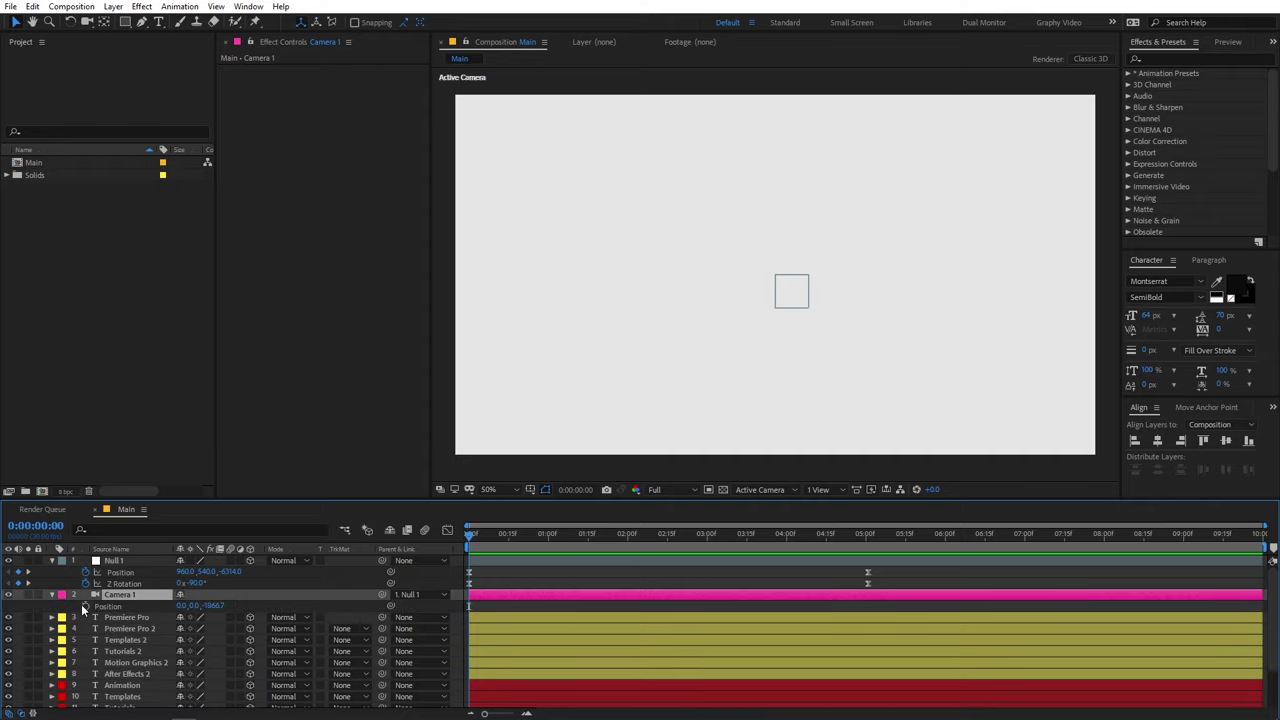
left_click(85, 606)
left_click_drag(470, 613, 867, 627)
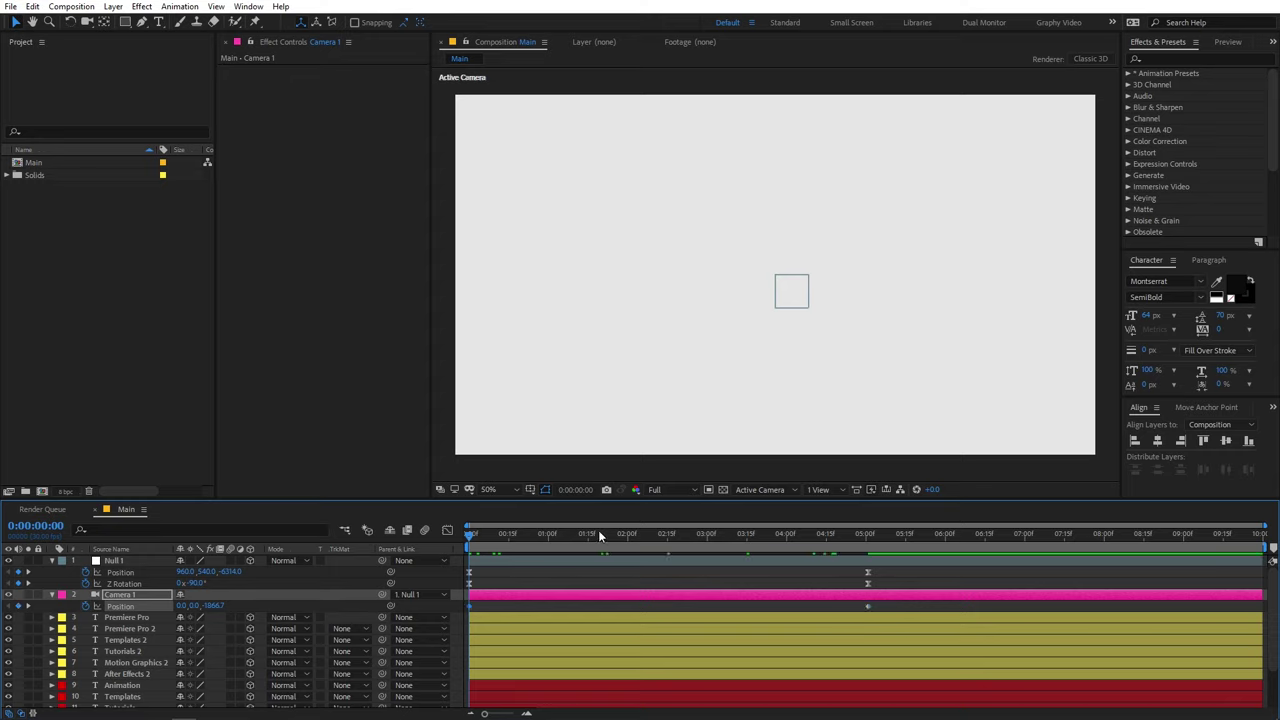
left_click_drag(617, 530, 669, 542)
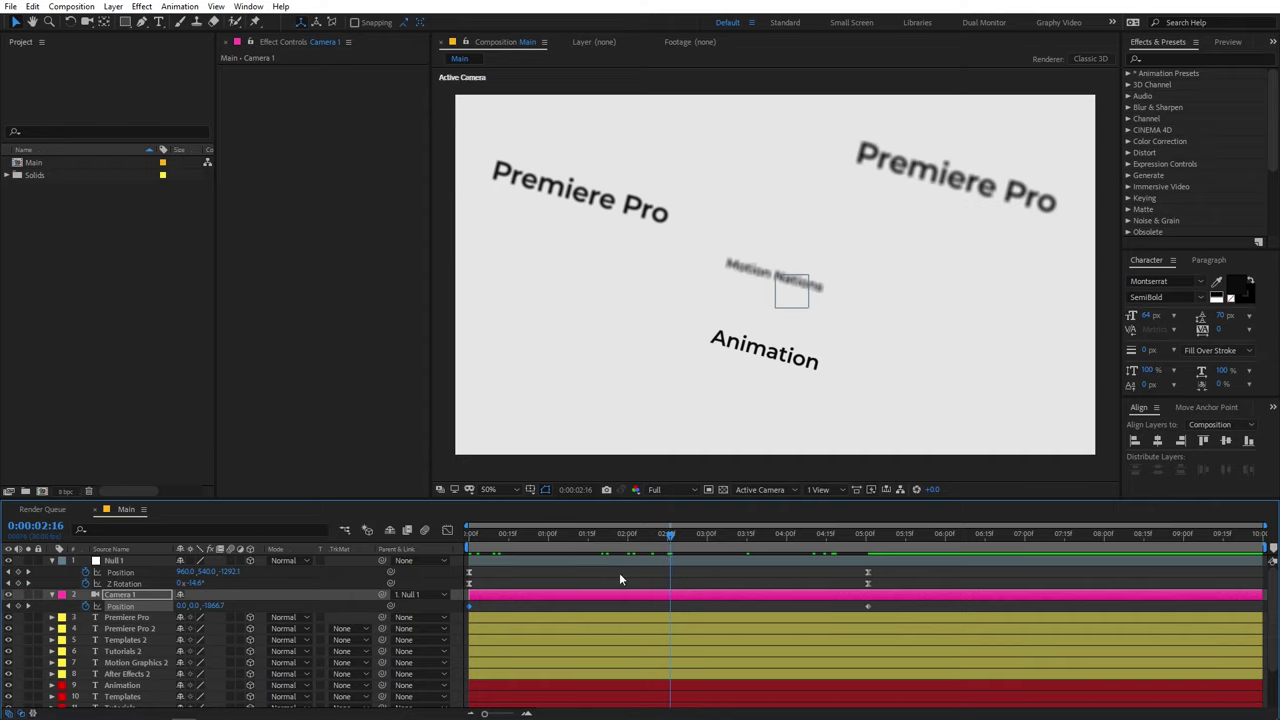
left_click_drag(195, 612, 645, 580)
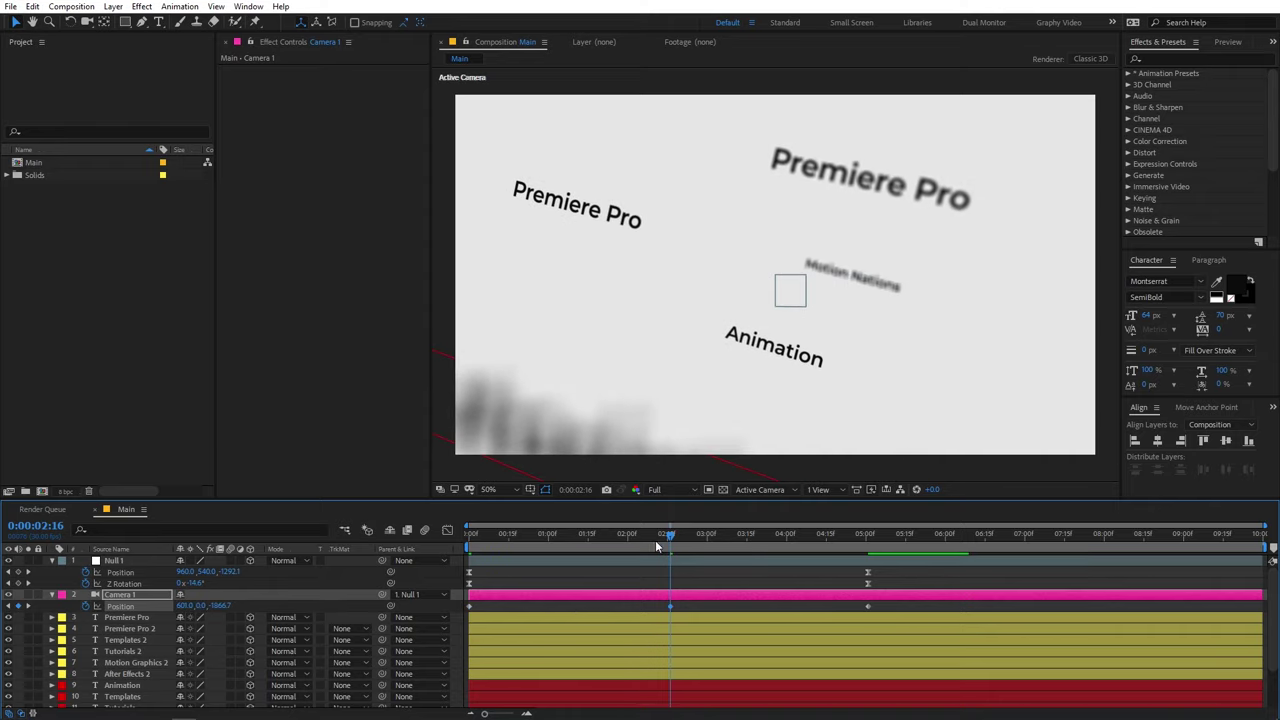
key("Home")
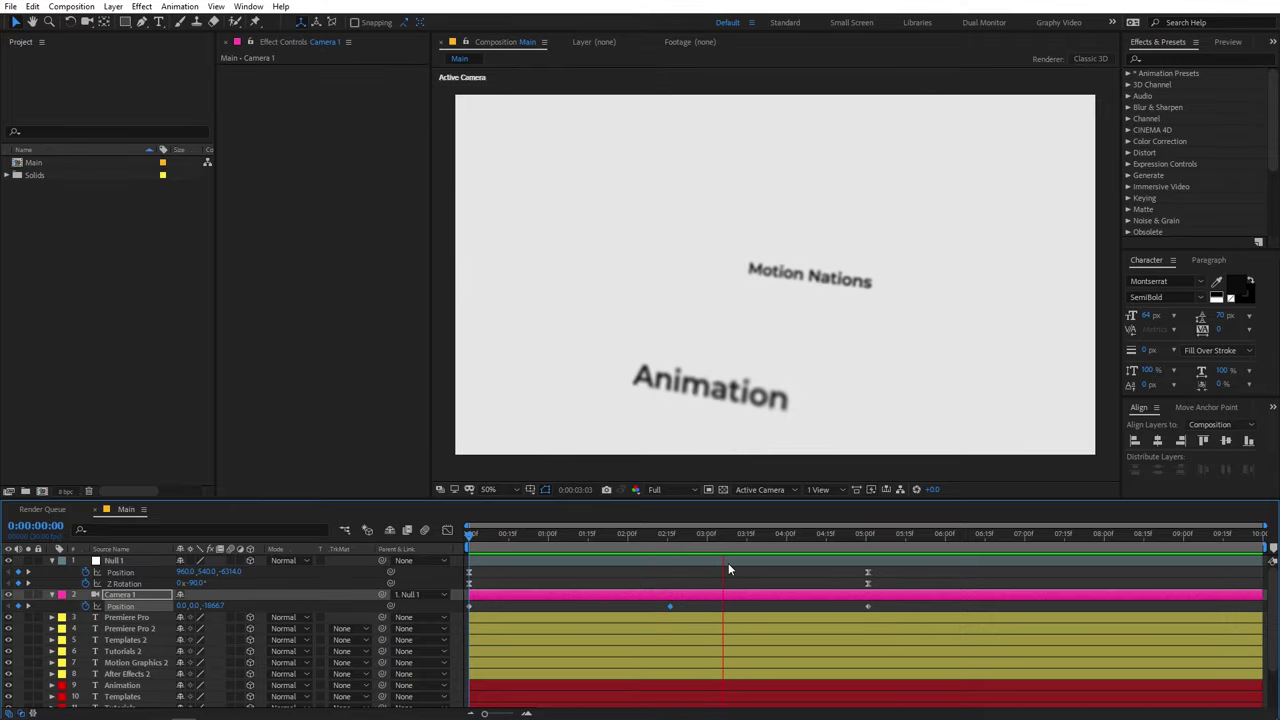
key("space")
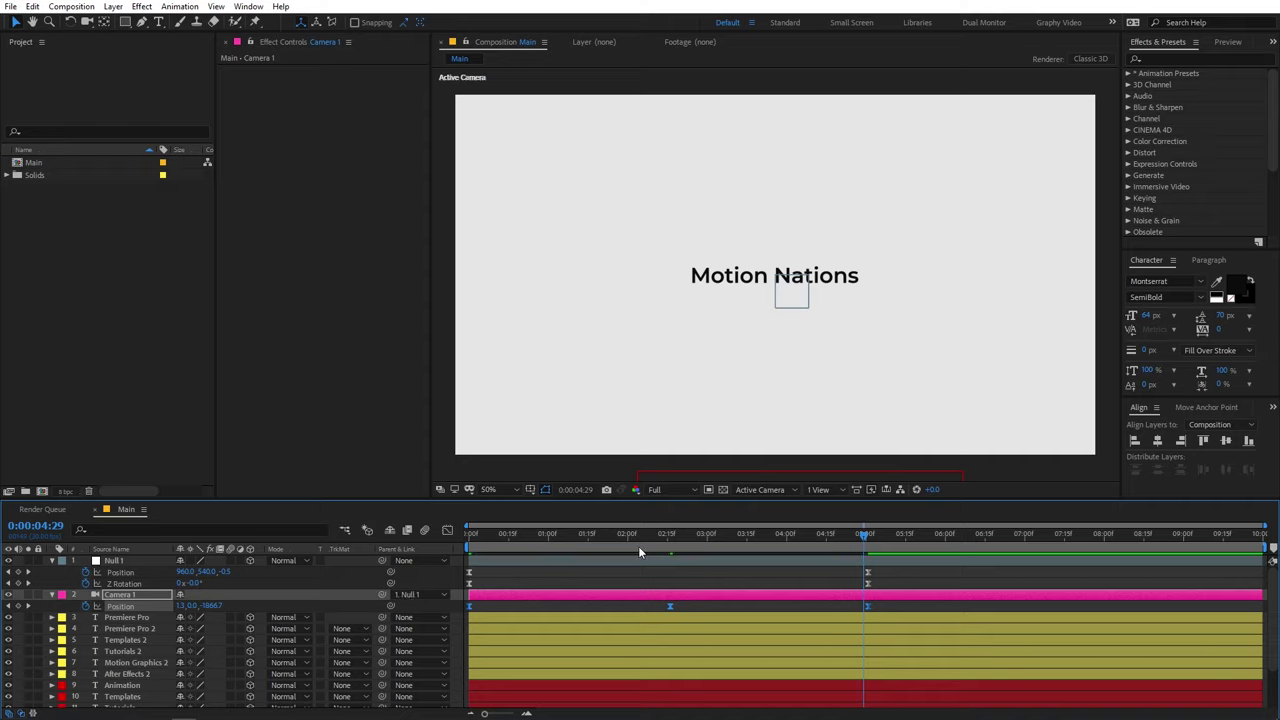
key("Home")
key("space")
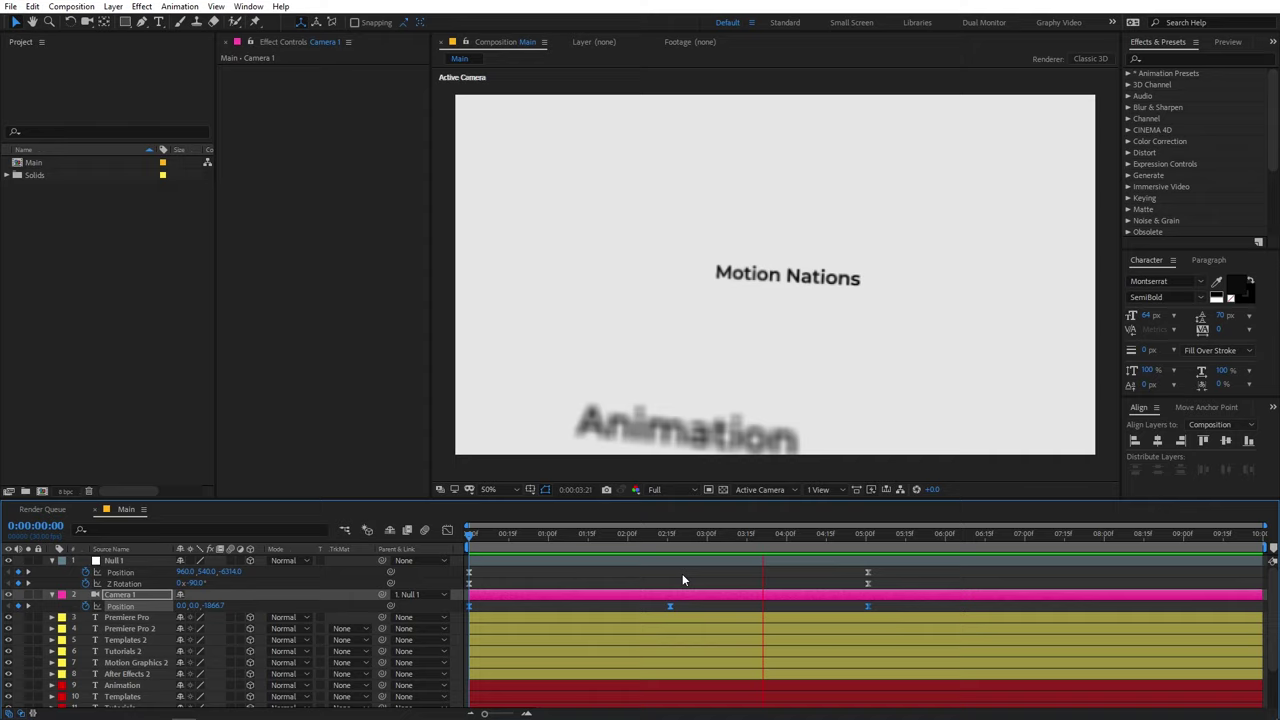
key("k")
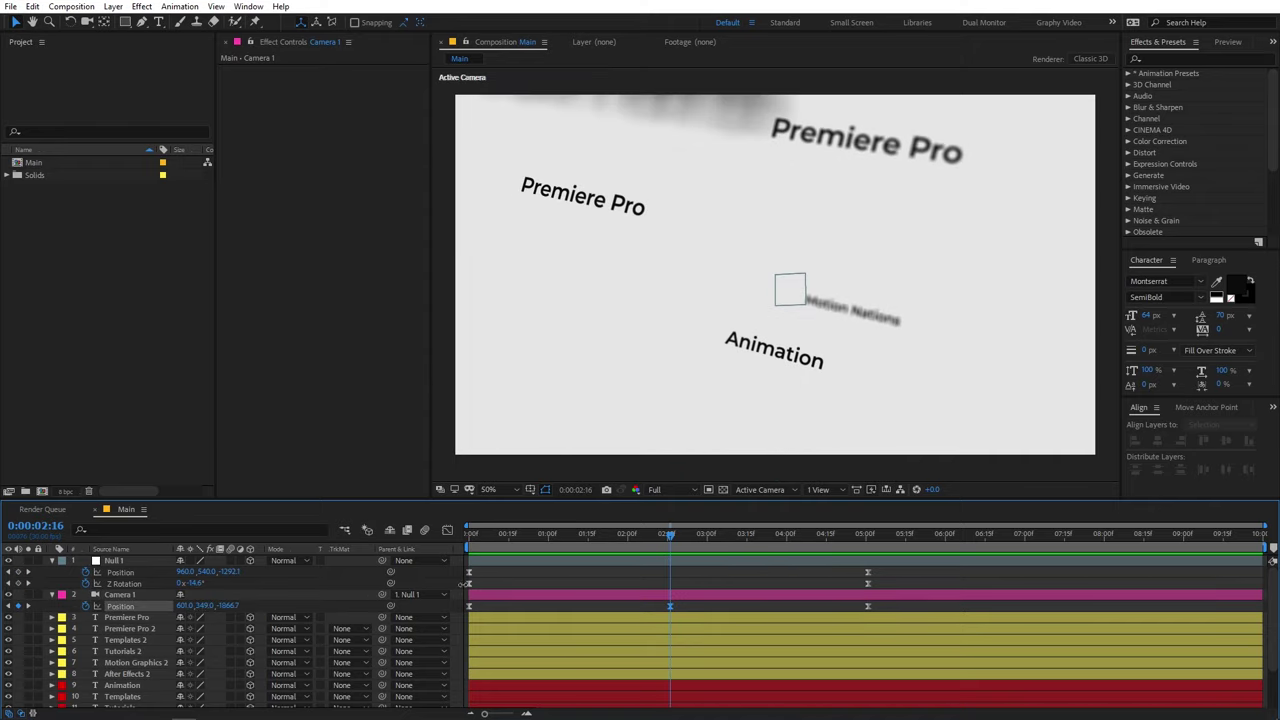
key("Home")
key("space")
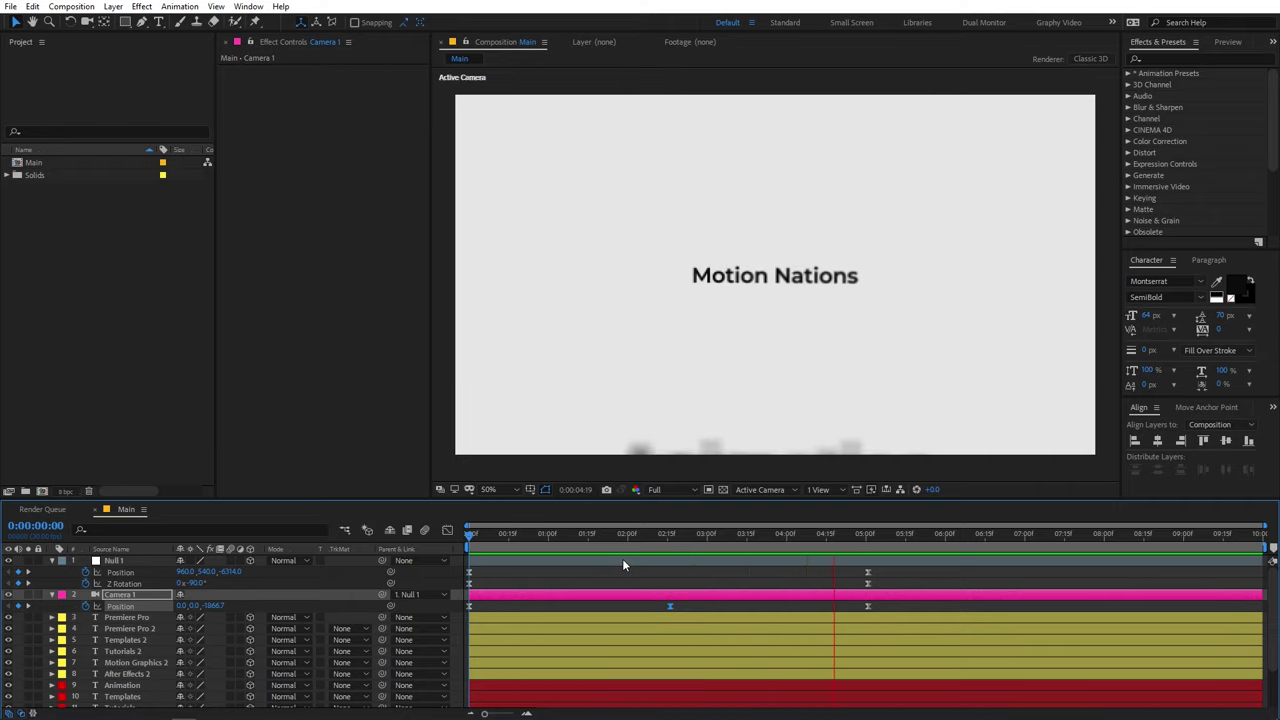
key("space")
key("space")
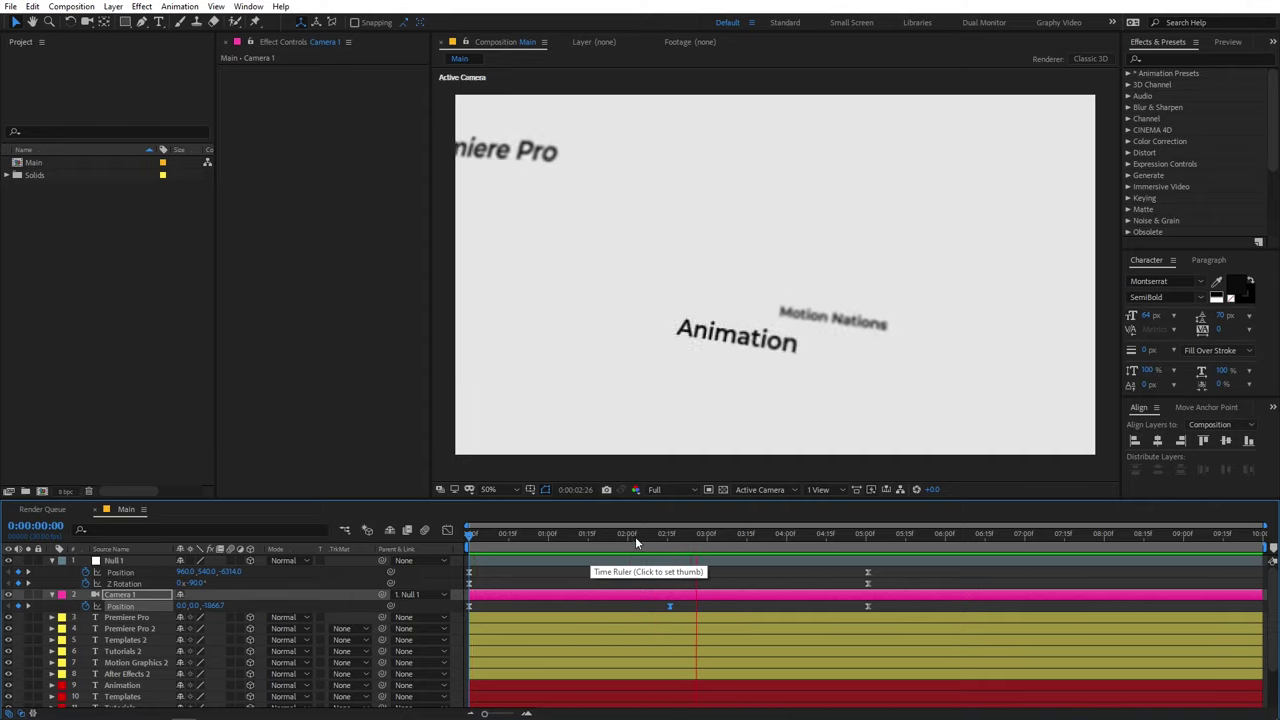
left_click_drag(825, 536, 903, 555)
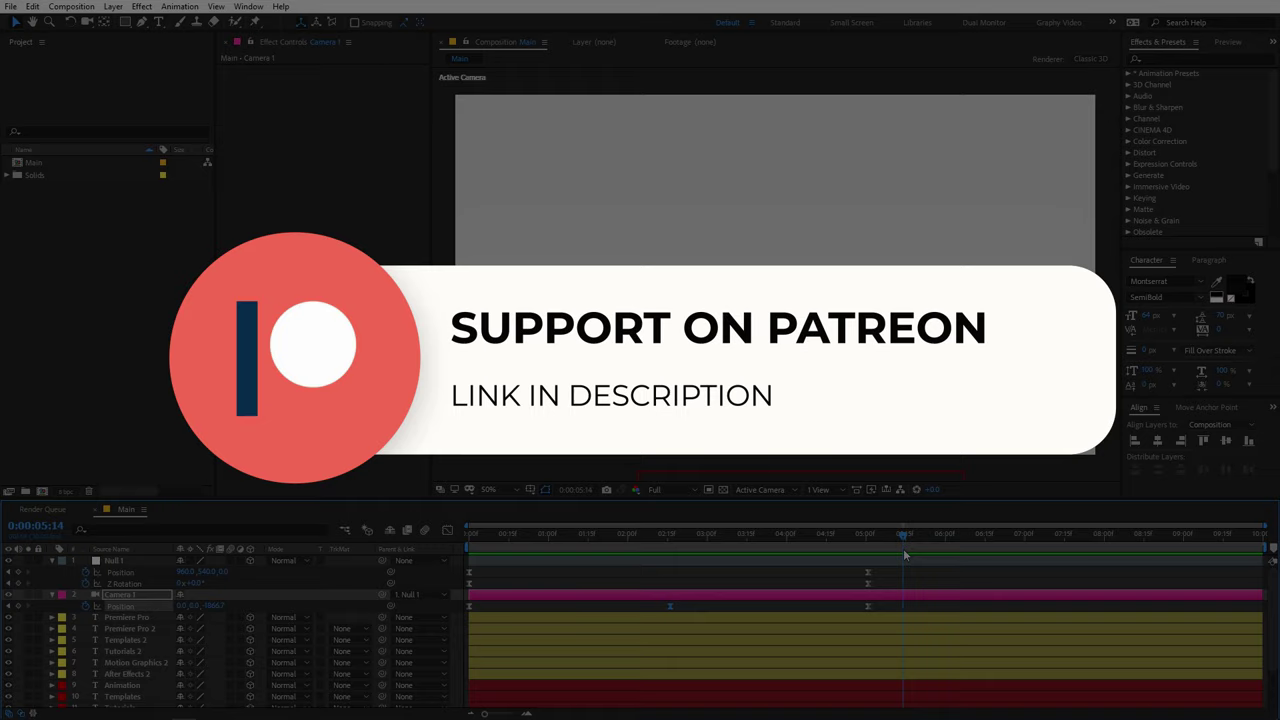
left_click_drag(824, 562, 501, 573)
key("space")
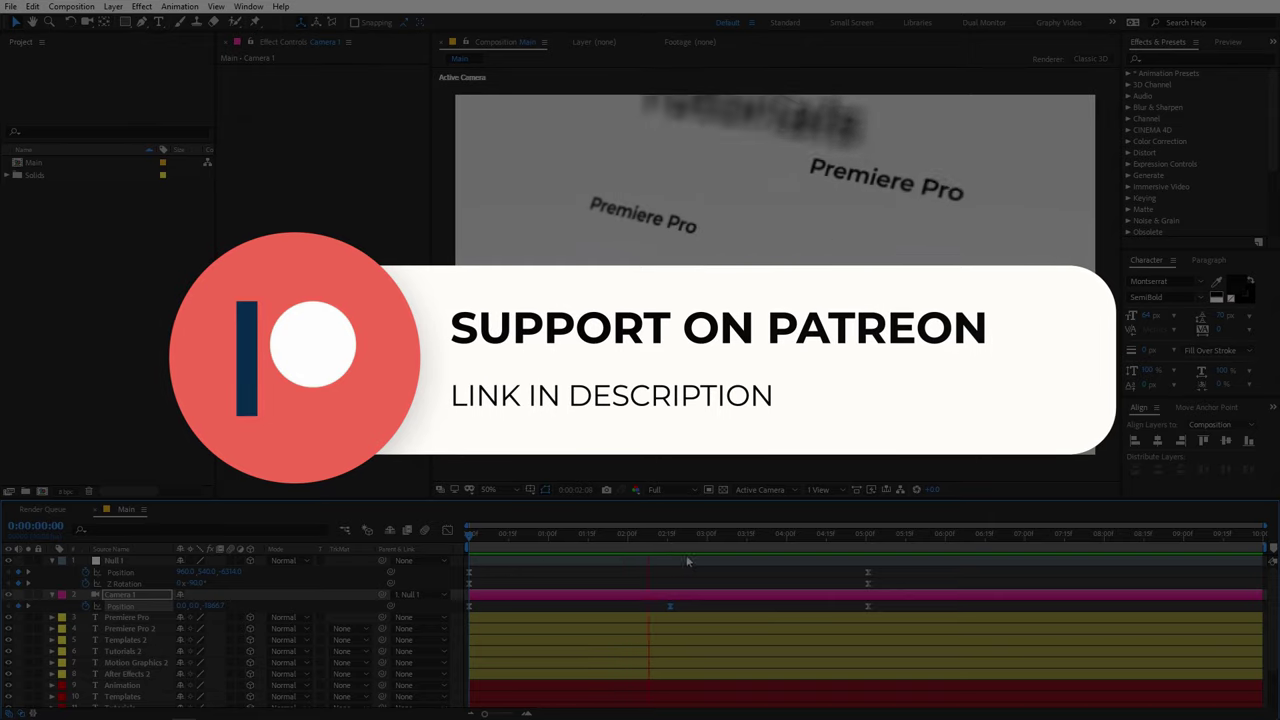
left_click(766, 540)
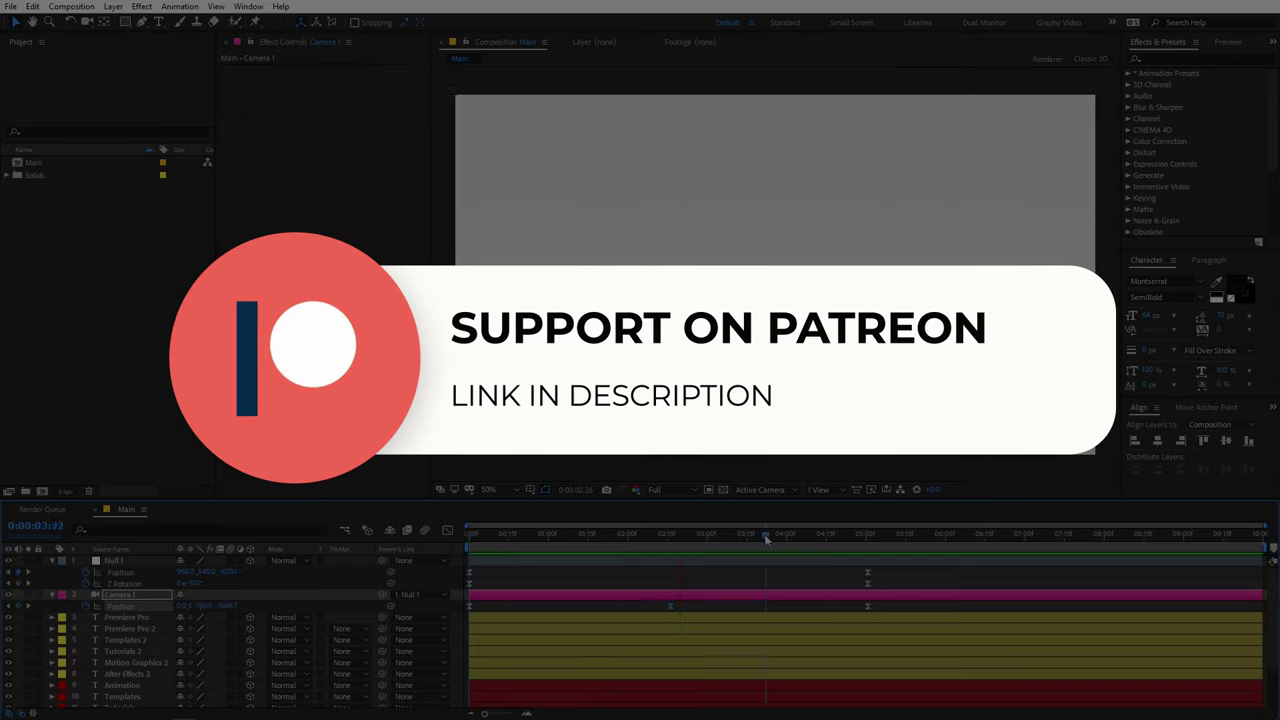